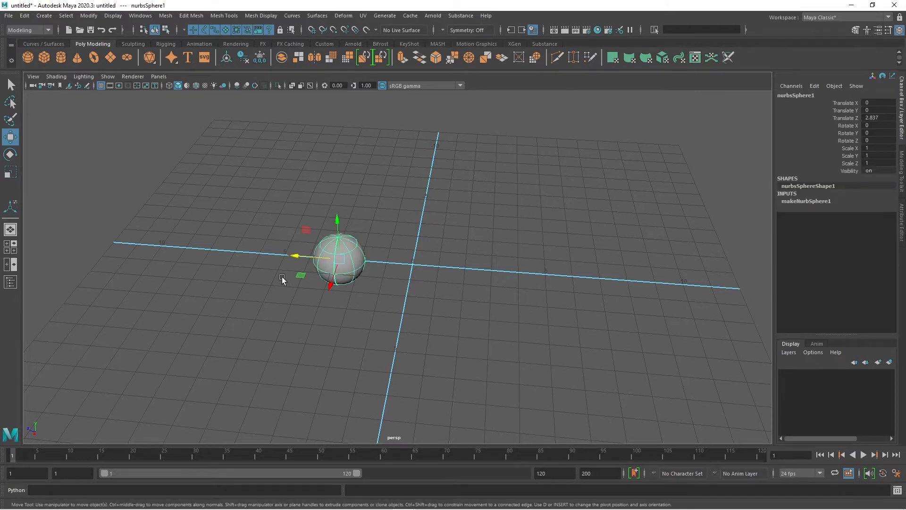
- Create a polygon sphere at the origin beside the NURBS sphere
click(45, 15)
mouse_move(67, 47)
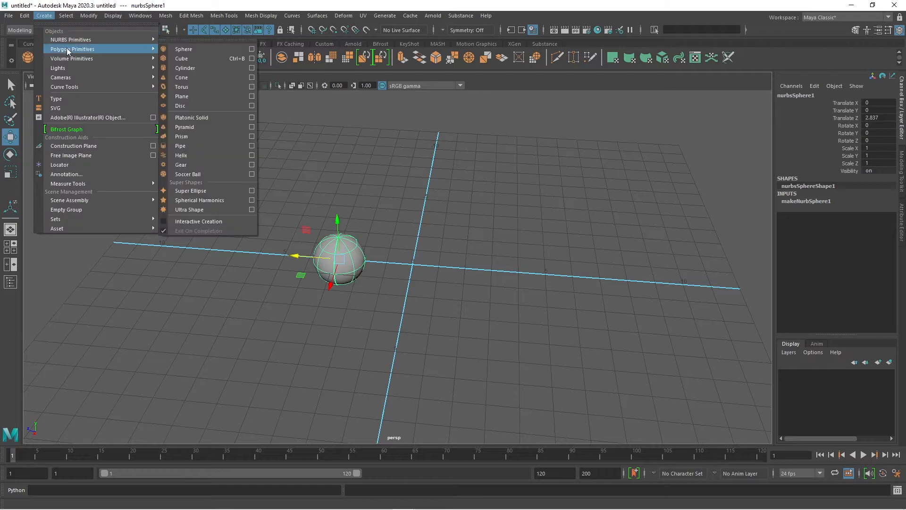
click(186, 49)
scroll(370, 330, up, 3)
alt+drag(486, 325, 420, 310)
scroll(409, 325, up, 3)
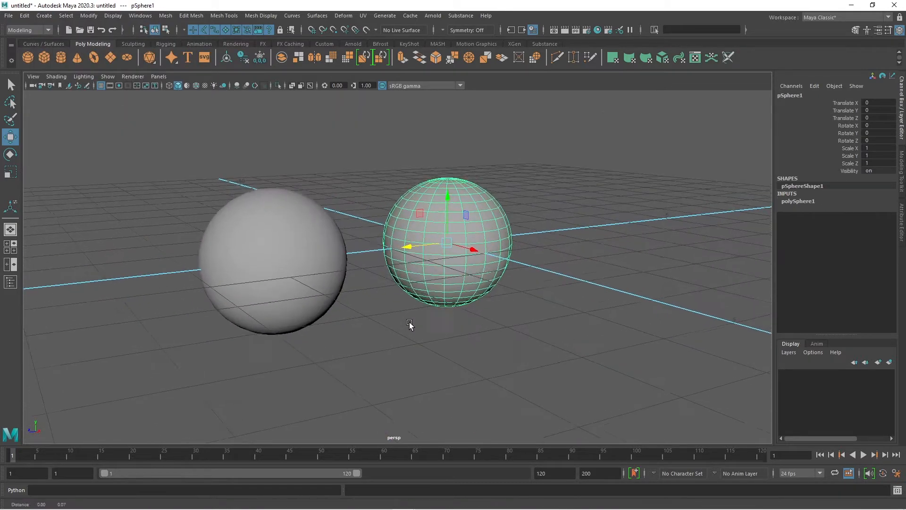
- Display the wireframe over the shaded surfaces of the NURBS and polygon spheres
click(554, 265)
scroll(554, 265, up, 3)
alt+drag(554, 264, 503, 284)
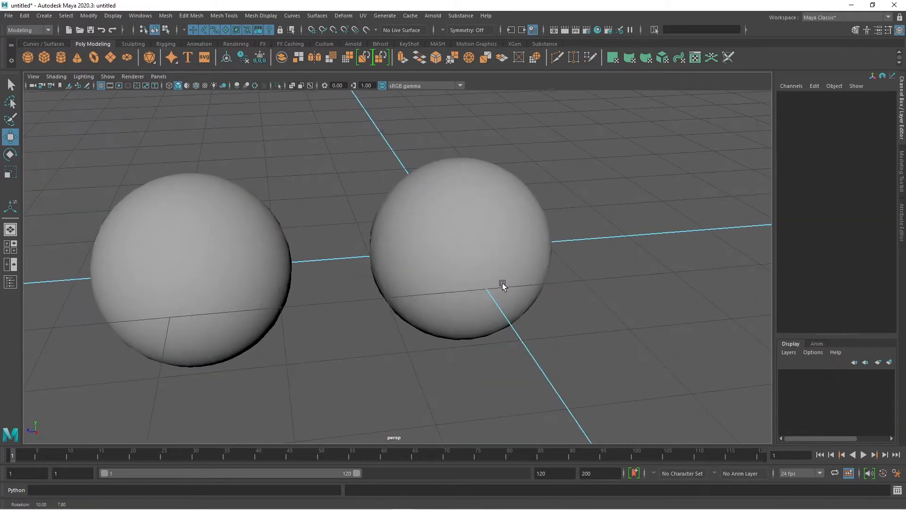
click(267, 270)
click(475, 261)
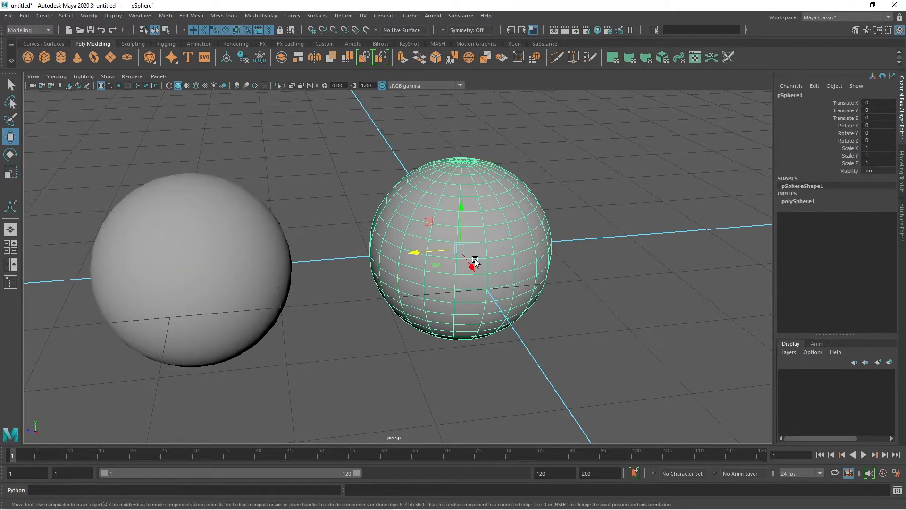
alt+drag(433, 298, 386, 302)
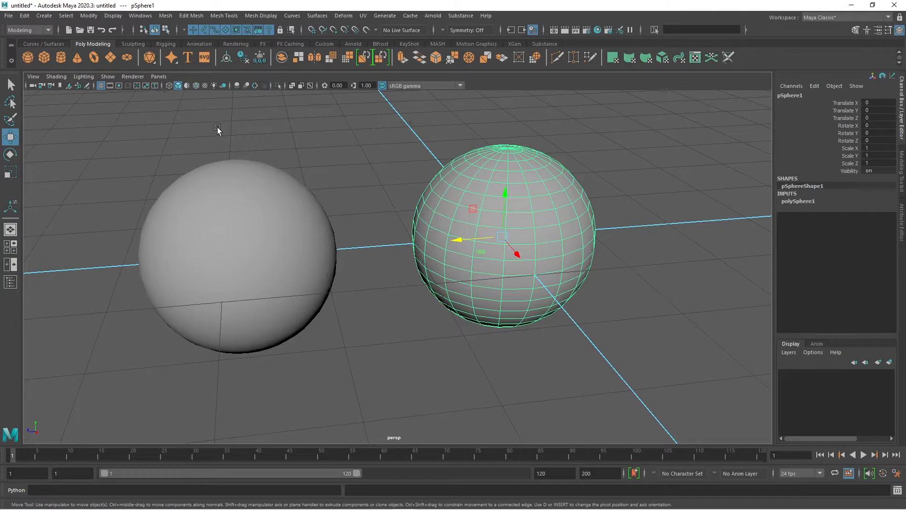
click(195, 86)
click(428, 412)
mouse_move(429, 413)
alt+mouse_down()
mouse_move(418, 363)
mouse_move(282, 238)
alt+mouse_up()
alt+right_drag(282, 238, 476, 218)
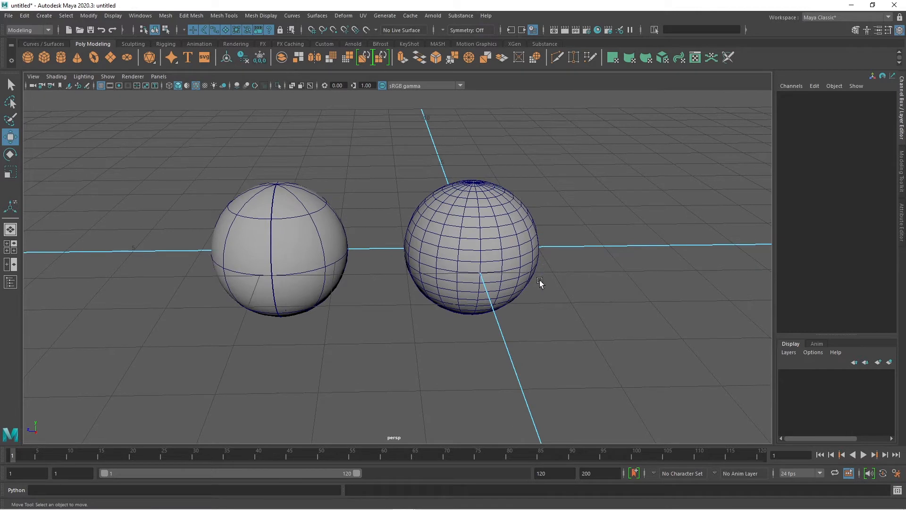
- Inspect individual faces of the polygon sphere in face selection mode and return to object mode
click(511, 234)
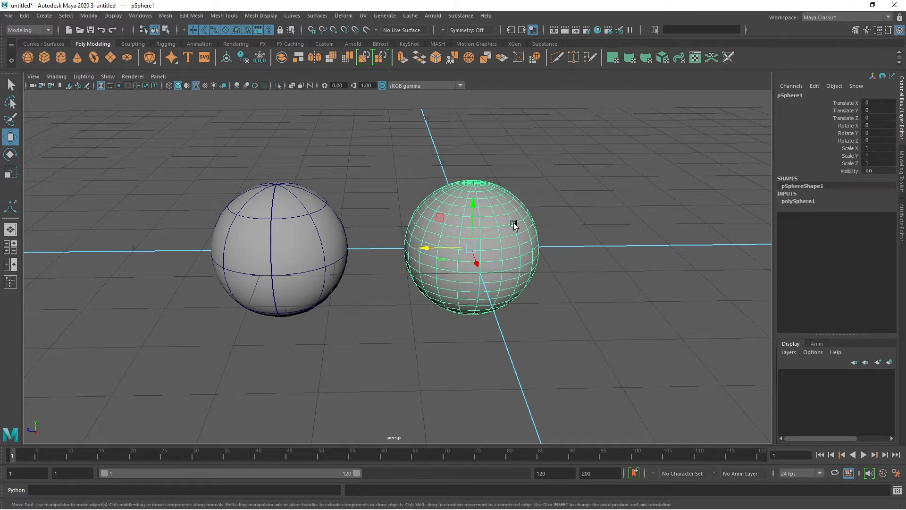
key(f)
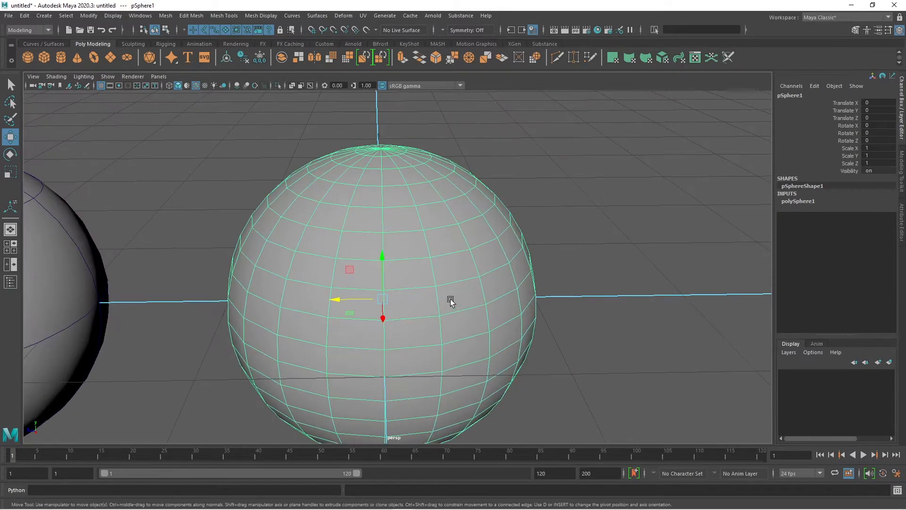
right_drag(455, 240, 455, 264)
click(428, 269)
click(469, 234)
click(477, 259)
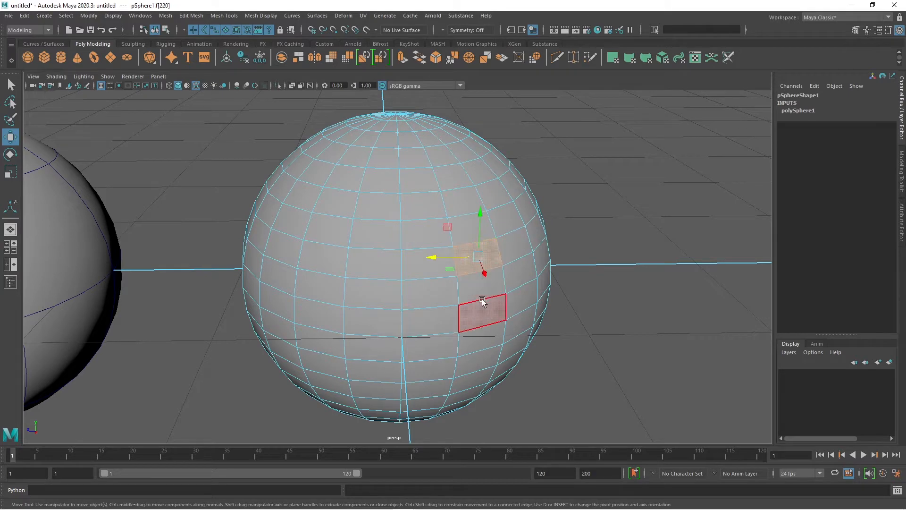
click(481, 284)
click(473, 380)
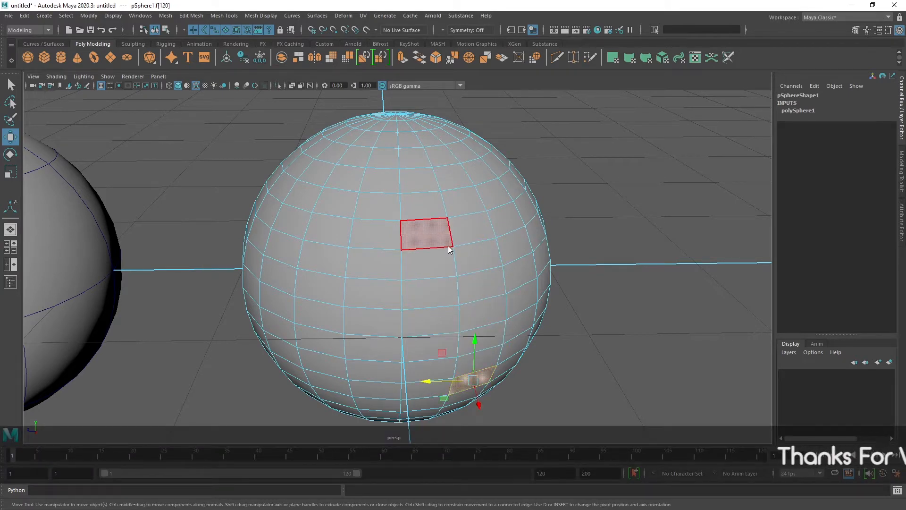
scroll(524, 247, down, 3)
right_drag(455, 330, 483, 312)
- Compare the surface curves of the NURBS sphere with the face grid of the polygon sphere
alt+middle_drag(421, 207, 524, 183)
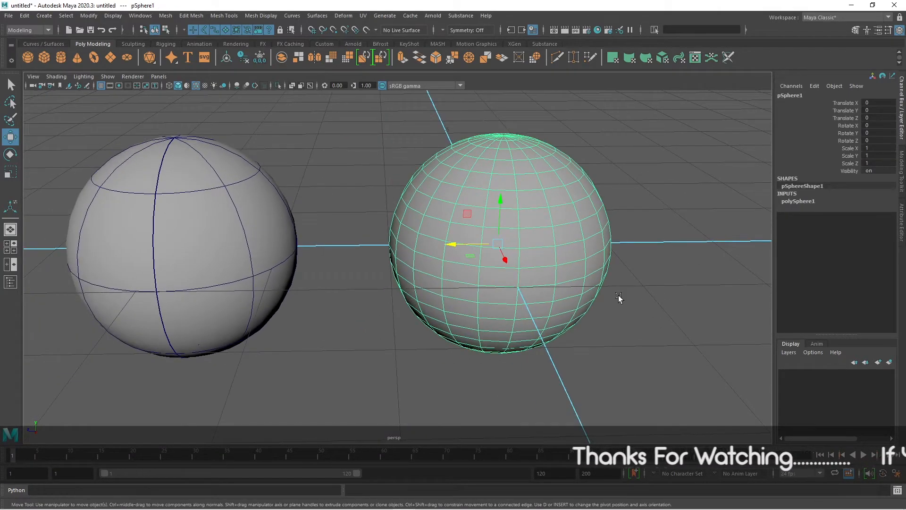
alt+middle_drag(463, 376, 516, 384)
click(306, 313)
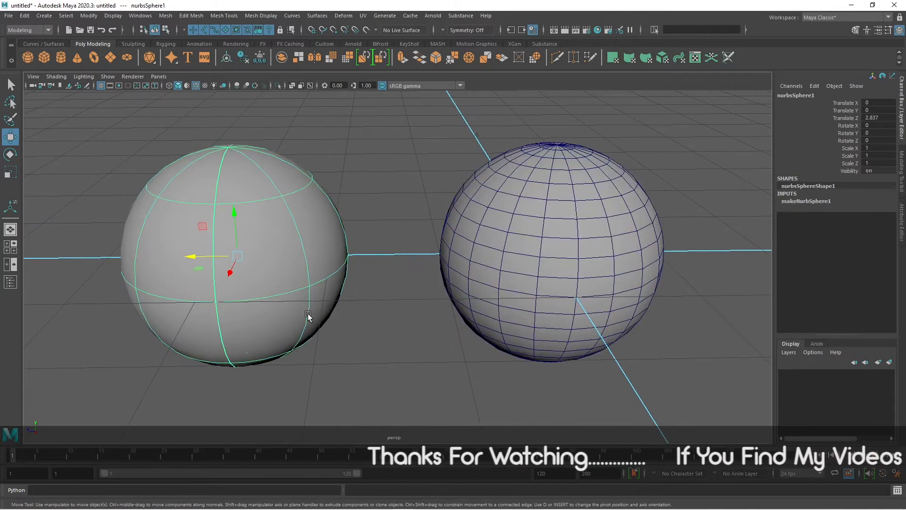
alt+middle_drag(307, 315, 386, 363)
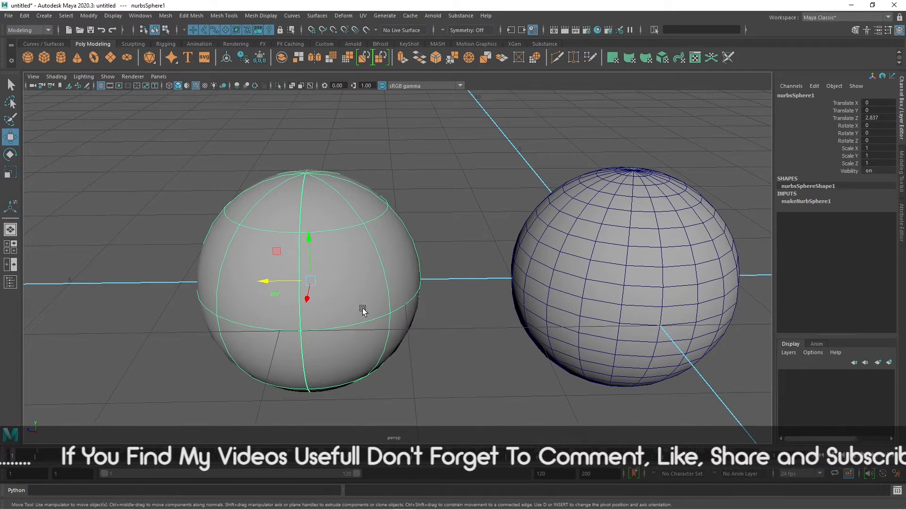
scroll(365, 309, up, 2)
scroll(366, 309, down, 2)
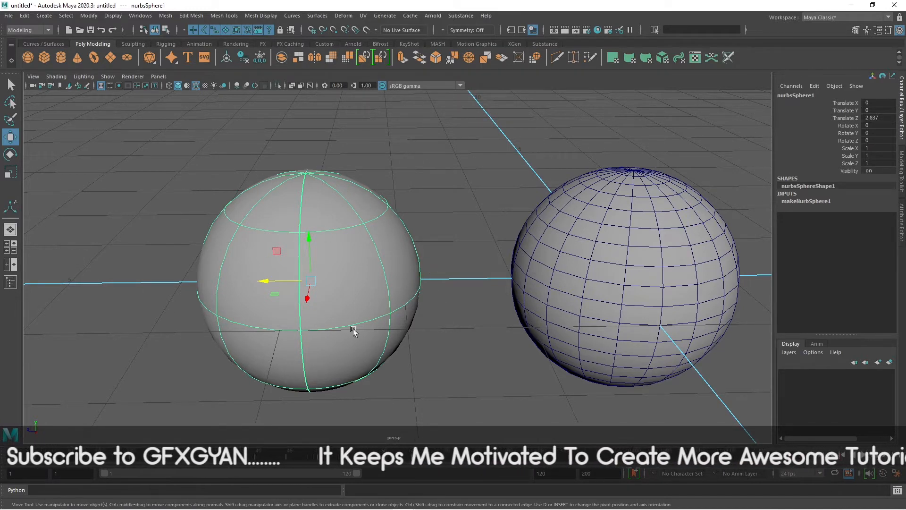
alt+middle_drag(446, 352, 318, 313)
- Set the polygon sphere's Subdivisions Axis and Subdivisions Height to 4
click(493, 241)
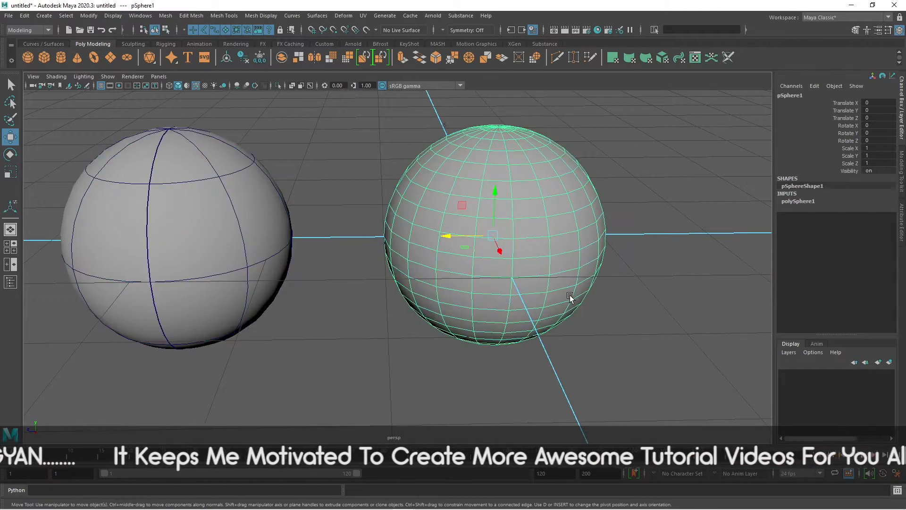
alt+middle_drag(570, 295, 590, 318)
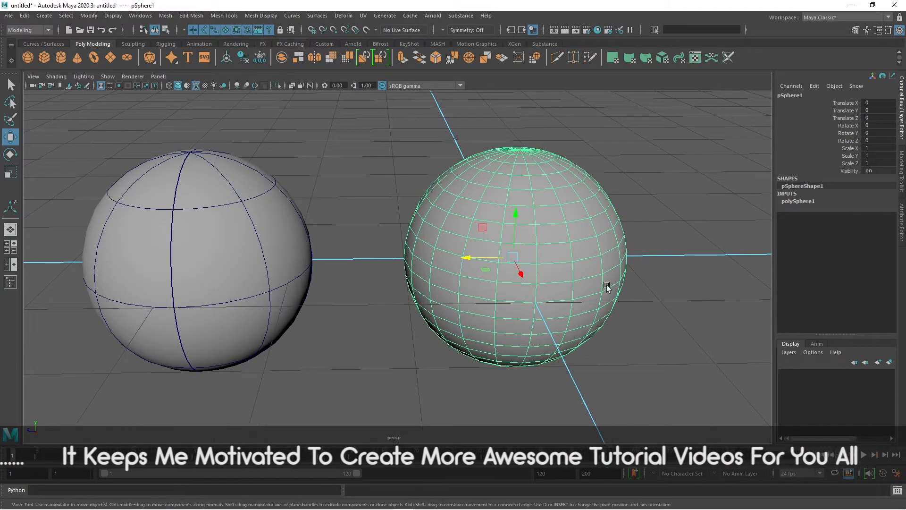
click(788, 200)
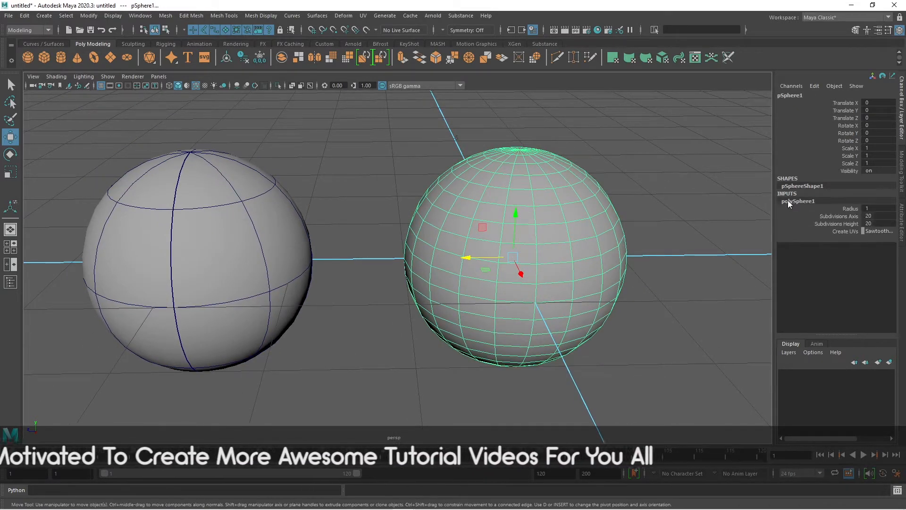
click(830, 216)
drag(831, 218, 831, 224)
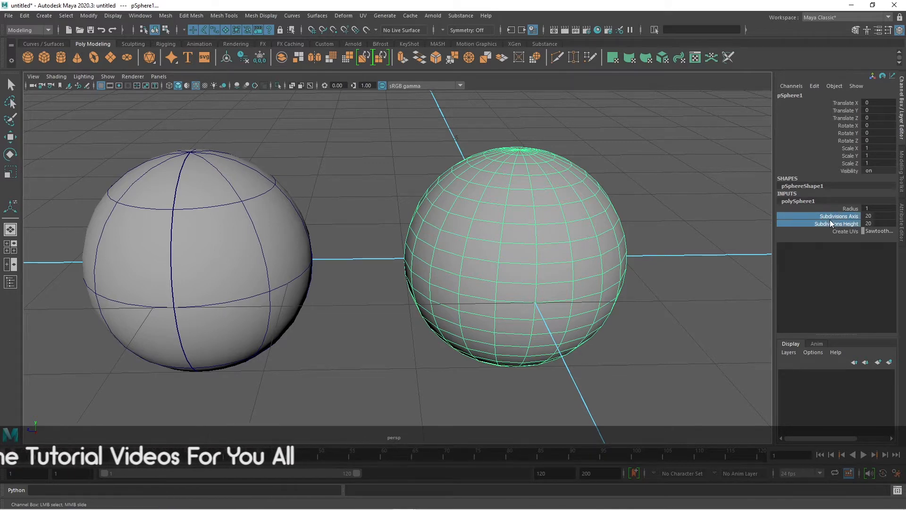
middle_drag(723, 253, 655, 270)
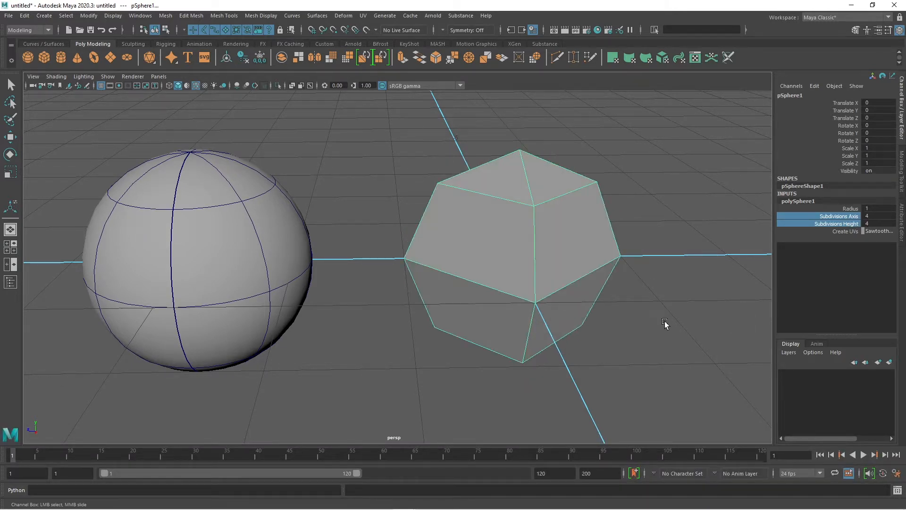
- Raise both the Subdivisions Axis and Subdivisions Height of the polygon sphere to 8
alt+drag(665, 324, 642, 314)
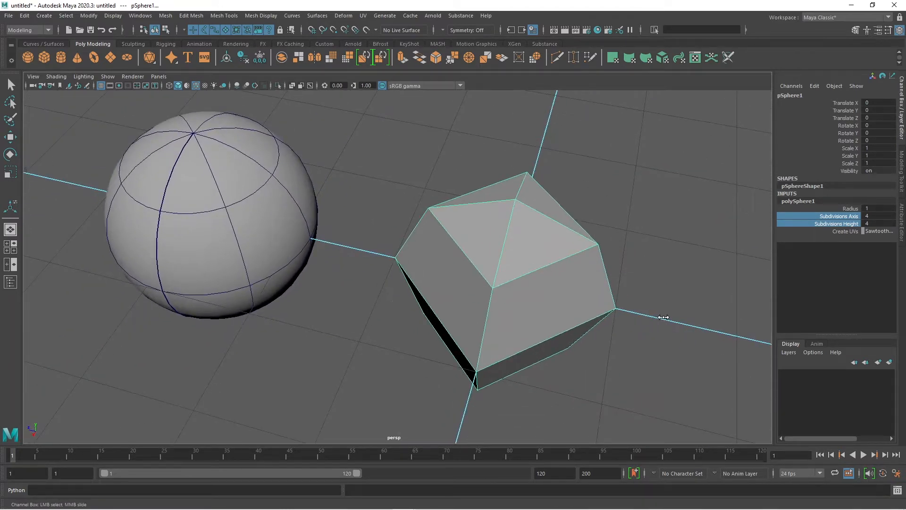
middle_drag(664, 317, 680, 319)
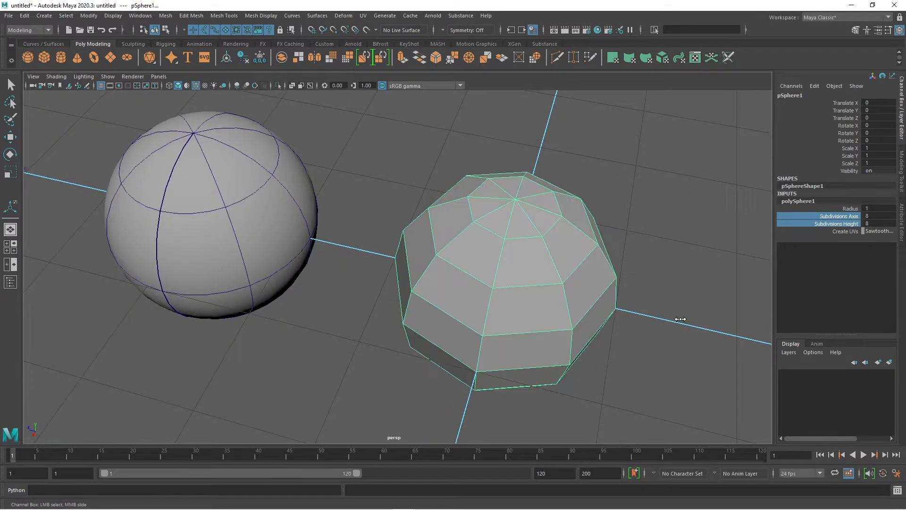
alt+drag(580, 356, 580, 332)
- Set only the polygon sphere's Subdivisions Height to 4, compare it with the NURBS sphere, and deselect it
click(830, 224)
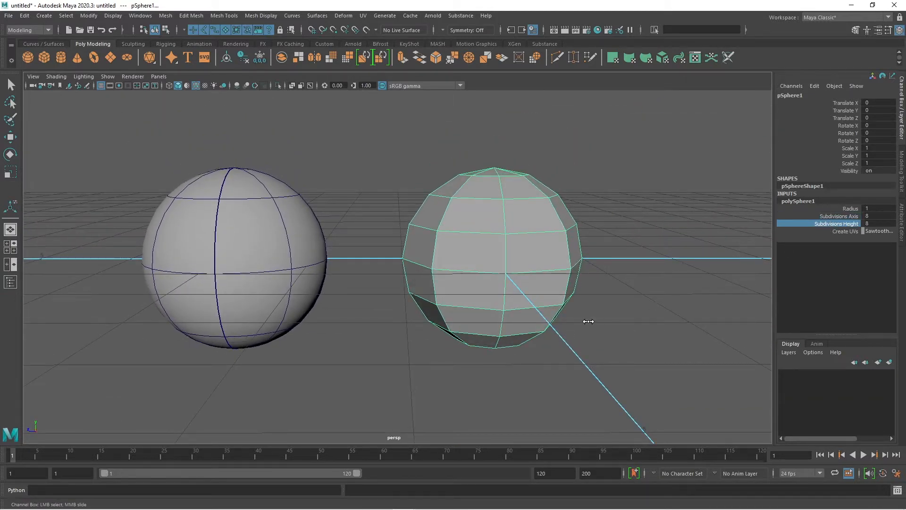
middle_drag(588, 322, 571, 321)
alt+drag(580, 330, 509, 368)
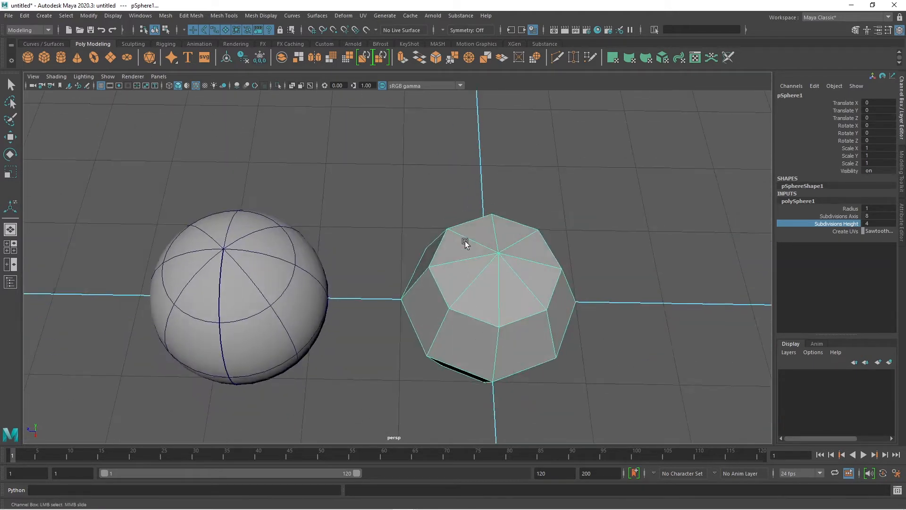
alt+drag(251, 270, 418, 314)
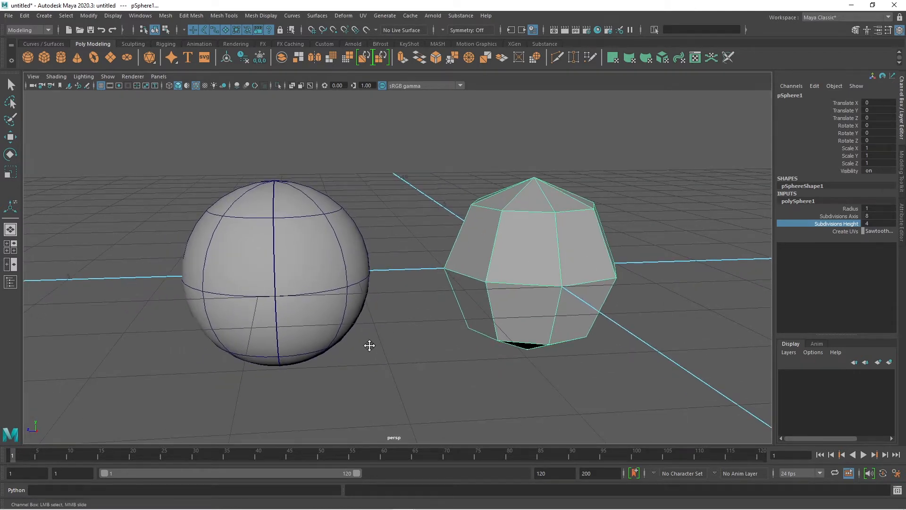
alt+middle_drag(370, 344, 510, 303)
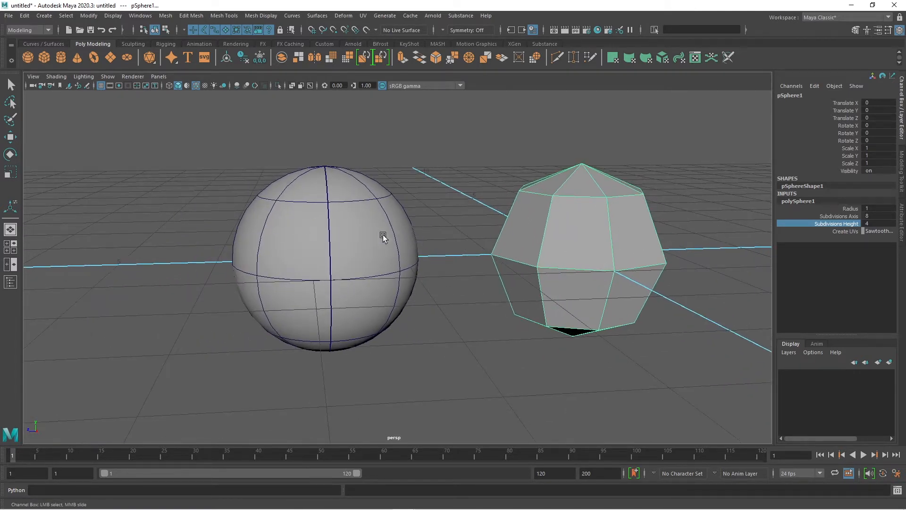
scroll(519, 333, up, 1)
alt+middle_drag(524, 336, 518, 342)
click(555, 375)
scroll(543, 359, down, 2)
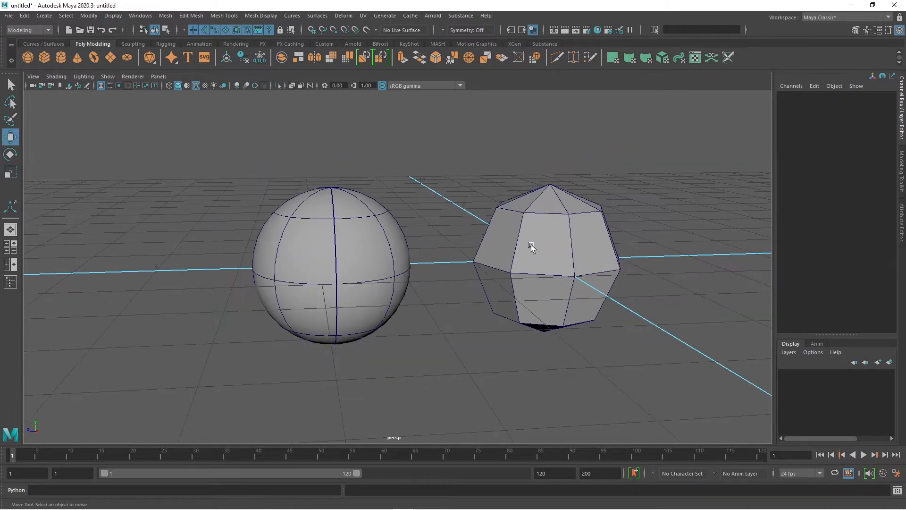
- Try the mesh Smooth operation with 1 division on the low-poly sphere and undo it
click(536, 287)
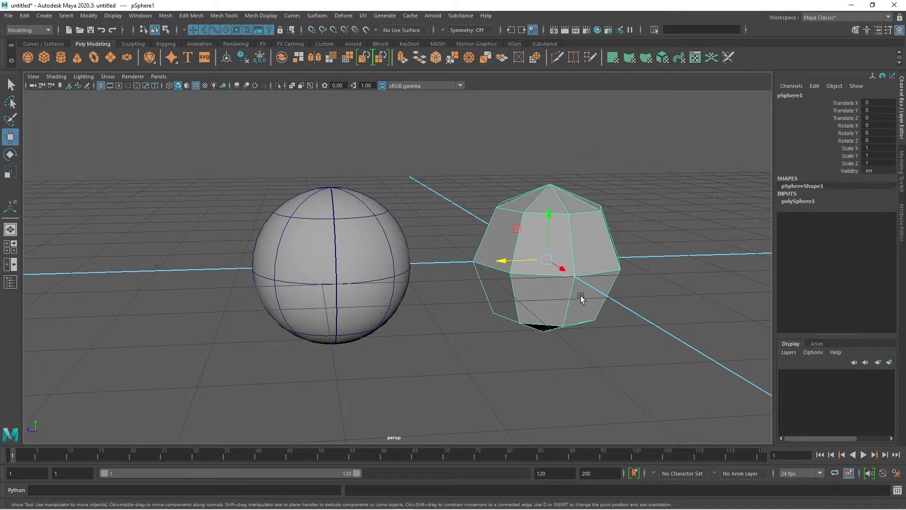
click(164, 16)
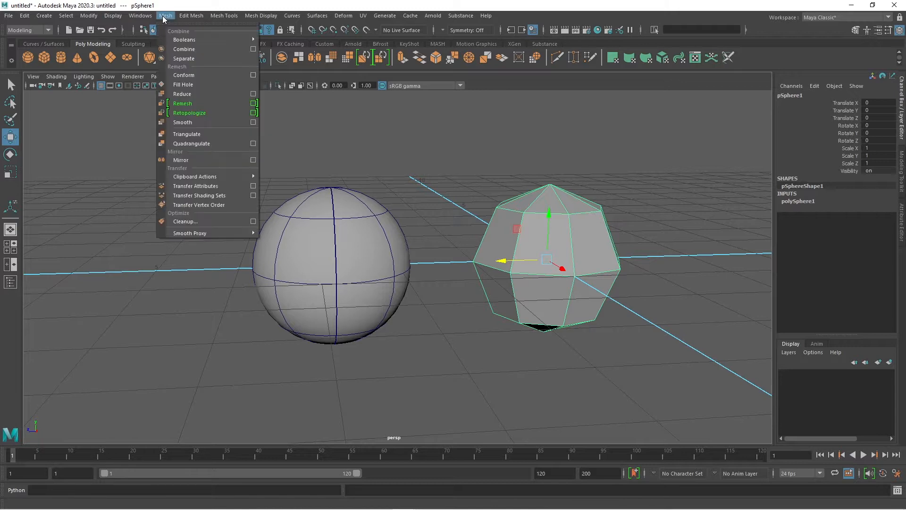
click(164, 16)
click(166, 16)
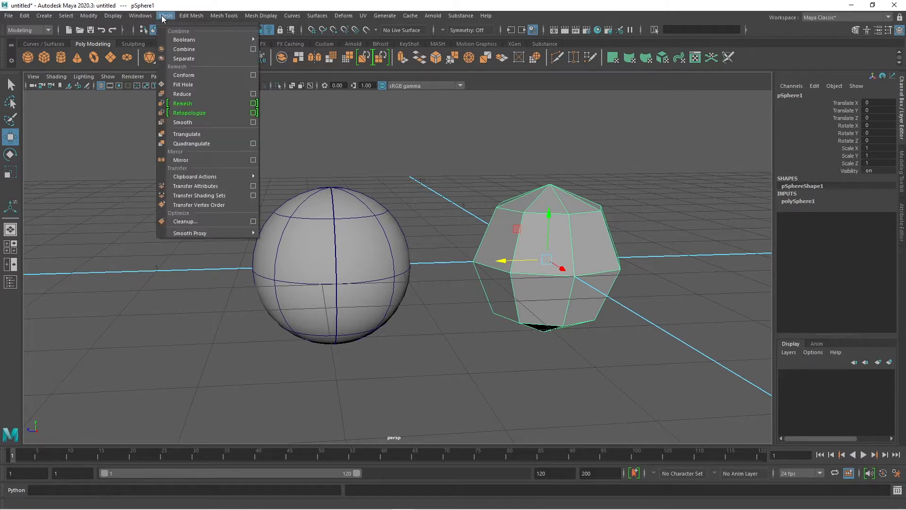
click(191, 122)
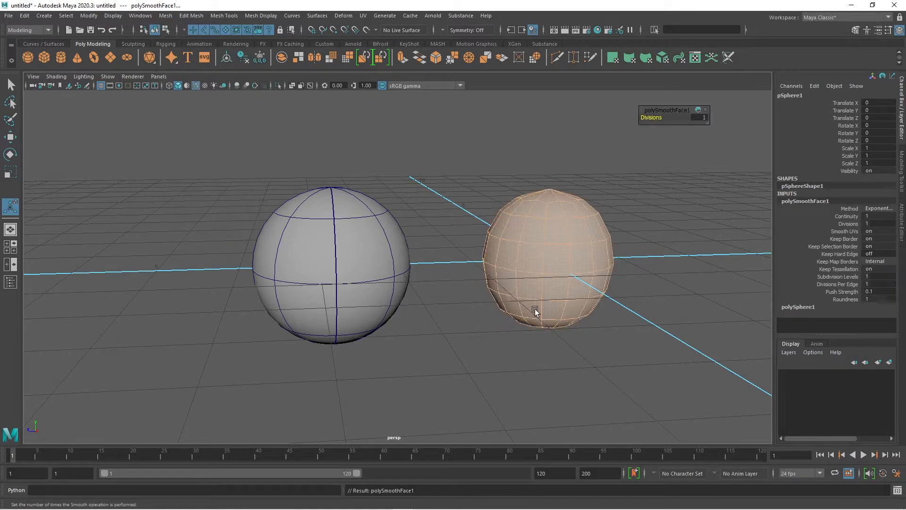
alt+drag(565, 333, 503, 243)
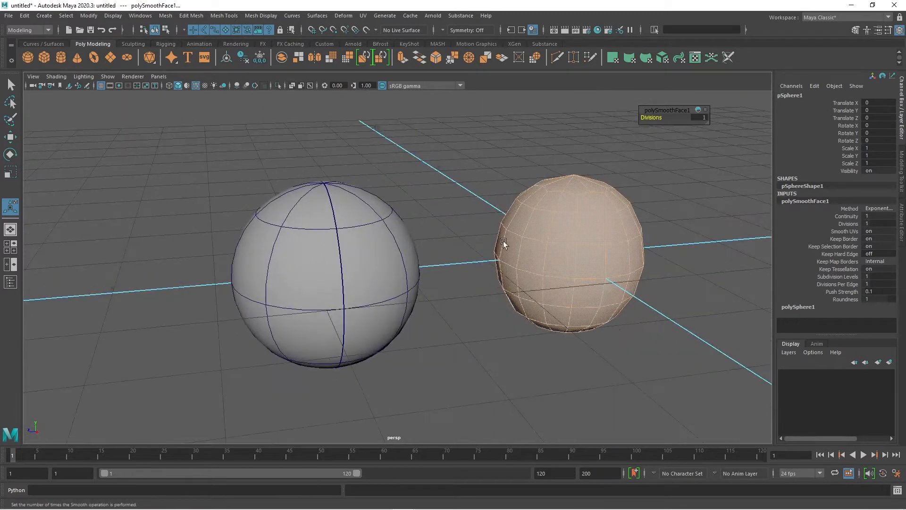
key(ctrl+z)
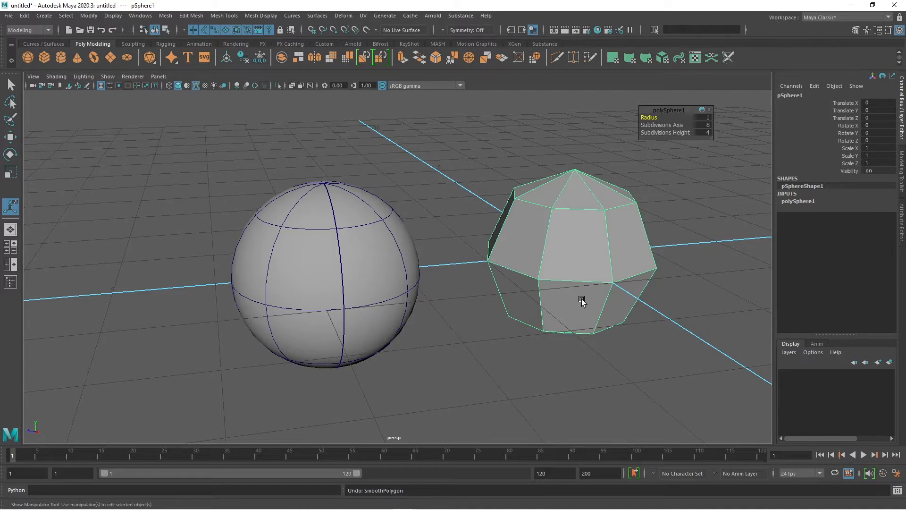
- Turn on smooth mesh preview for the low-poly sphere and deselect it to compare it with the NURBS sphere
alt+drag(581, 301, 475, 321)
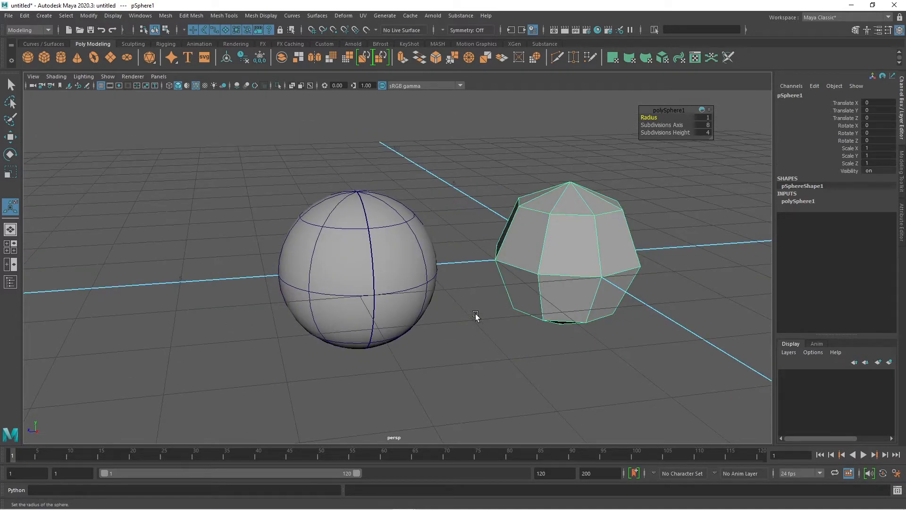
key(3)
click(651, 304)
alt+drag(651, 304, 522, 227)
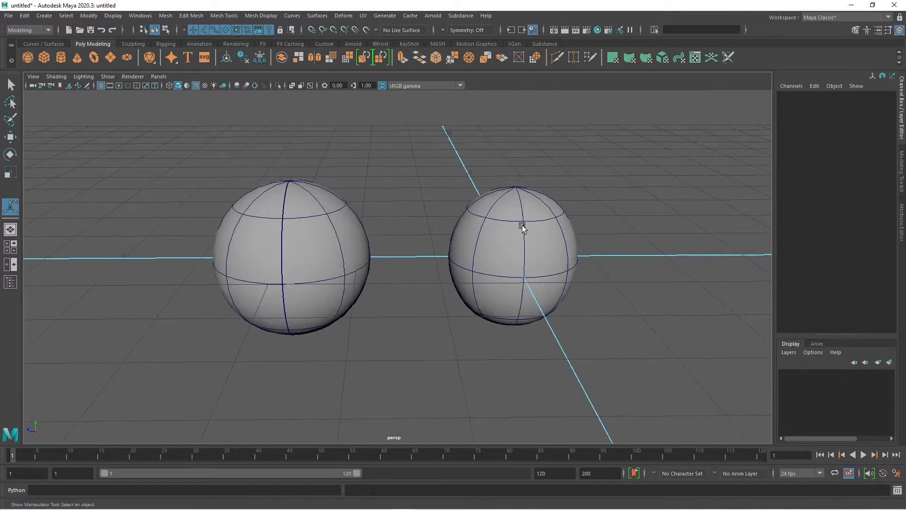
alt+drag(525, 308, 520, 287)
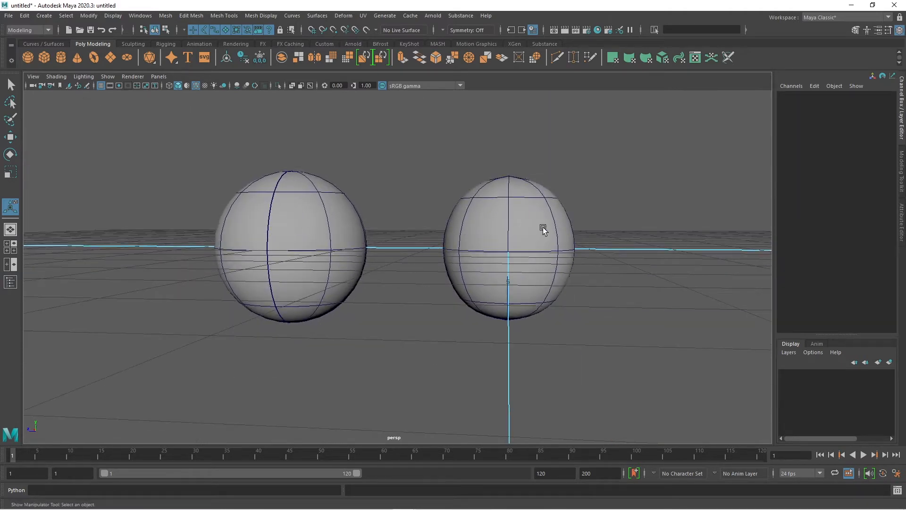
- Turn off smooth mesh preview for the polygon sphere and view its unsmoothed faces beside the NURBS sphere
alt+drag(558, 222, 524, 253)
click(558, 289)
key(1)
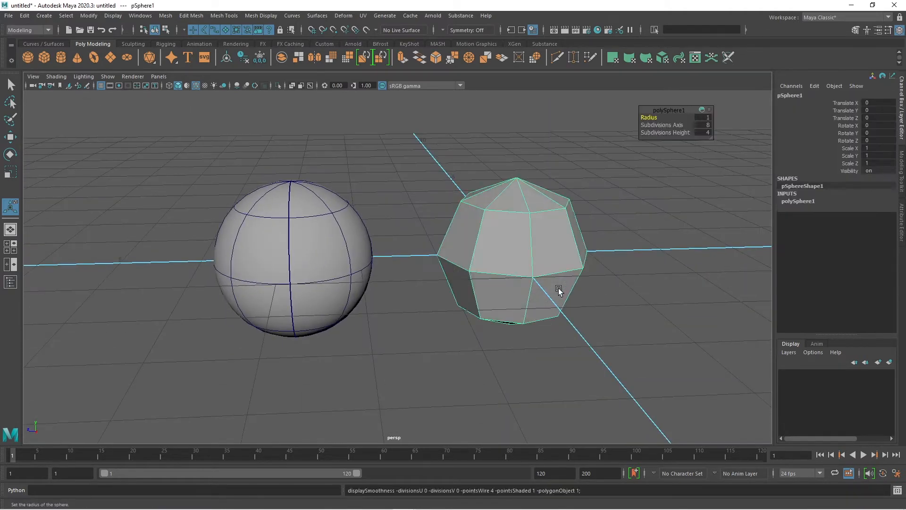
alt+drag(589, 347, 477, 238)
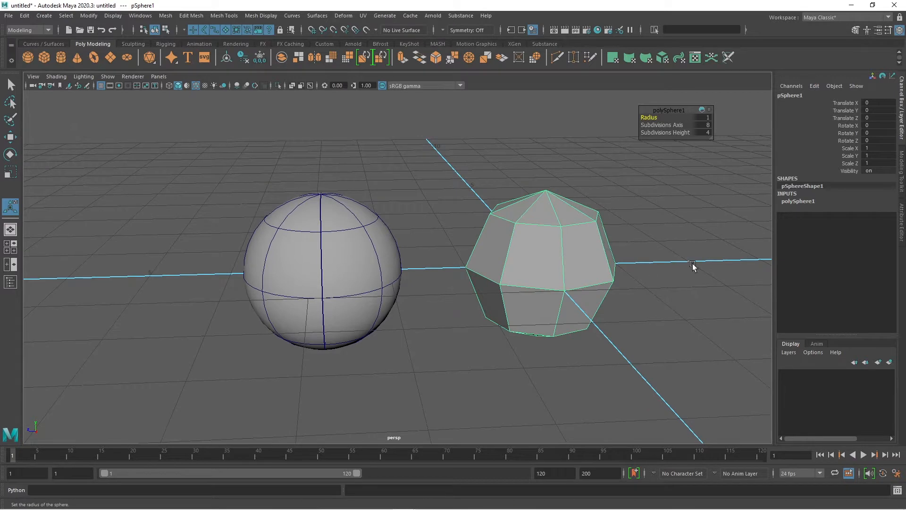
- Raise both the Subdivisions Axis and Subdivisions Height of the polygon sphere to 16
click(797, 201)
click(837, 223)
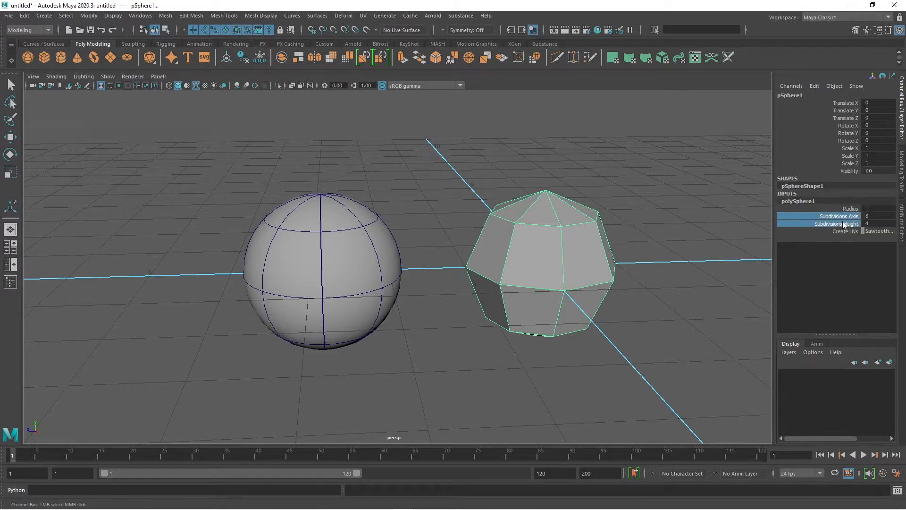
middle_drag(643, 318, 690, 325)
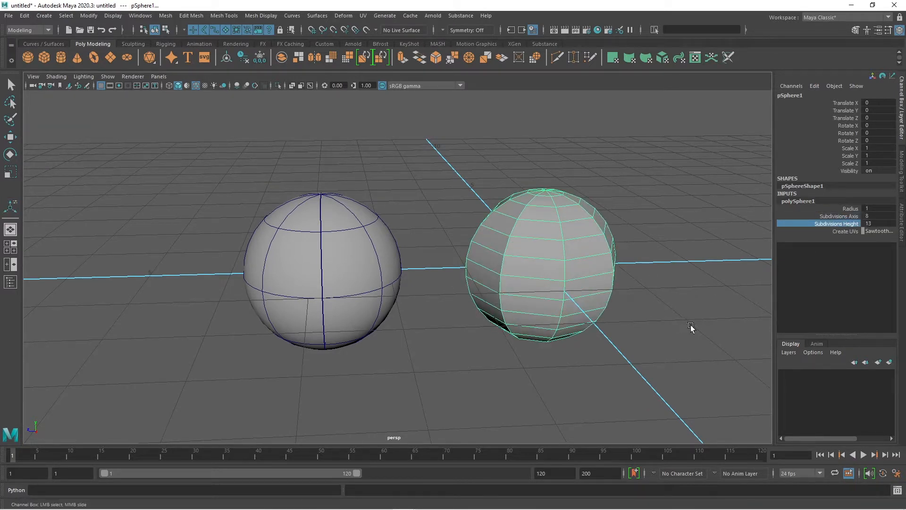
click(838, 215)
mouse_move(623, 307)
middle_down()
mouse_move(644, 308)
mouse_move(628, 318)
middle_up()
shift+click(828, 223)
click(616, 333)
- Turn on smooth mesh preview for the 16-subdivision polygon sphere and compare it with the NURBS sphere
drag(616, 184, 507, 353)
key(3)
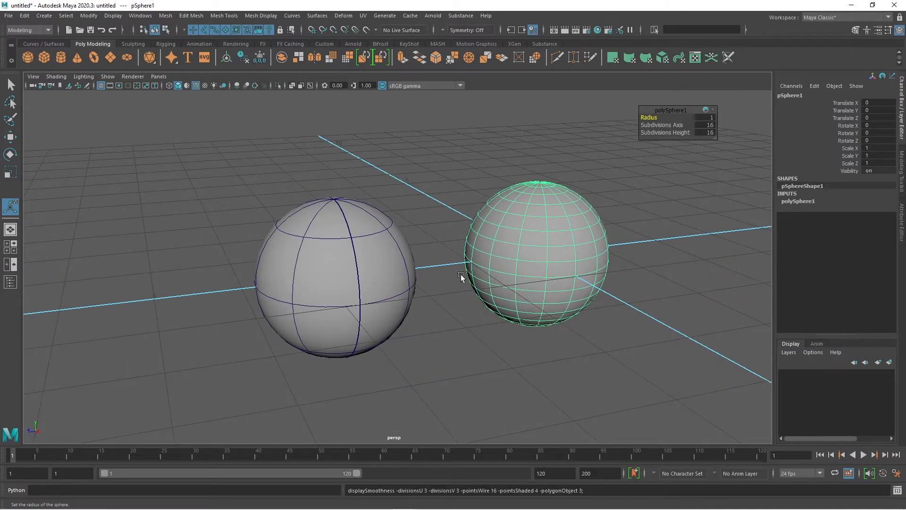
alt+drag(610, 281, 568, 330)
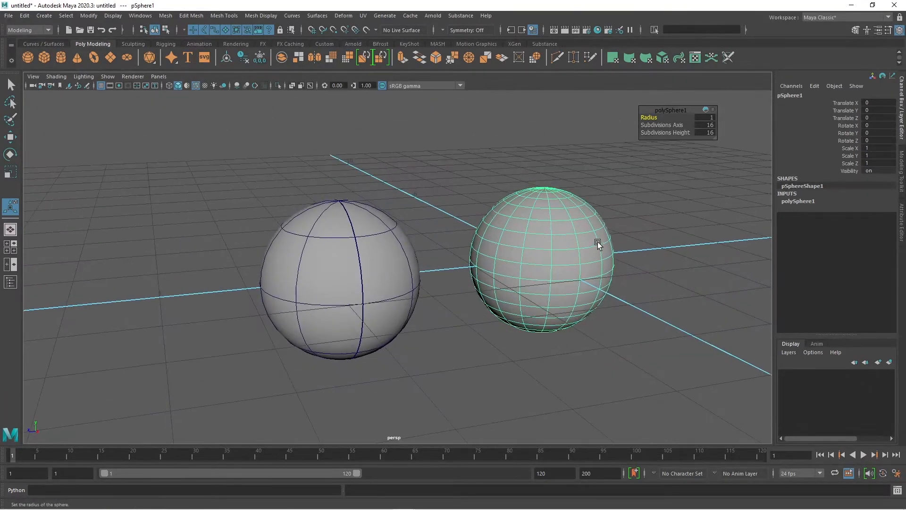
- Delete both spheres and create a default polygon cube at the origin
drag(623, 188, 330, 380)
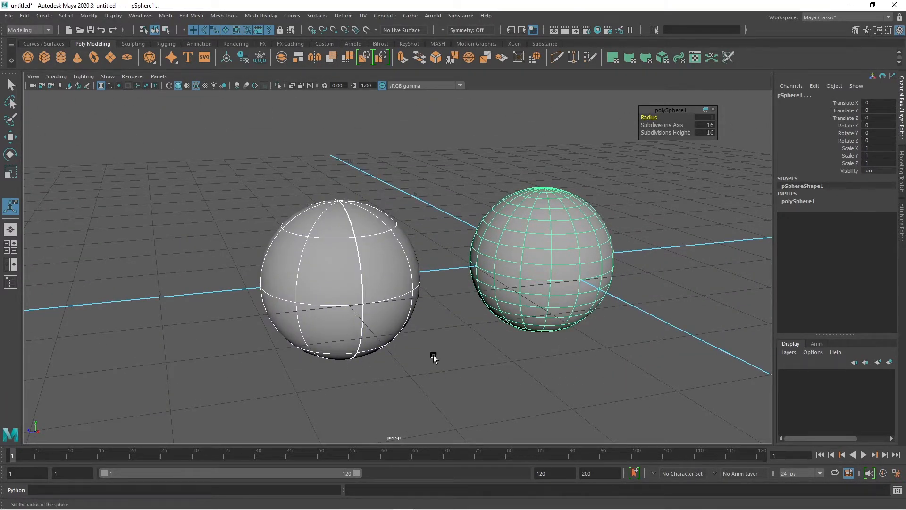
key(Delete)
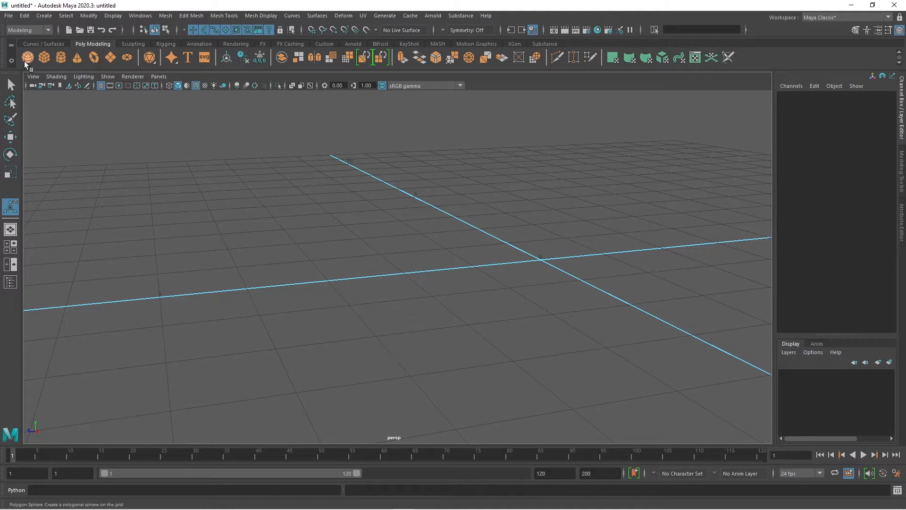
click(42, 57)
- Move the polygon cube along the Z axis to about 3.836
key(w)
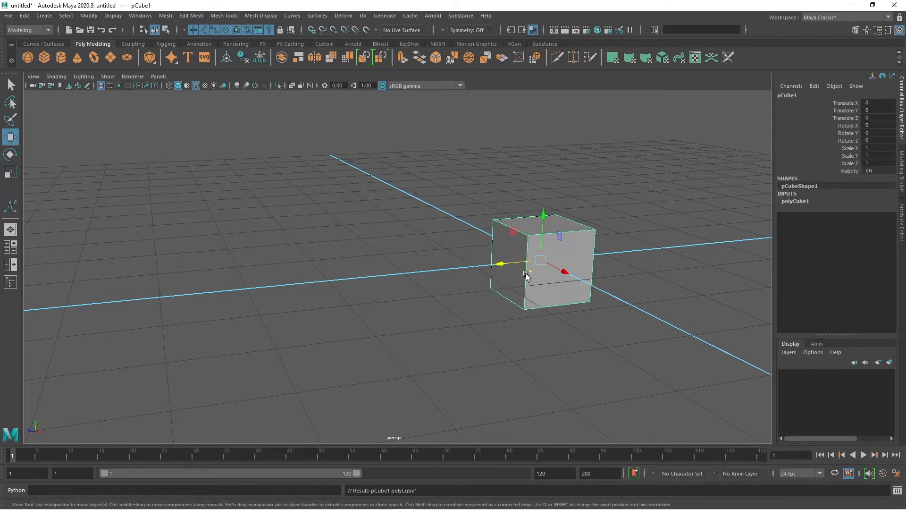
drag(498, 264, 208, 269)
click(208, 269)
click(239, 278)
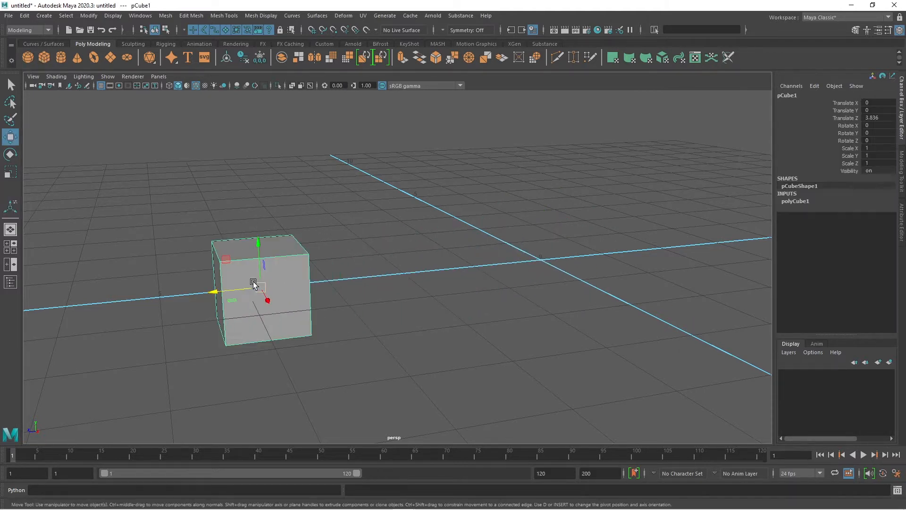
- Create a second polygon cube and move it along the Z axis to about 1.232, beside the first cube
key(g)
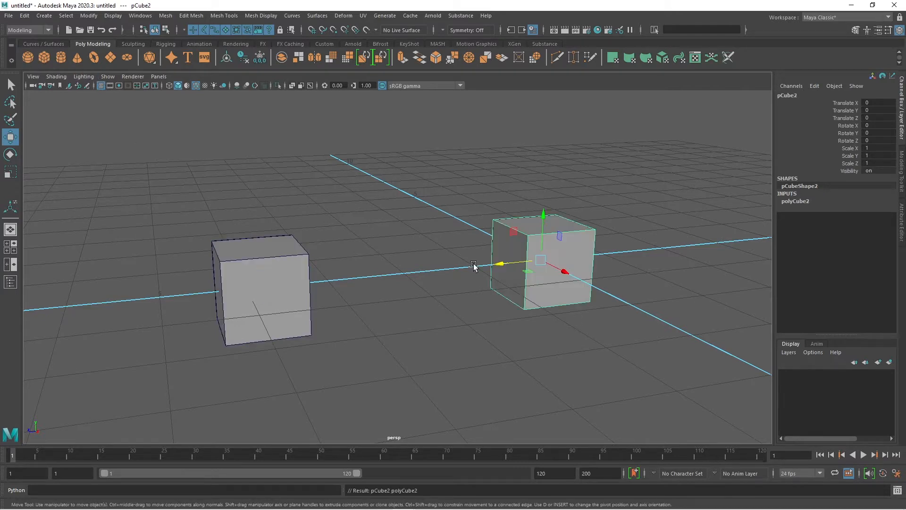
drag(501, 262, 406, 274)
alt+drag(406, 283, 425, 325)
alt+right_drag(425, 326, 463, 341)
alt+drag(462, 345, 410, 345)
- Turn on smooth mesh preview for the first cube and for the second cube
click(401, 339)
mouse_move(402, 361)
alt+right_down()
mouse_move(416, 384)
mouse_move(409, 370)
alt+right_up()
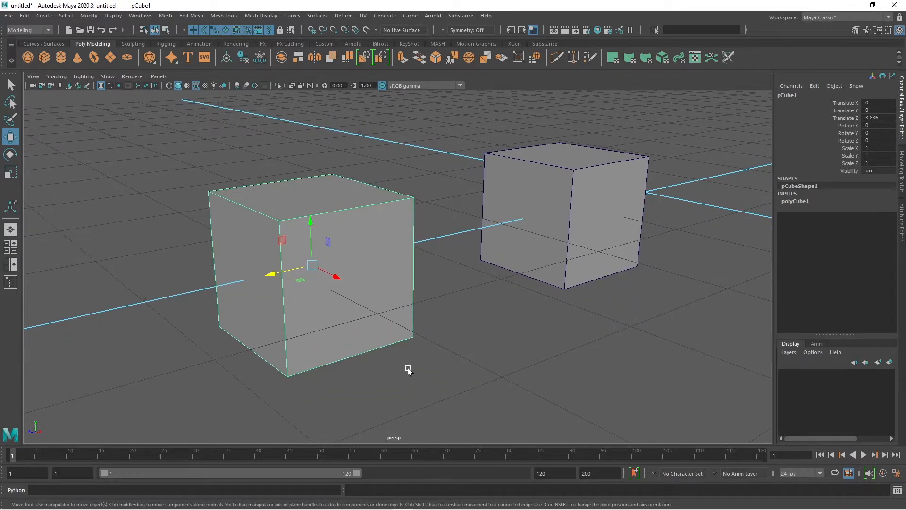
key(3)
click(576, 222)
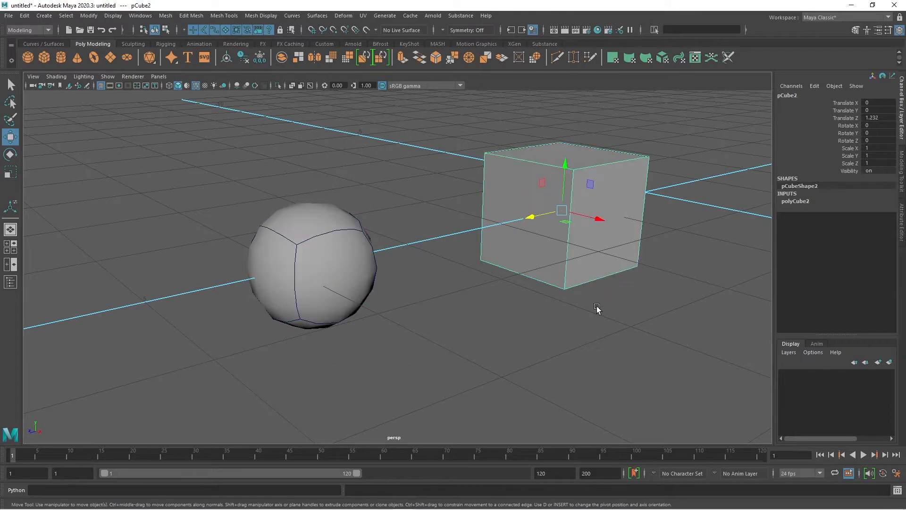
key(3)
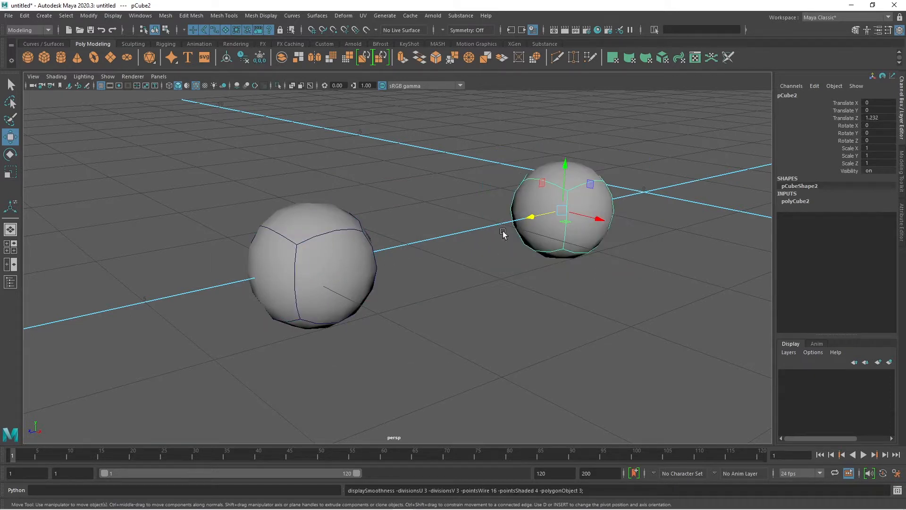
- Return both cubes to their unsmoothed display
click(300, 267)
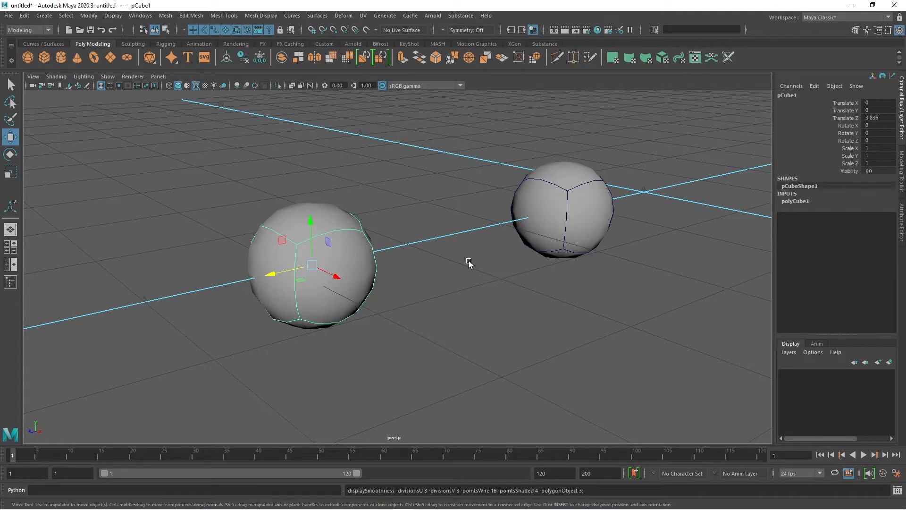
key(1)
click(530, 218)
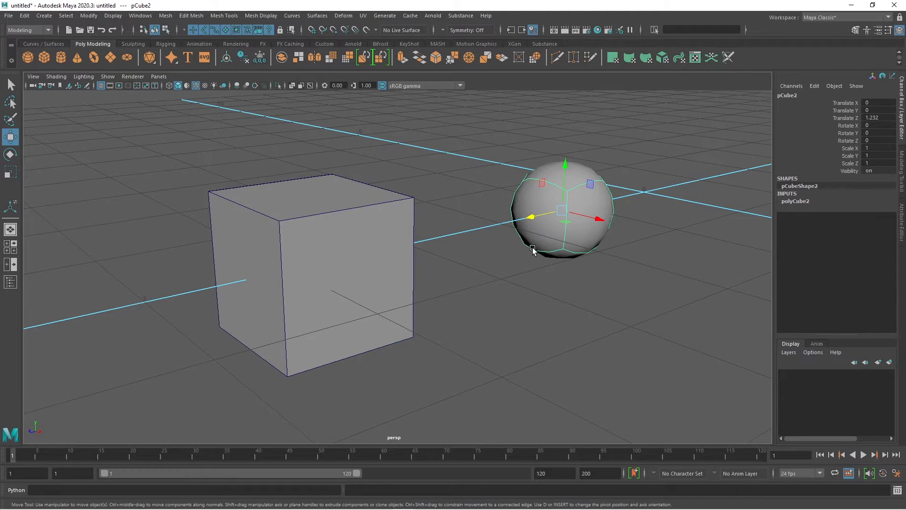
key(1)
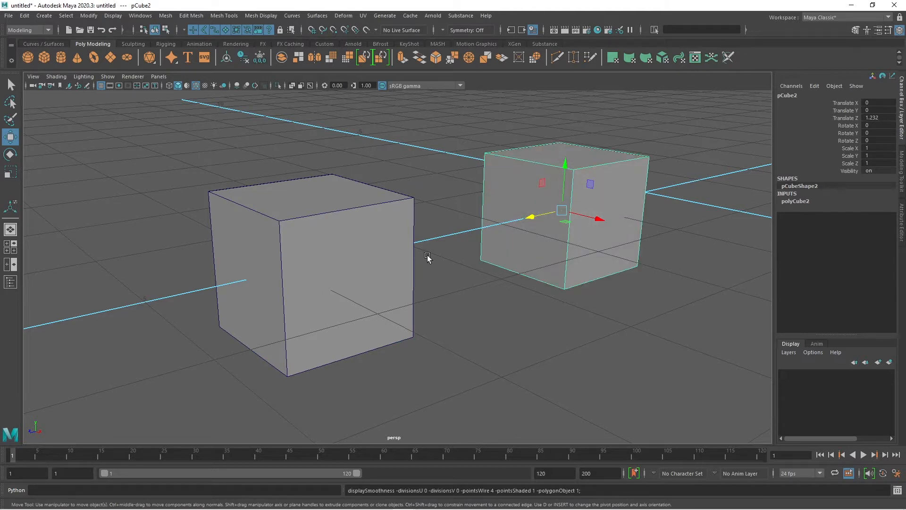
- Set the first cube's Subdivisions Width, Height and Depth to 19
click(377, 263)
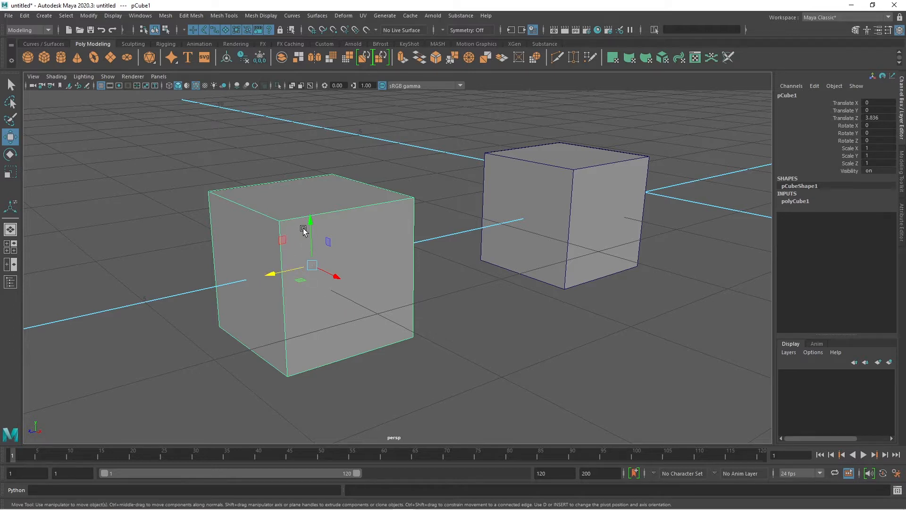
click(795, 201)
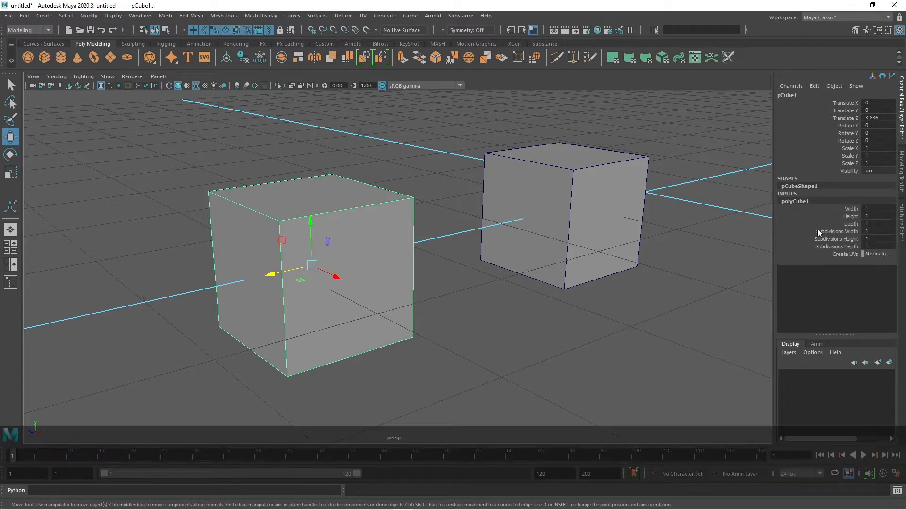
drag(817, 230, 833, 247)
middle_drag(532, 298, 617, 289)
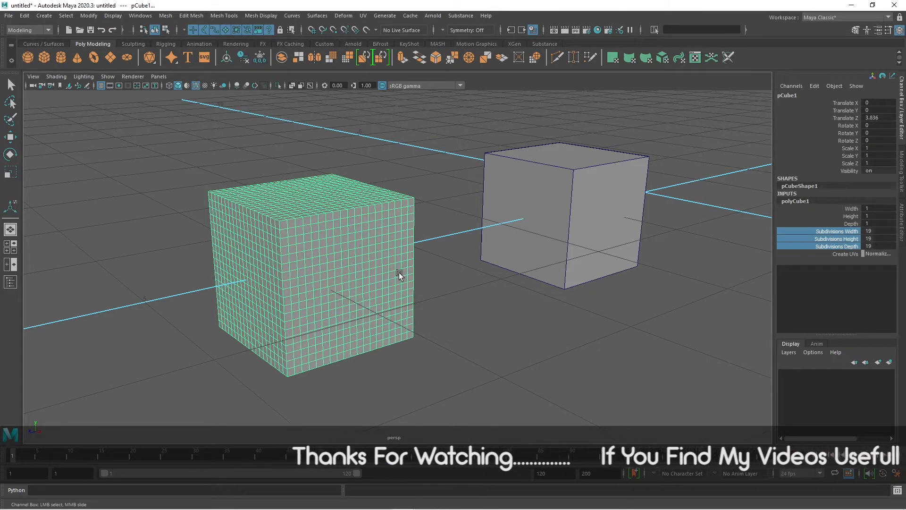
- Turn on smooth mesh preview for the subdivided cube and hide the wireframe on shaded objects to compare both cubes
click(471, 313)
alt+drag(471, 313, 438, 293)
click(339, 222)
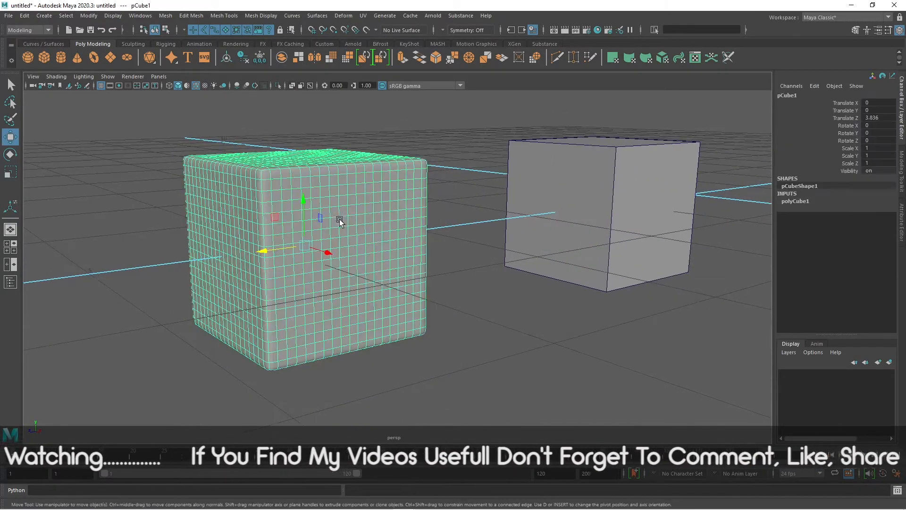
alt+middle_drag(340, 222, 374, 204)
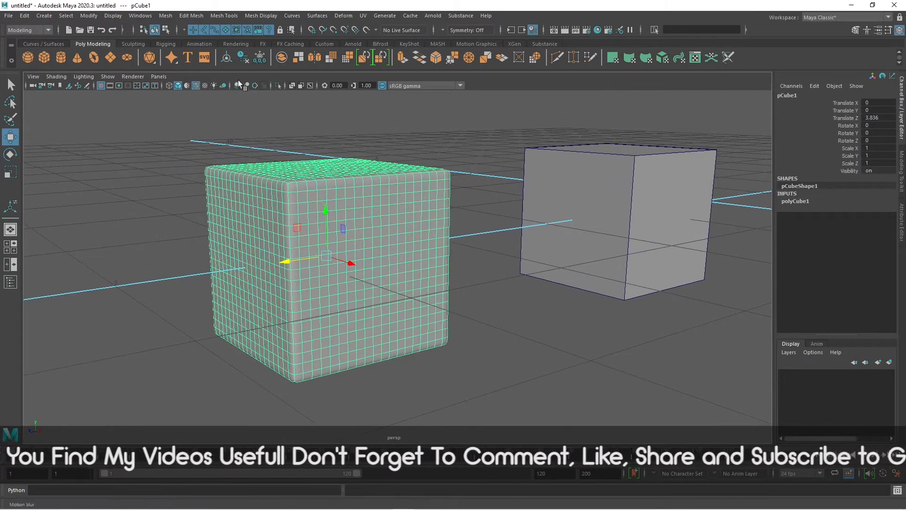
click(463, 276)
scroll(463, 275, down, 3)
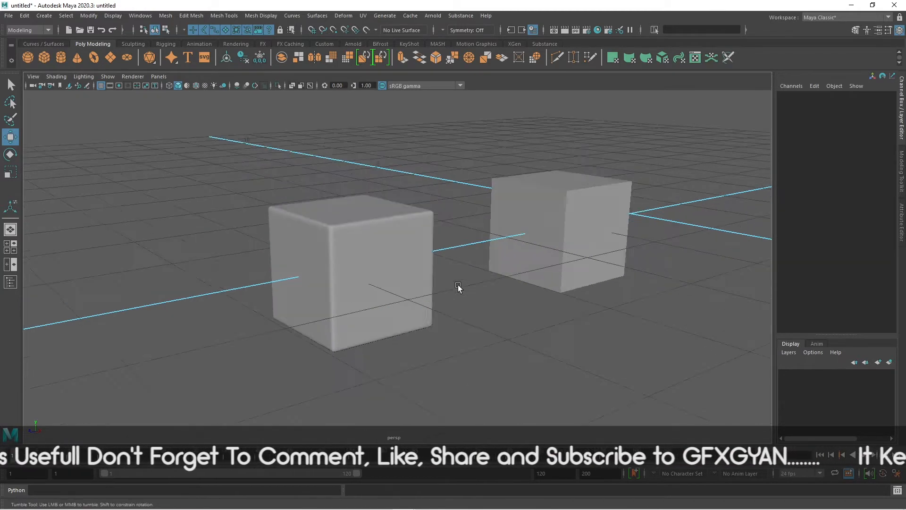
scroll(461, 287, up, 1)
- Switch the subdivided cube's smooth mesh preview off and back on to compare its edges with the plain cube
click(355, 283)
scroll(366, 297, up, 4)
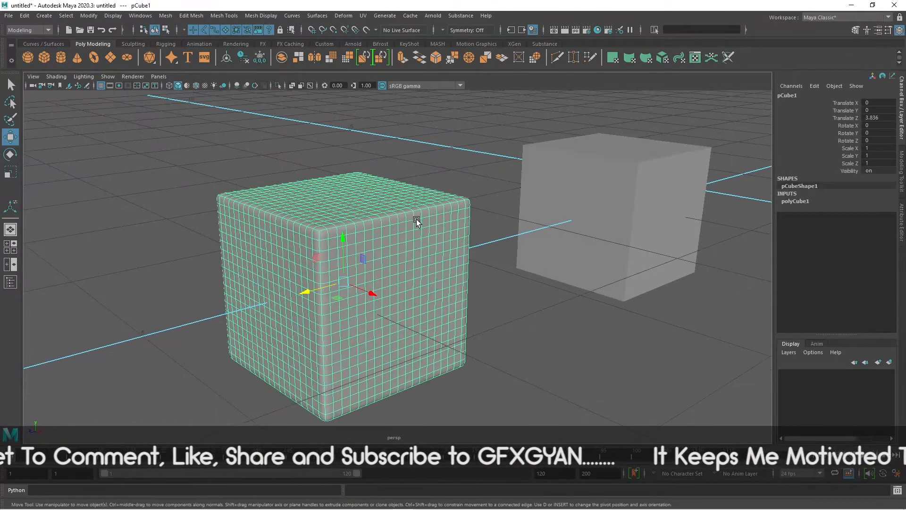
key(1)
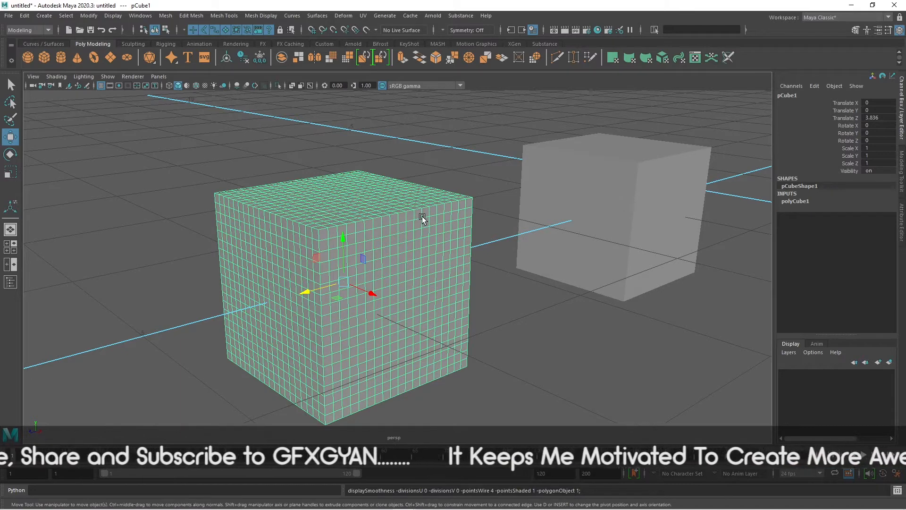
click(489, 293)
alt+drag(489, 292, 411, 337)
scroll(531, 251, up, 3)
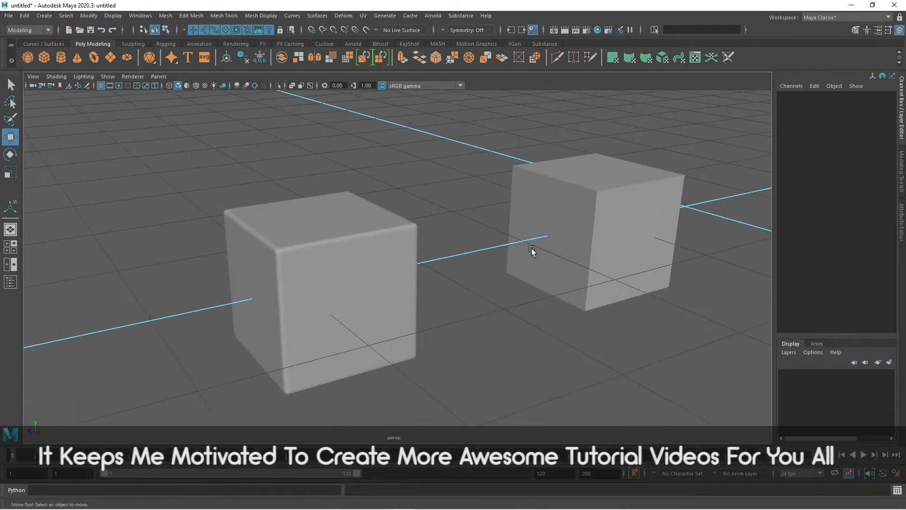
- Inspect the subdivided cube's polyCube inputs and examine its smoothed edges up close
click(532, 251)
click(396, 267)
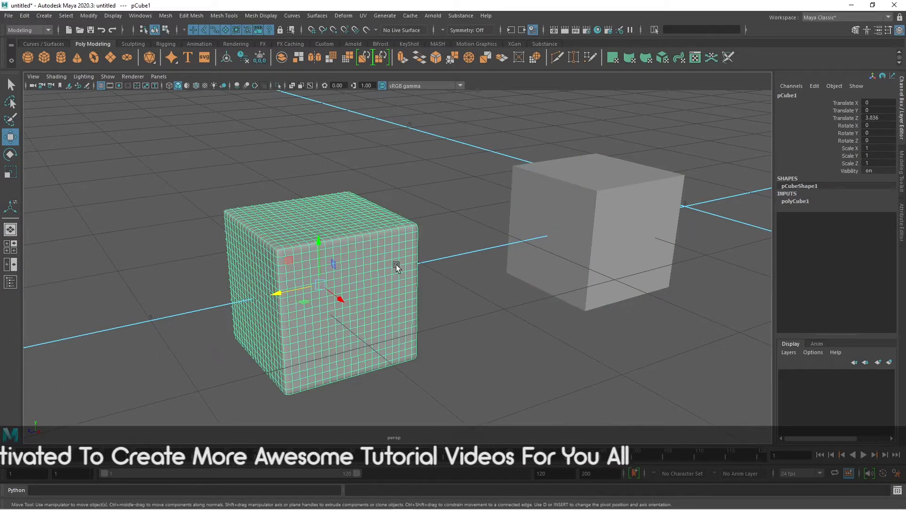
click(786, 201)
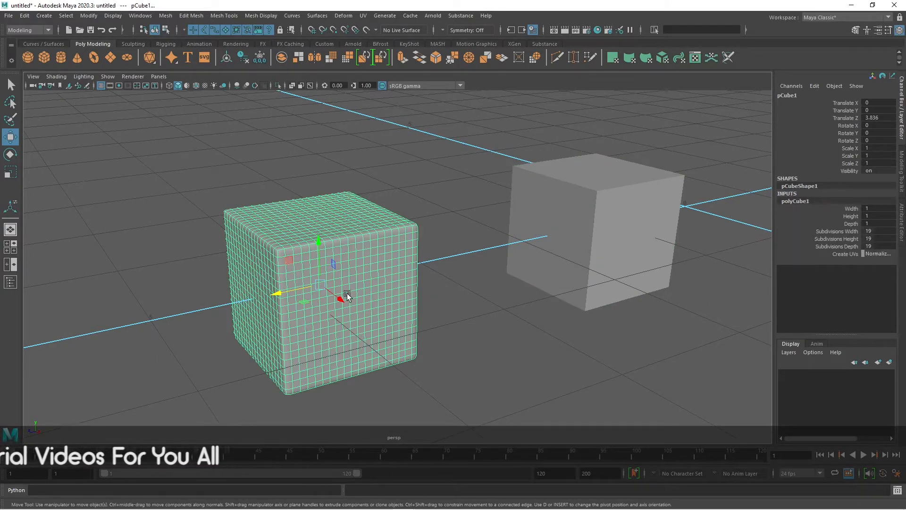
scroll(306, 340, up, 4)
alt+middle_drag(307, 341, 427, 289)
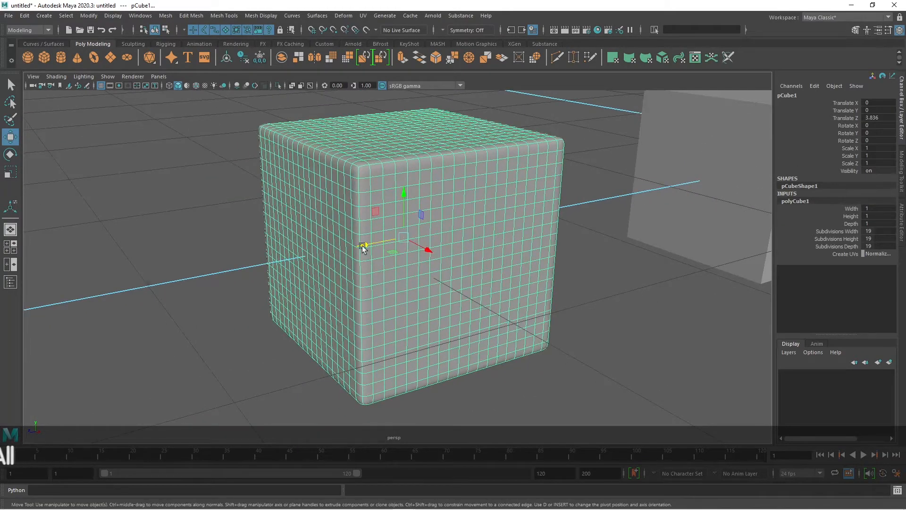
alt+drag(559, 299, 399, 263)
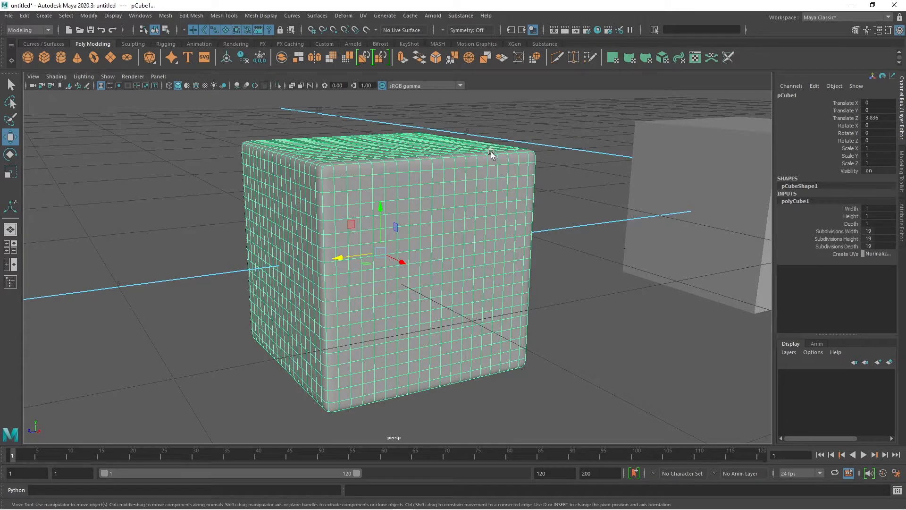
scroll(467, 264, down, 2)
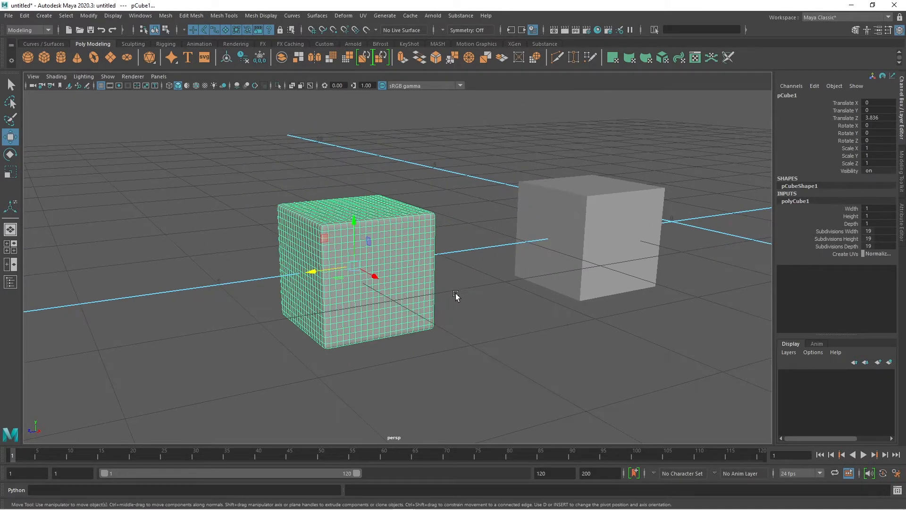
- Examine the sharp edges of the plain cube up close, and compare them with those of the subdivided cube
click(570, 222)
scroll(601, 228, up, 3)
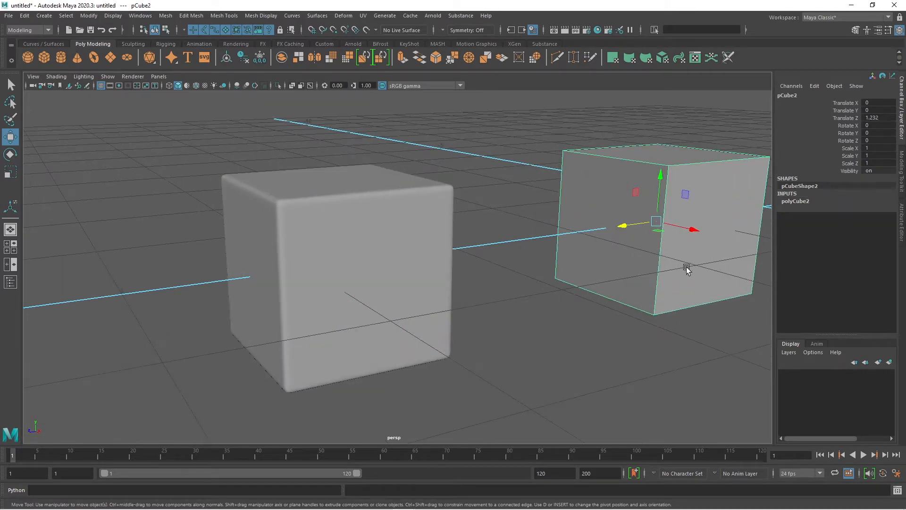
key(f)
scroll(445, 269, up, 4)
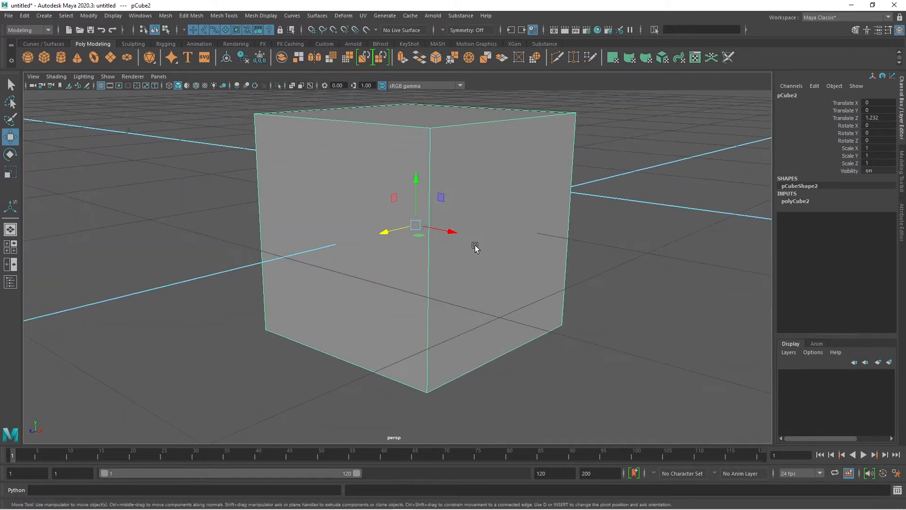
scroll(470, 255, down, 5)
alt+middle_drag(404, 291, 519, 237)
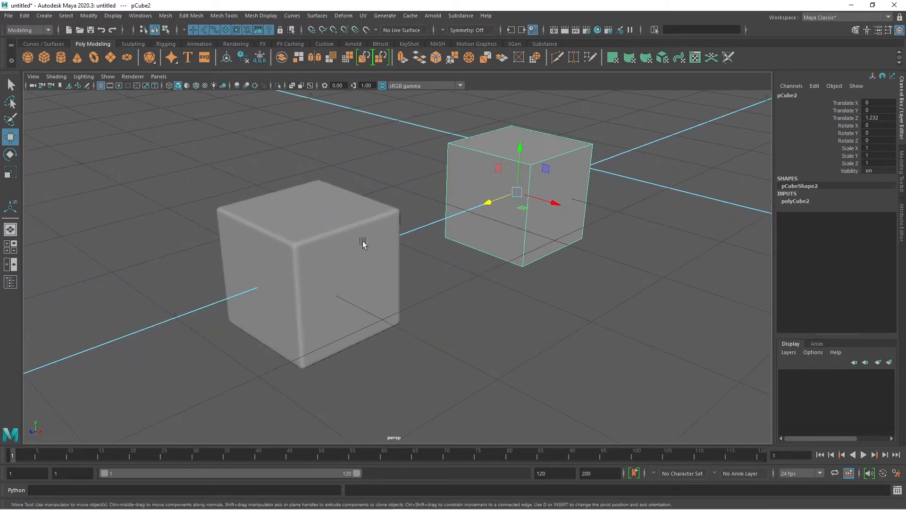
click(362, 243)
scroll(349, 247, up, 3)
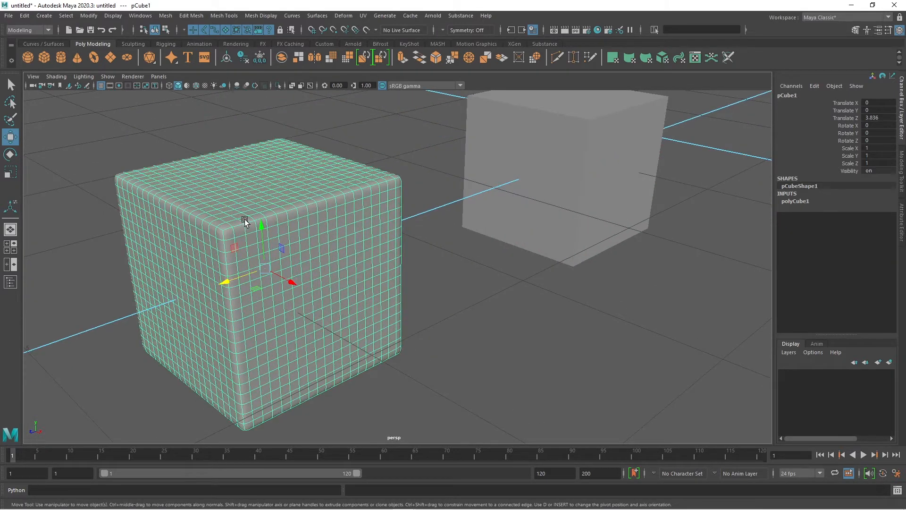
- Insert an edge loop around the plain cube, close to its top edges
scroll(424, 264, up, 3)
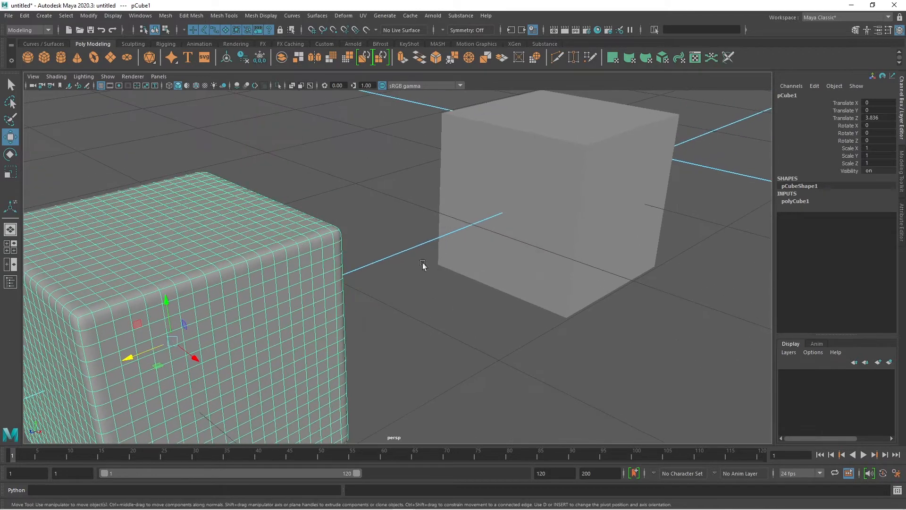
scroll(300, 240, down, 4)
scroll(577, 222, up, 3)
alt+middle_drag(576, 221, 477, 262)
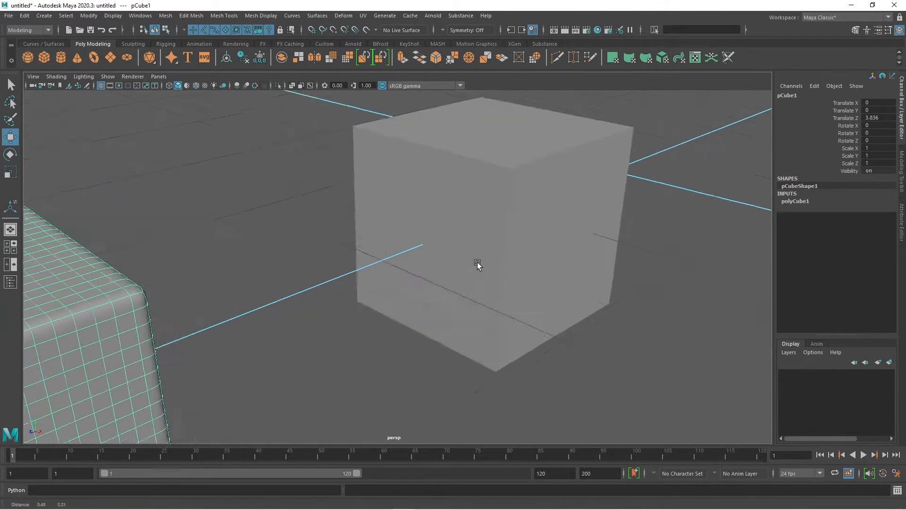
alt+drag(477, 262, 501, 246)
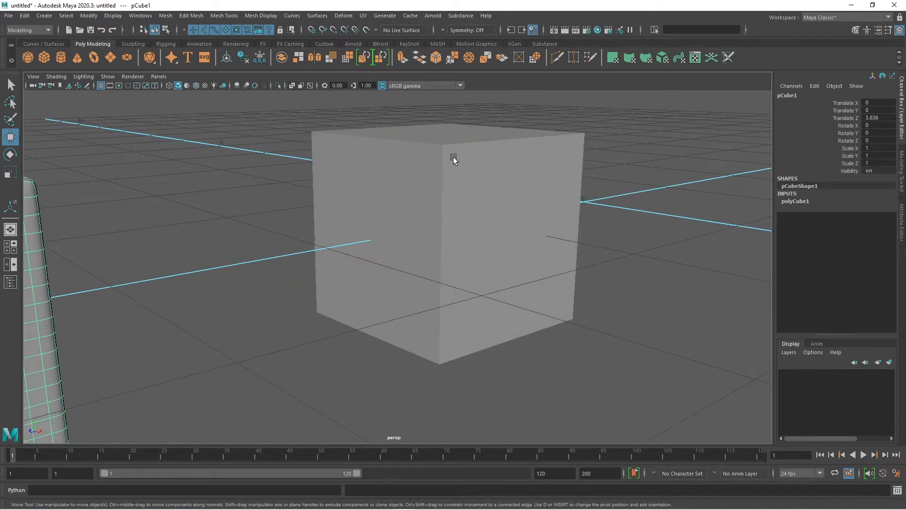
scroll(488, 241, up, 2)
click(519, 222)
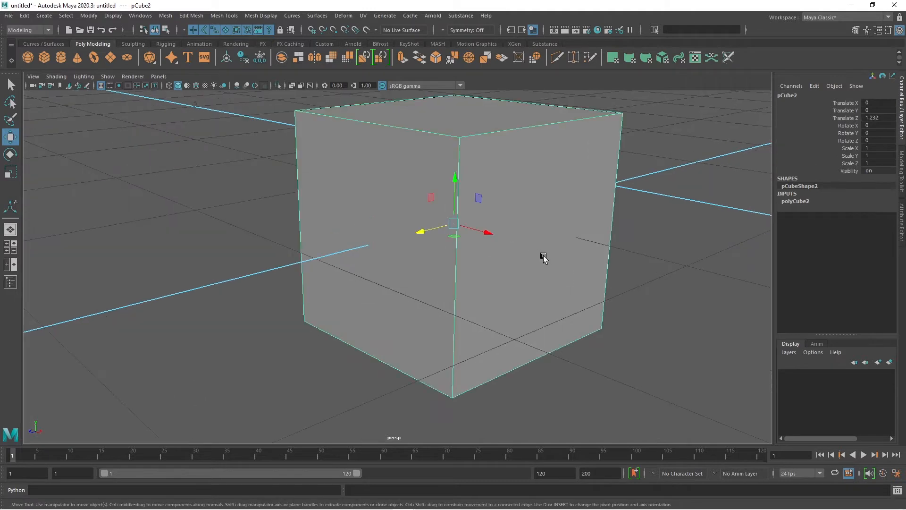
key(f)
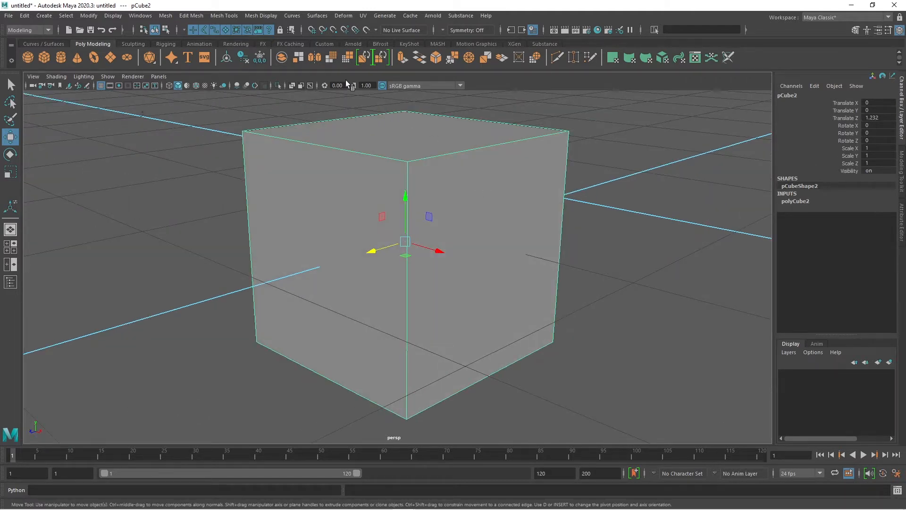
click(210, 15)
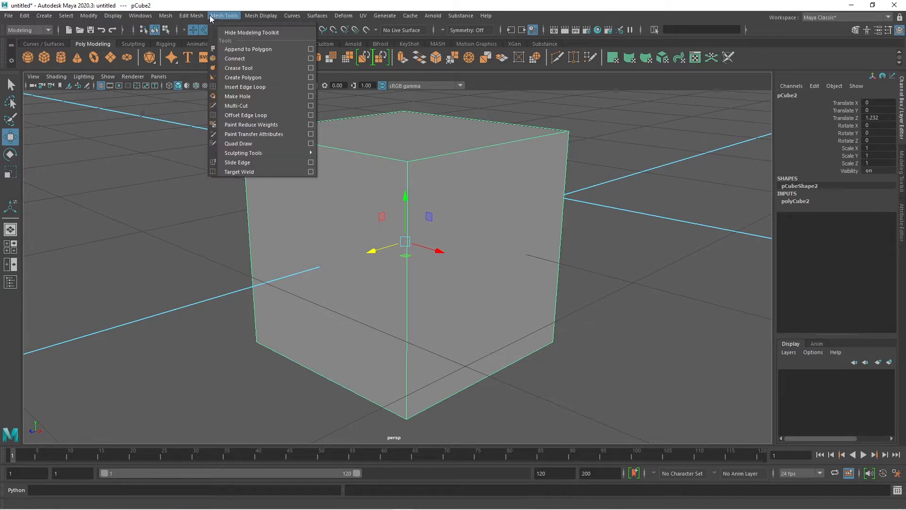
click(245, 86)
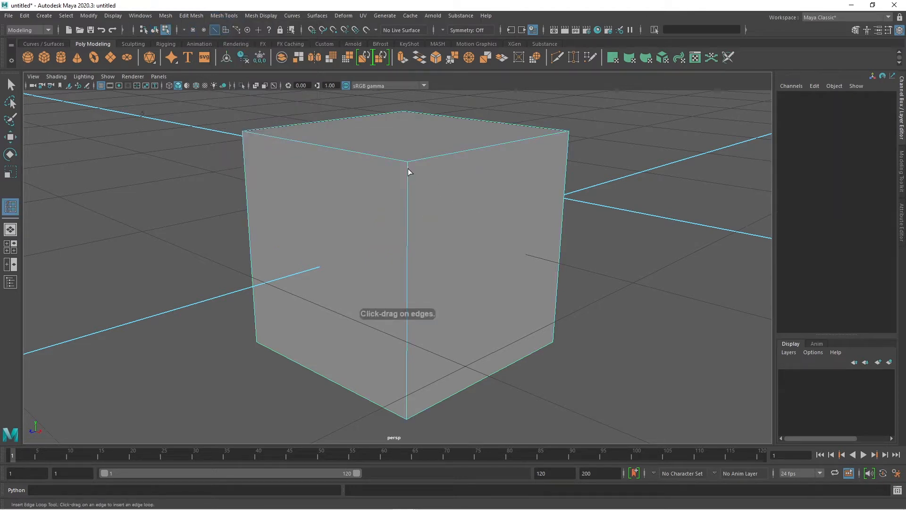
drag(407, 170, 408, 171)
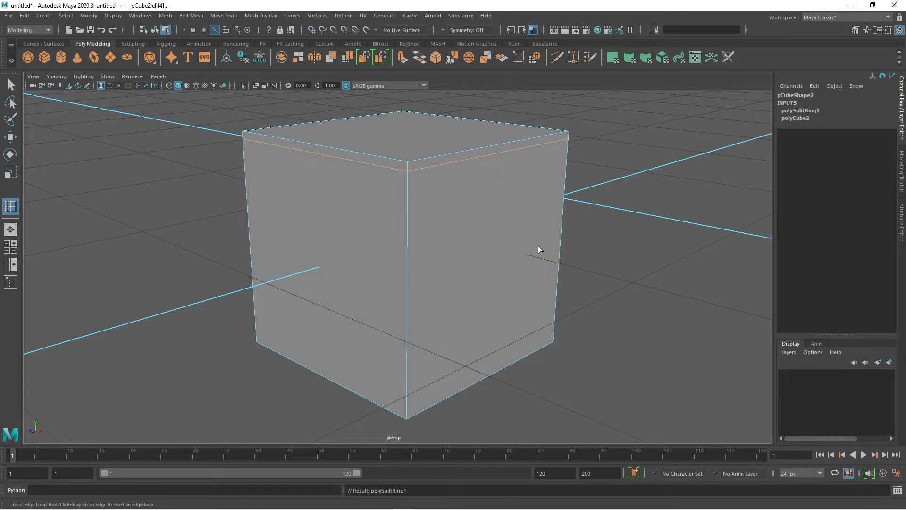
- Insert an edge loop close to each side of the plain cube's front vertical edge
alt+drag(539, 245, 530, 248)
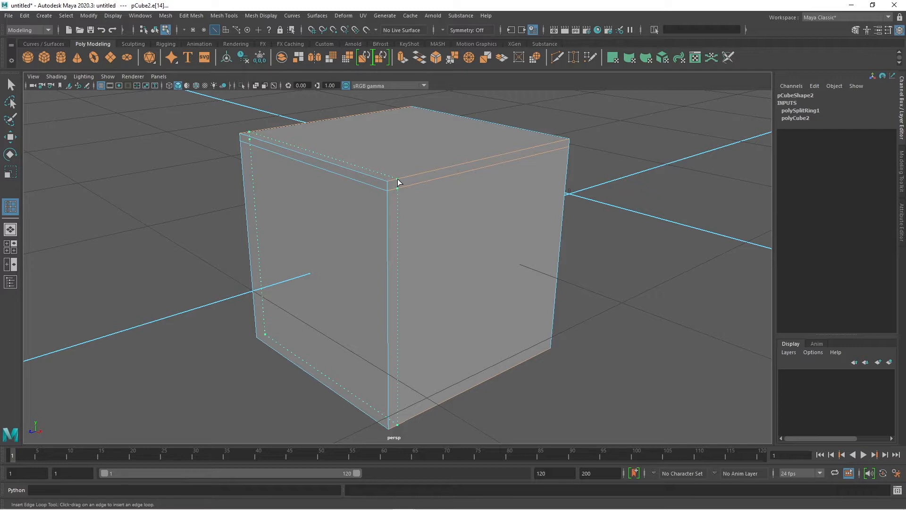
drag(397, 182, 398, 182)
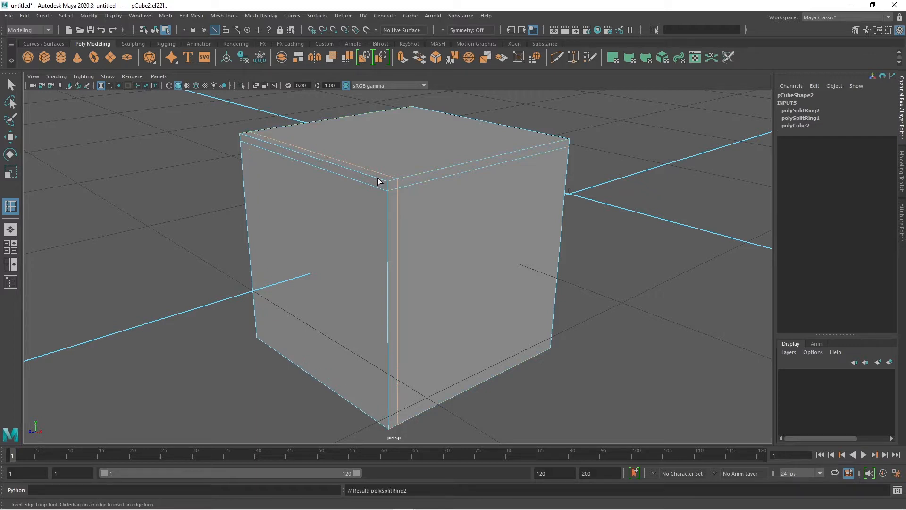
click(378, 182)
- Insert an edge loop close to the plain cube's adjacent vertical edge and another close to its bottom edges
alt+drag(362, 243, 353, 220)
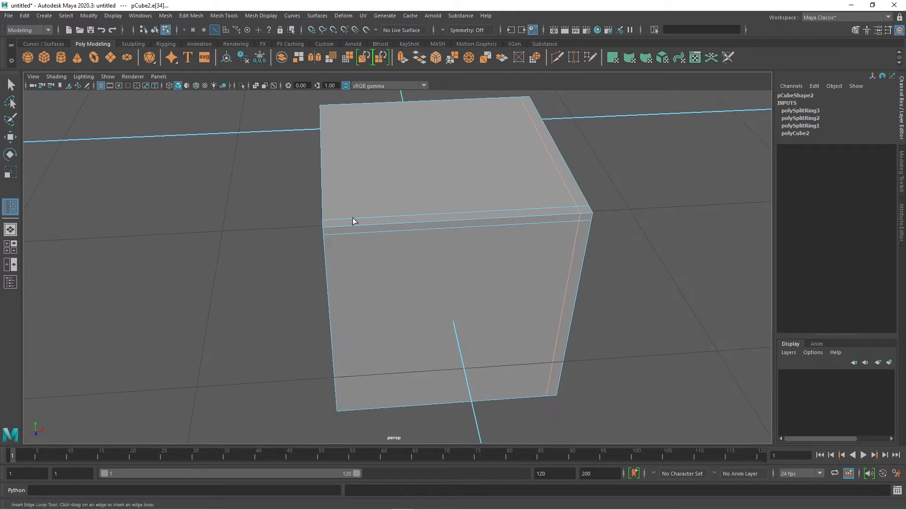
click(333, 227)
alt+drag(329, 256, 424, 262)
alt+drag(493, 267, 440, 322)
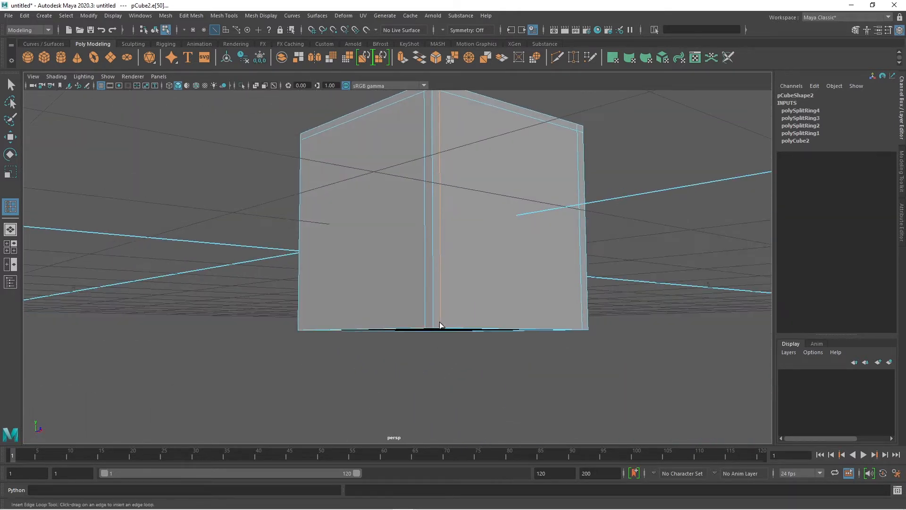
click(435, 319)
alt+drag(548, 341, 456, 301)
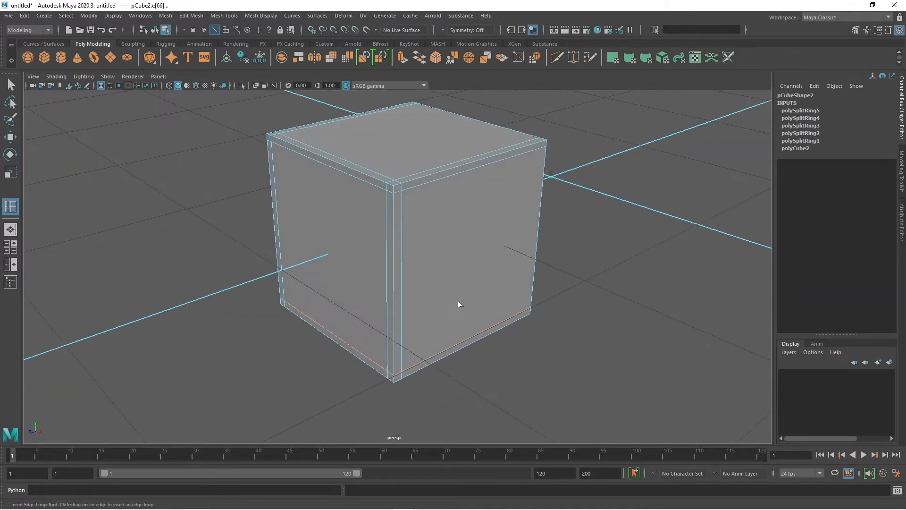
- Check the edge-looped cube in smooth mesh preview, return to object mode, and switch its preview off
key(3)
key(w)
right_drag(478, 165, 524, 150)
click(461, 226)
key(1)
- Insert an edge loop close to the remaining unsupported vertical edge of the edge-looped cube
alt+drag(550, 238, 490, 243)
alt+drag(574, 148, 564, 148)
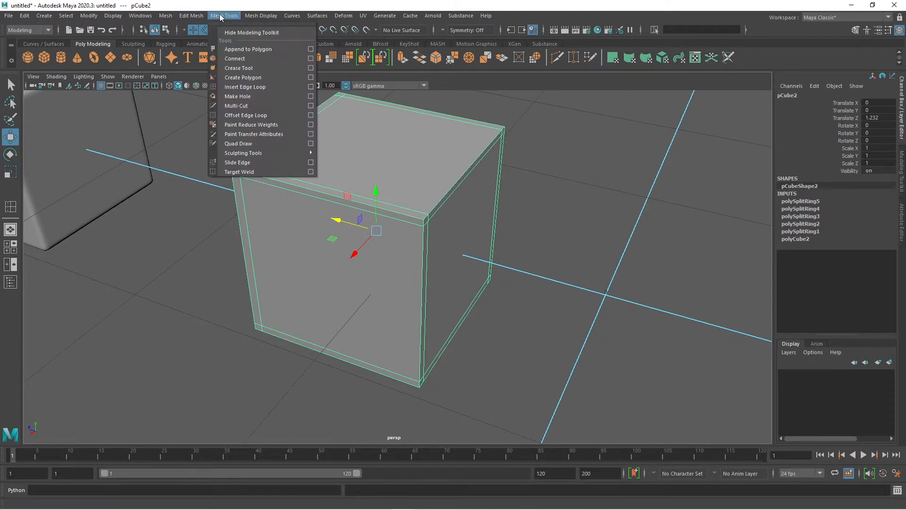
click(224, 16)
click(241, 87)
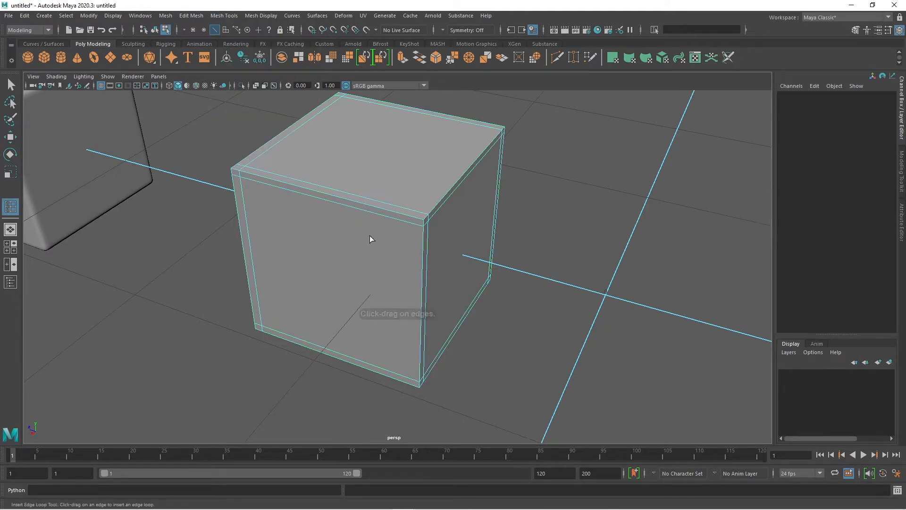
click(414, 218)
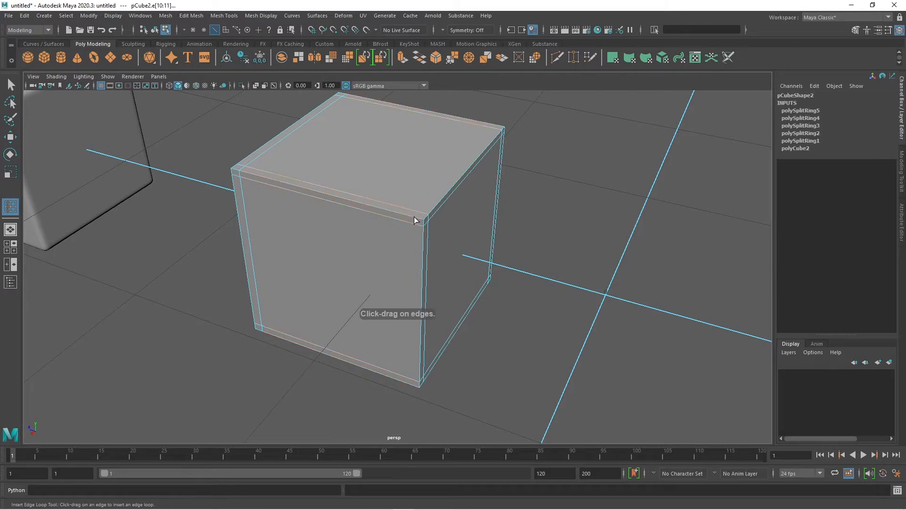
alt+drag(527, 287, 550, 302)
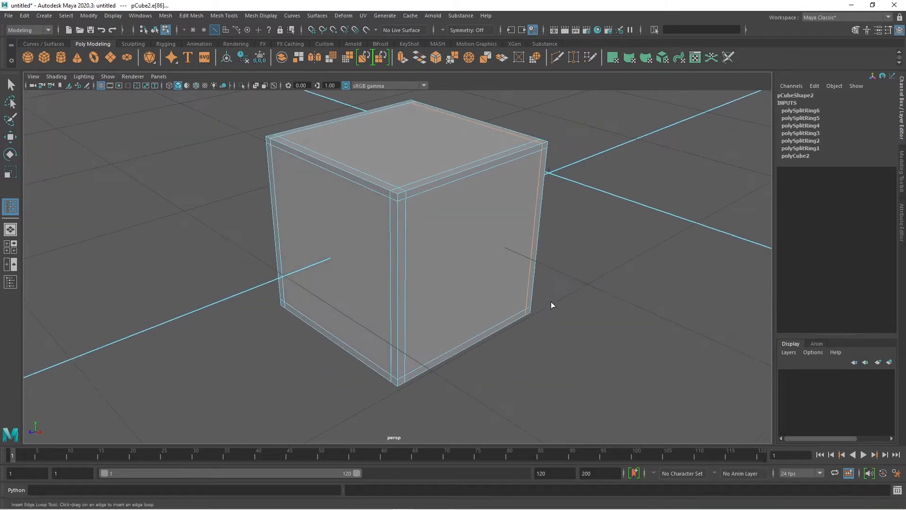
- Turn on smooth mesh preview for the edge-looped cube, return to object mode, and clear the selection
key(3)
key(w)
click(588, 309)
scroll(595, 299, down, 7)
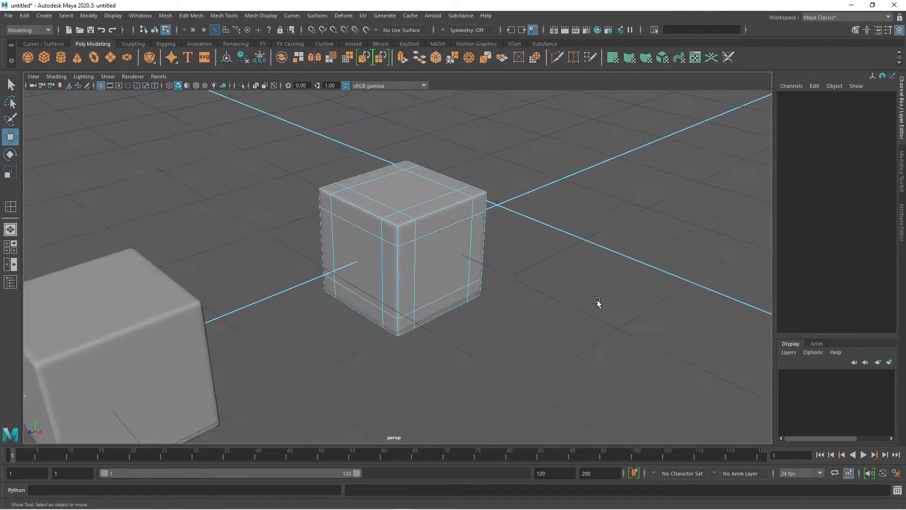
alt+middle_drag(474, 309, 523, 285)
scroll(522, 285, up, 3)
right_drag(506, 225, 539, 196)
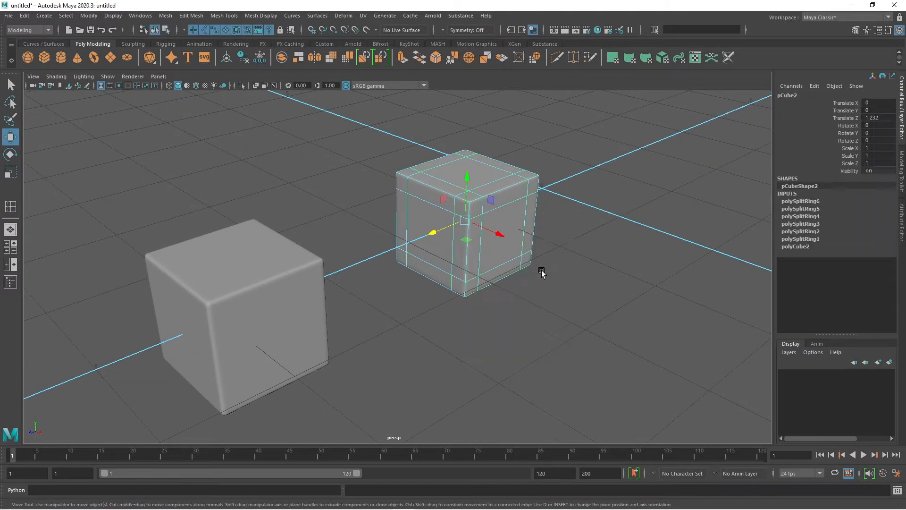
click(542, 274)
- Select both cubes and compare the wireframe density and rounded edges of the subdivided and edge-looped cubes
scroll(511, 322, up, 4)
scroll(509, 324, down, 3)
alt+middle_drag(476, 324, 533, 280)
alt+drag(533, 282, 508, 227)
click(507, 227)
shift+click(273, 221)
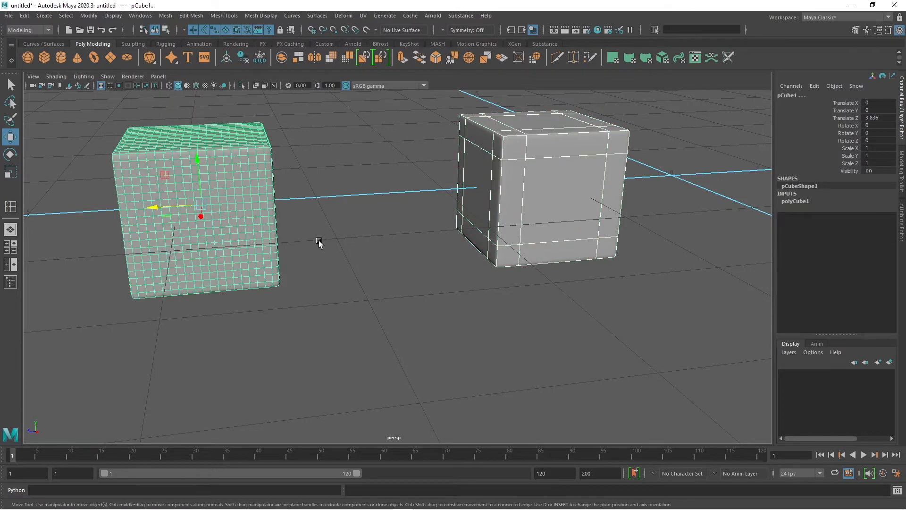
alt+drag(319, 243, 408, 287)
scroll(399, 281, up, 4)
alt+middle_drag(546, 229, 542, 253)
scroll(542, 252, down, 3)
alt+drag(542, 253, 521, 260)
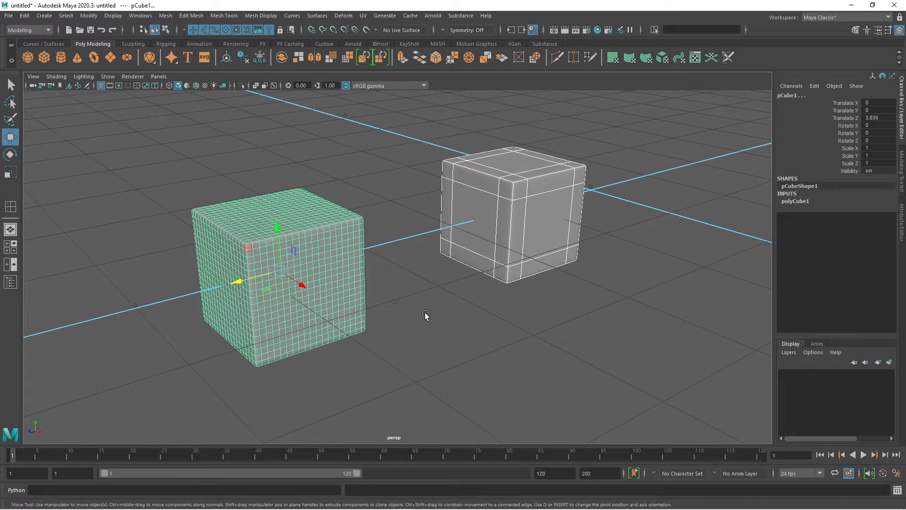
- Select the two cubes alternately to compare the dense subdivisions with the few supporting edge loops
click(447, 314)
click(499, 235)
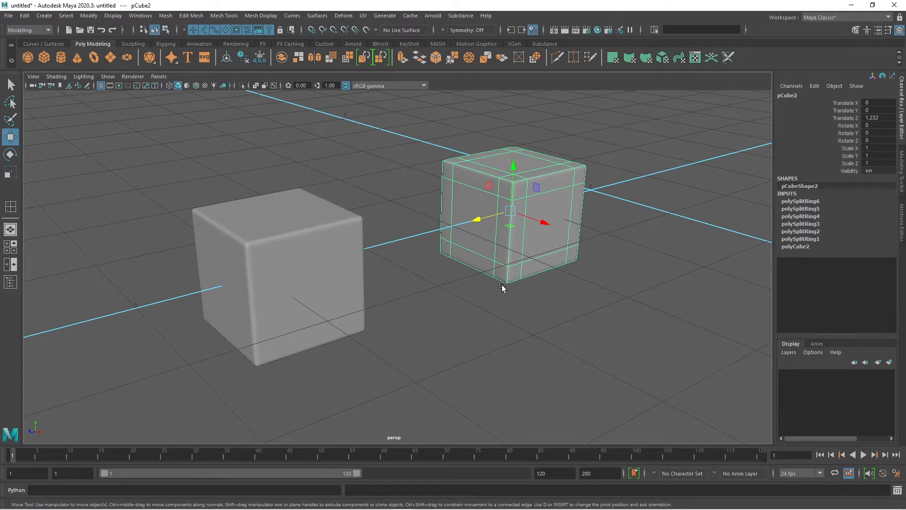
click(678, 285)
click(297, 251)
click(509, 198)
click(268, 249)
click(458, 238)
click(243, 255)
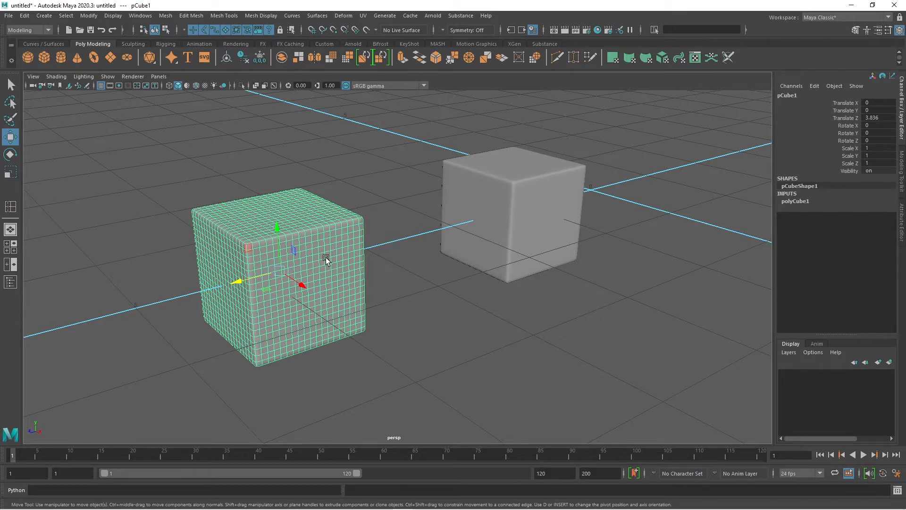
click(516, 217)
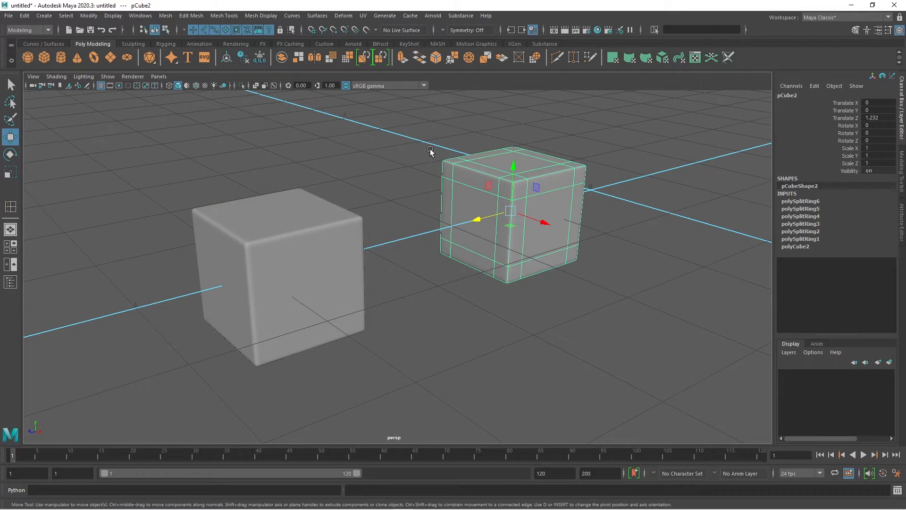
- Switch the edge-looped cube's smooth mesh preview off and back on to compare its unsmoothed and smoothed edges
key(1)
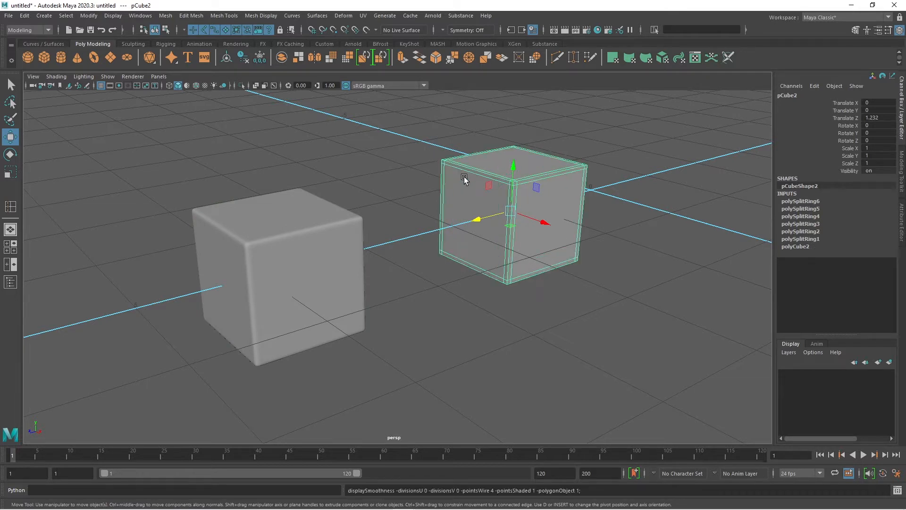
scroll(525, 192, up, 2)
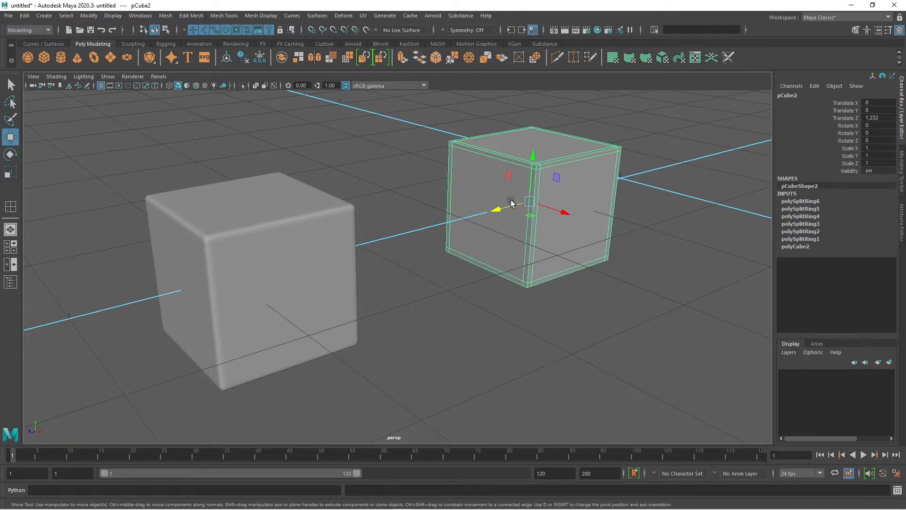
key(3)
click(548, 323)
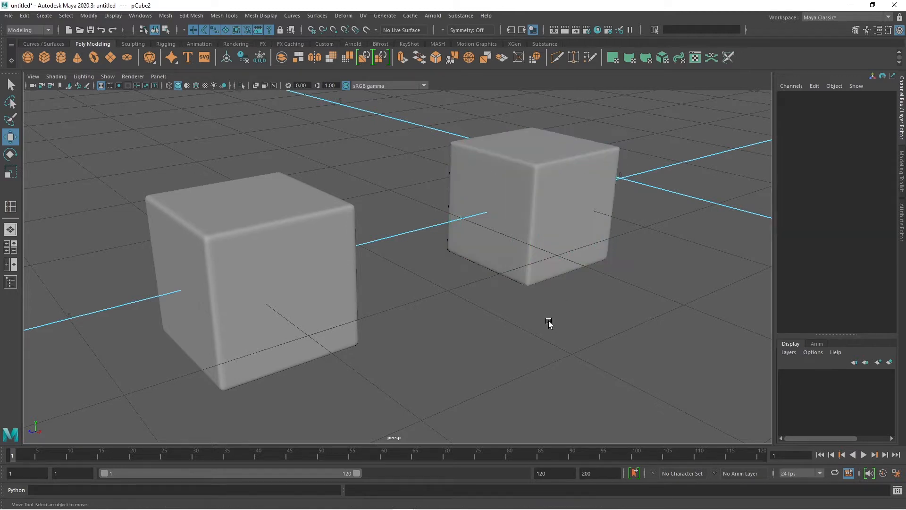
- View both smoothed cubes from farther away and compare their wireframes one at a time
scroll(544, 297, down, 3)
alt+drag(539, 300, 506, 313)
click(310, 236)
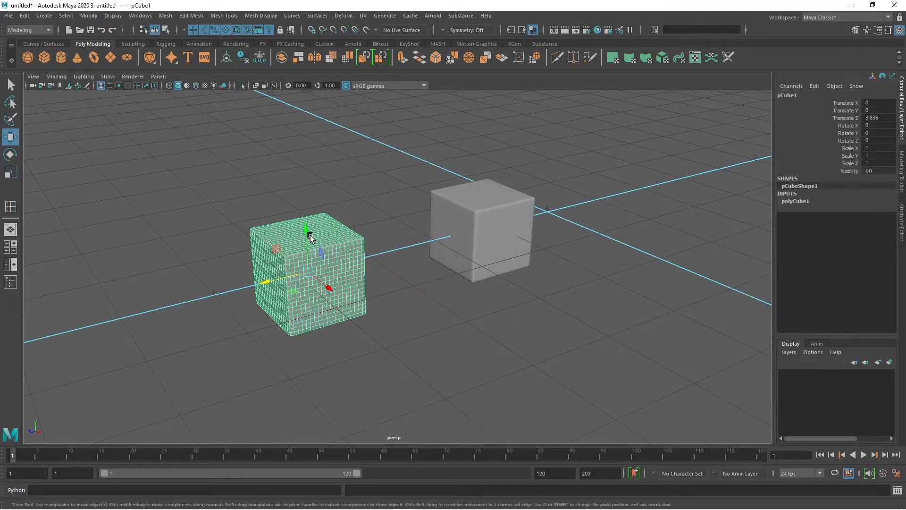
click(492, 225)
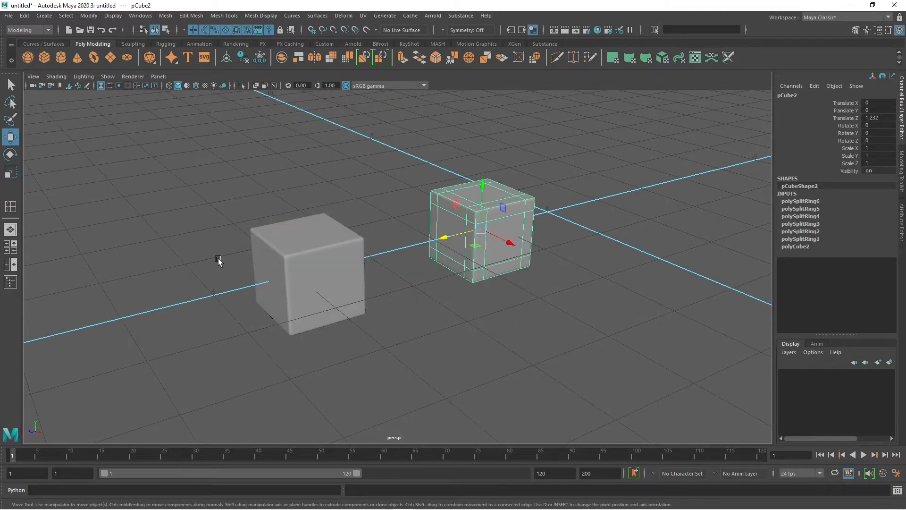
click(502, 307)
click(515, 209)
click(269, 283)
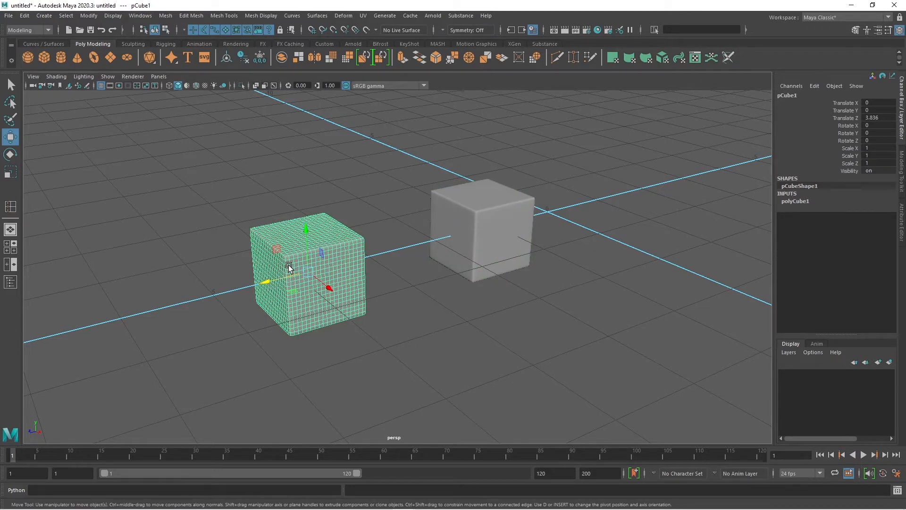
- Examine the subdivided cube's polyCube1 subdivision settings and compare them with the edge-looped cube's polySplitRing inputs
click(792, 202)
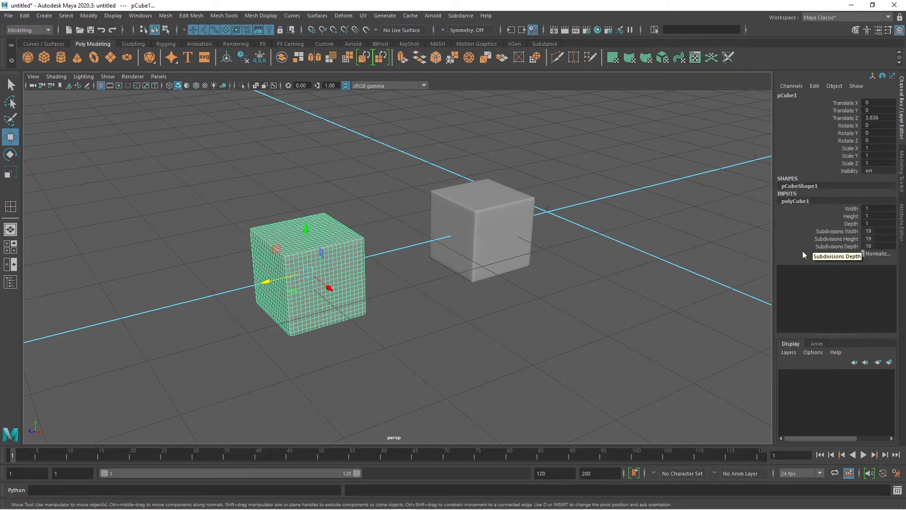
alt+right_drag(290, 268, 299, 287)
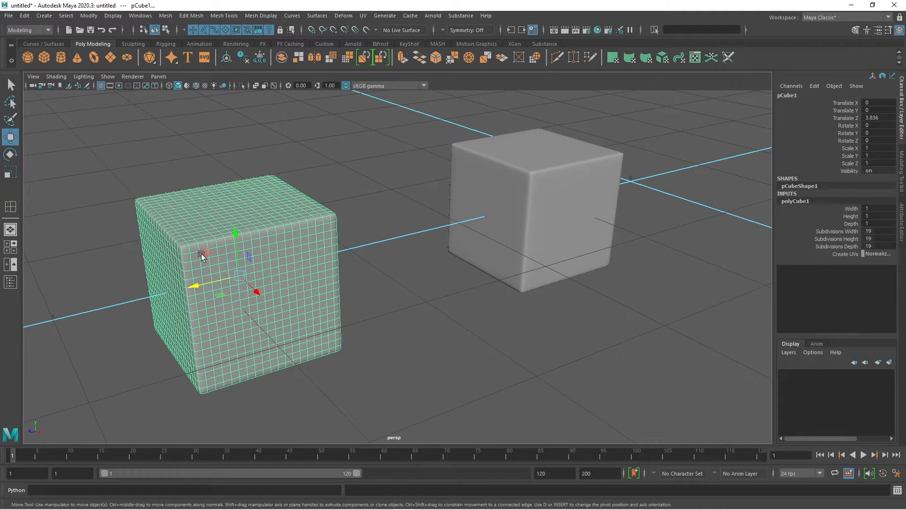
click(499, 201)
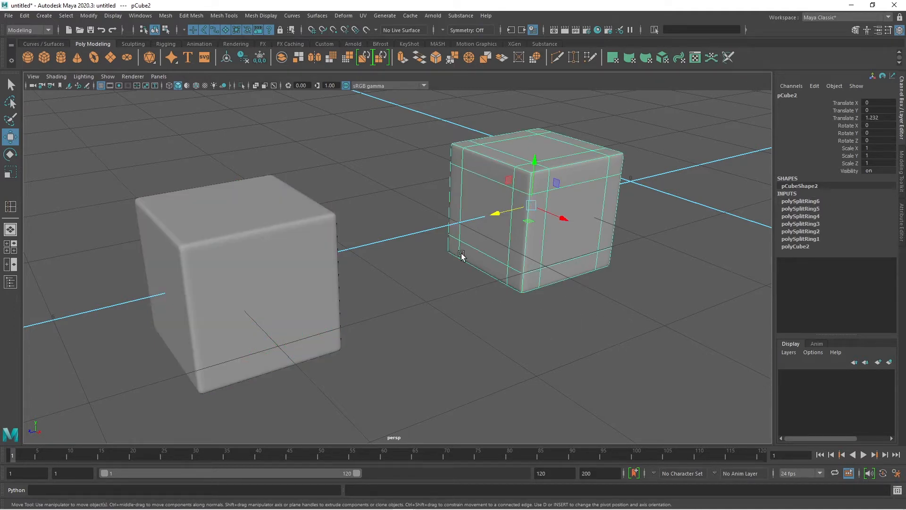
alt+drag(497, 308, 520, 316)
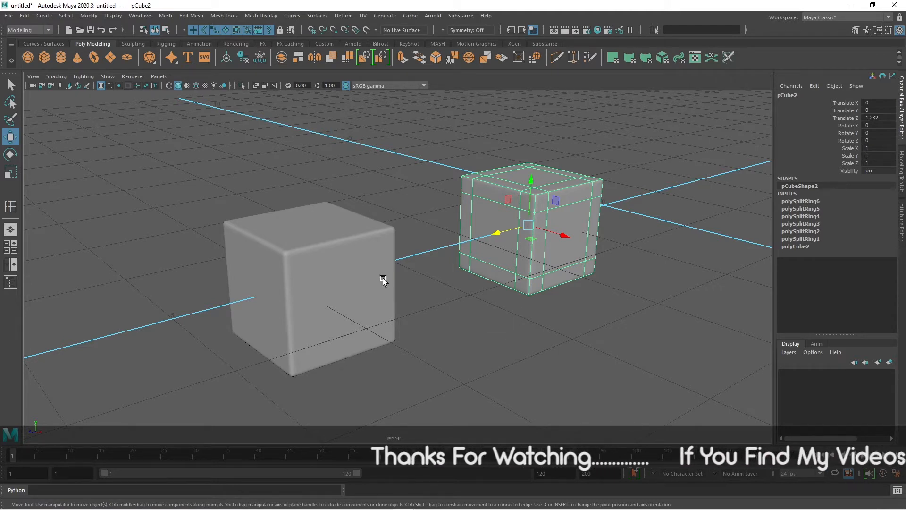
- Start a new scene without saving the current one and create a default polygon cube at the origin
click(68, 31)
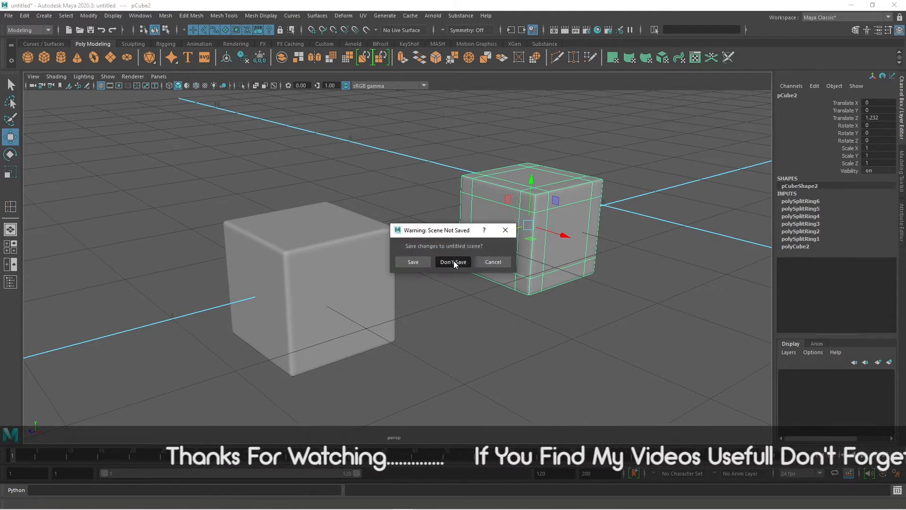
click(454, 261)
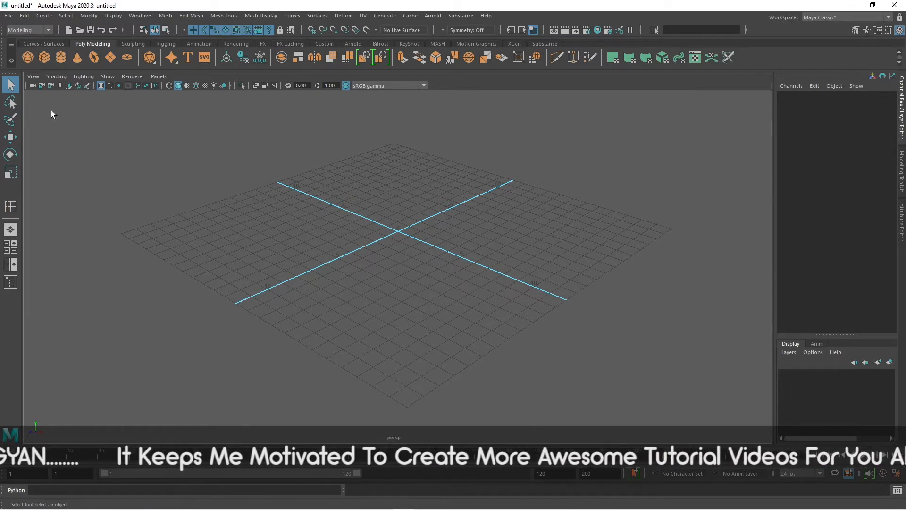
click(43, 61)
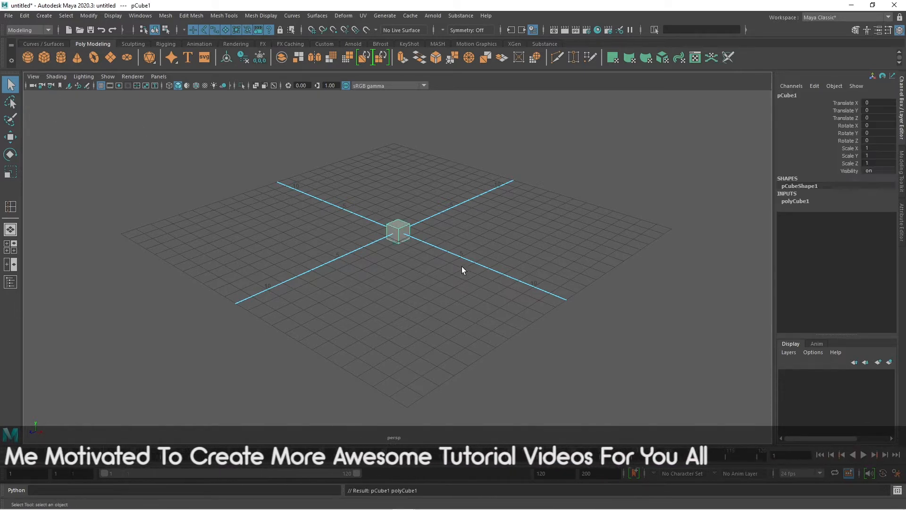
scroll(449, 255, up, 5)
key(f)
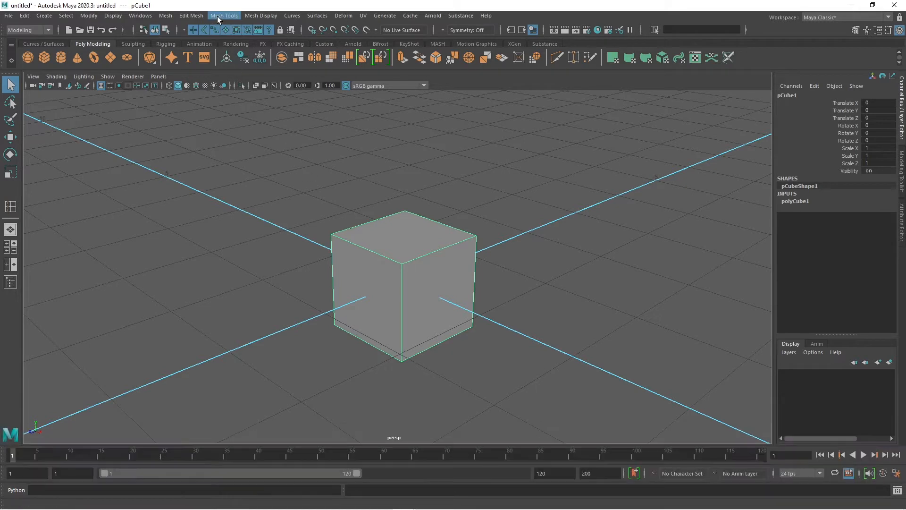
- Detach the Edit Mesh commands as a floating window and place it beside the cube
click(196, 16)
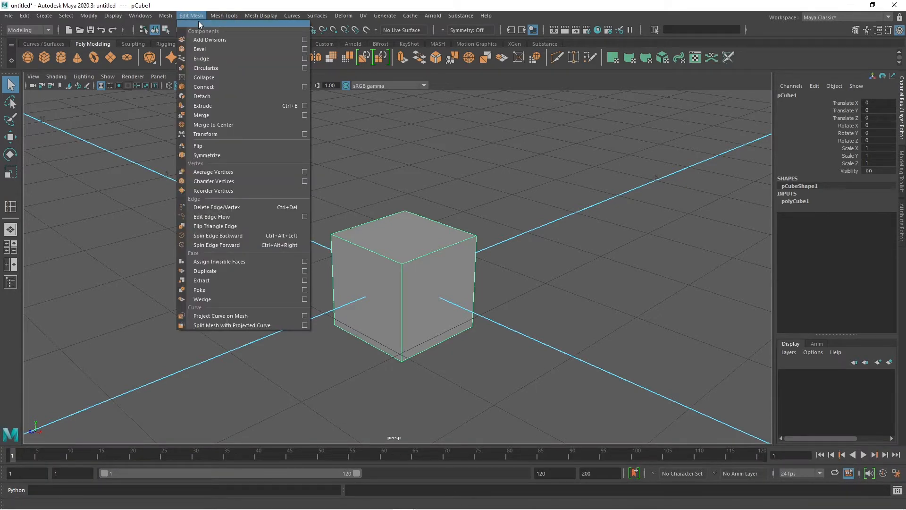
click(219, 24)
drag(267, 60, 658, 96)
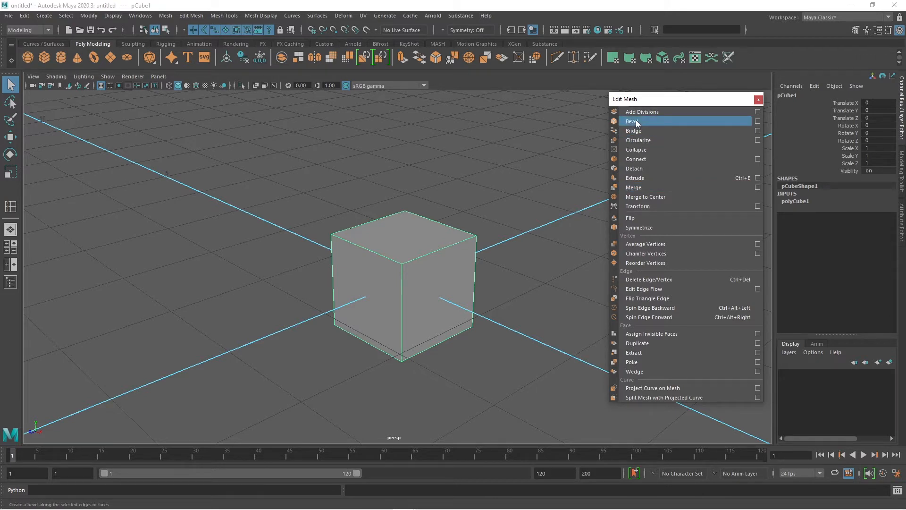
alt+middle_drag(455, 317, 439, 306)
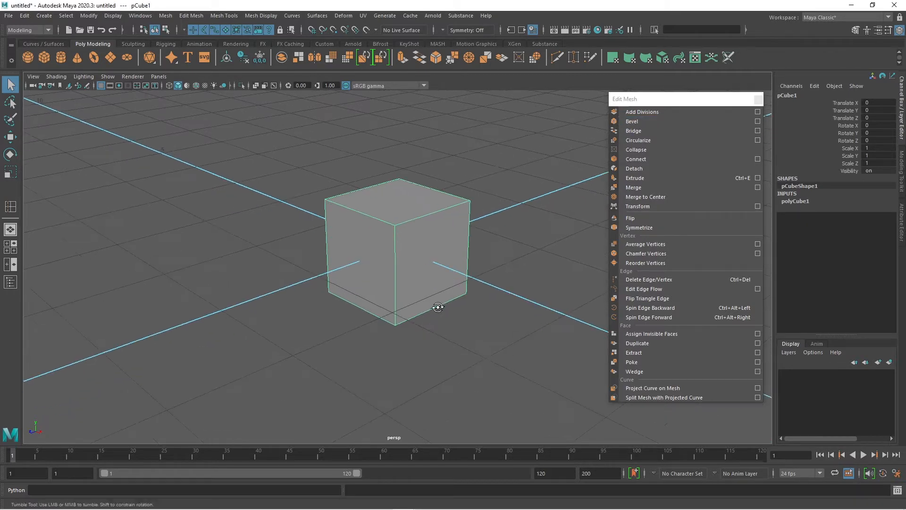
scroll(435, 309, up, 3)
alt+drag(435, 312, 406, 314)
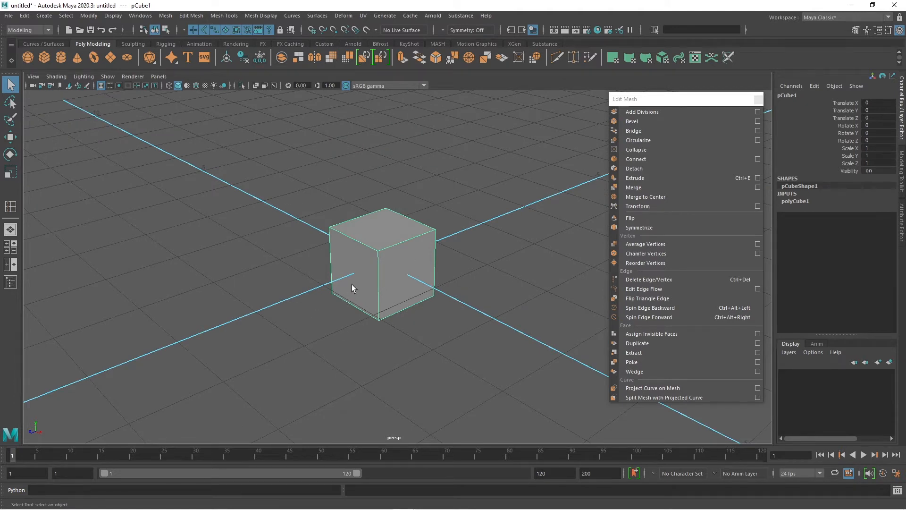
alt+drag(360, 296, 379, 307)
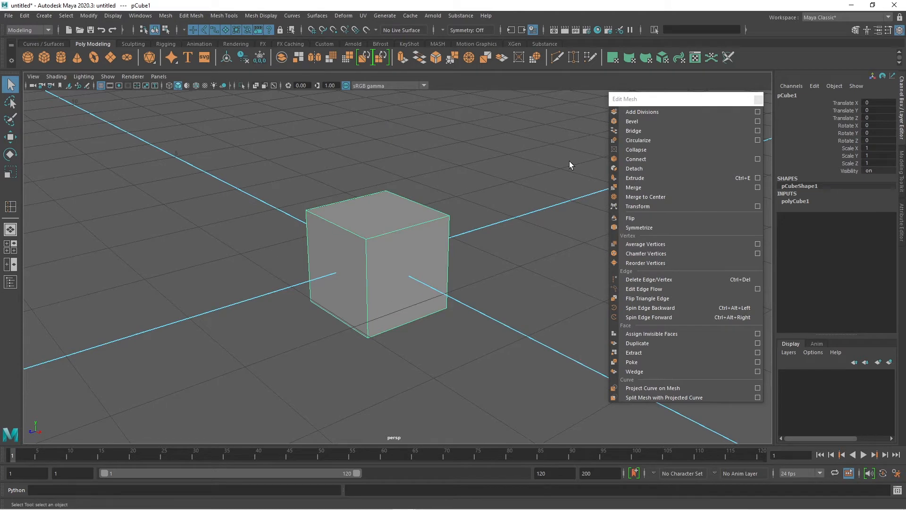
drag(669, 101, 651, 98)
- Set the polyCube1 height to 0.07 to flatten the cube into a thin slab
click(791, 201)
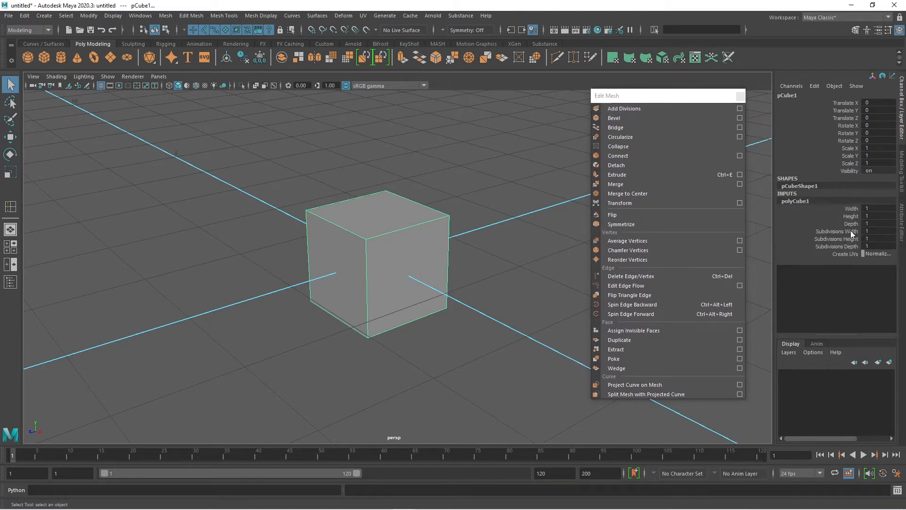
click(850, 216)
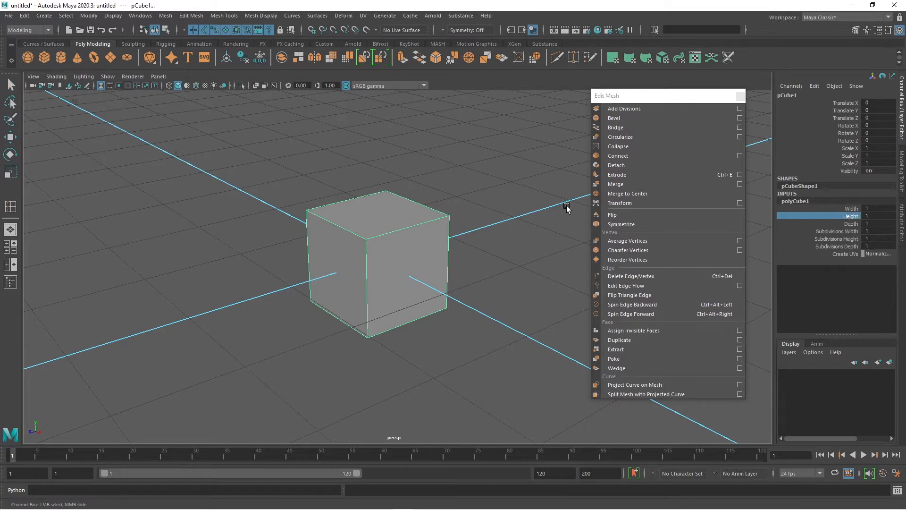
middle_drag(567, 204, 523, 228)
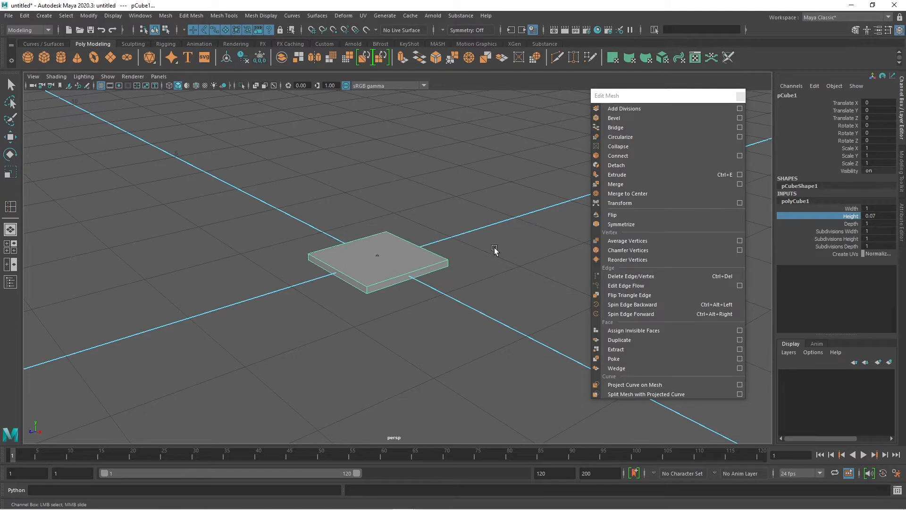
- Raise the slab above the grid to a Translate Y of about 0.927
key(w)
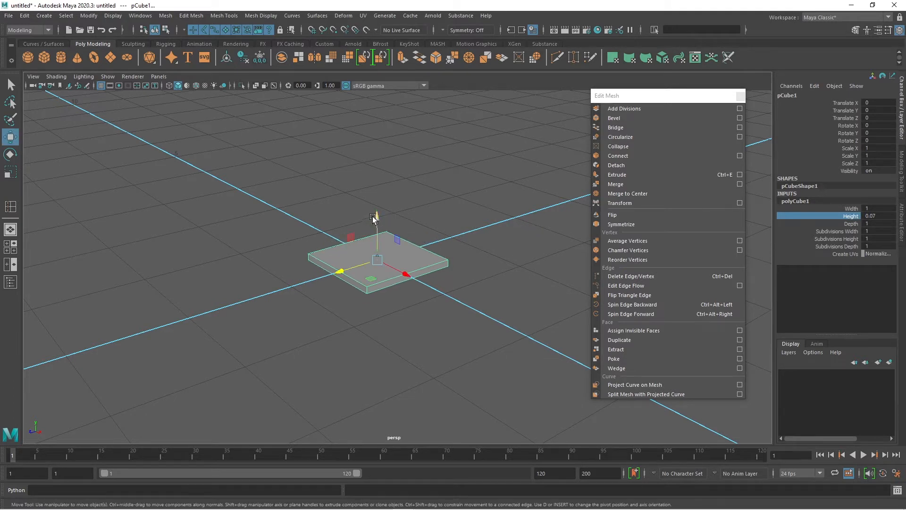
drag(376, 210, 394, 124)
alt+drag(456, 252, 461, 285)
scroll(461, 285, up, 3)
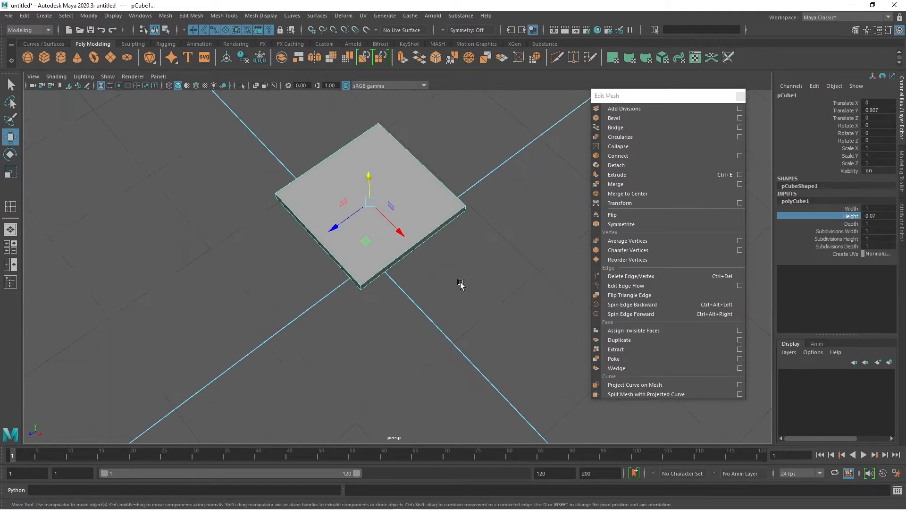
alt+middle_drag(461, 285, 462, 312)
mouse_move(462, 311)
alt+mouse_down()
mouse_move(456, 288)
mouse_move(460, 312)
alt+mouse_up()
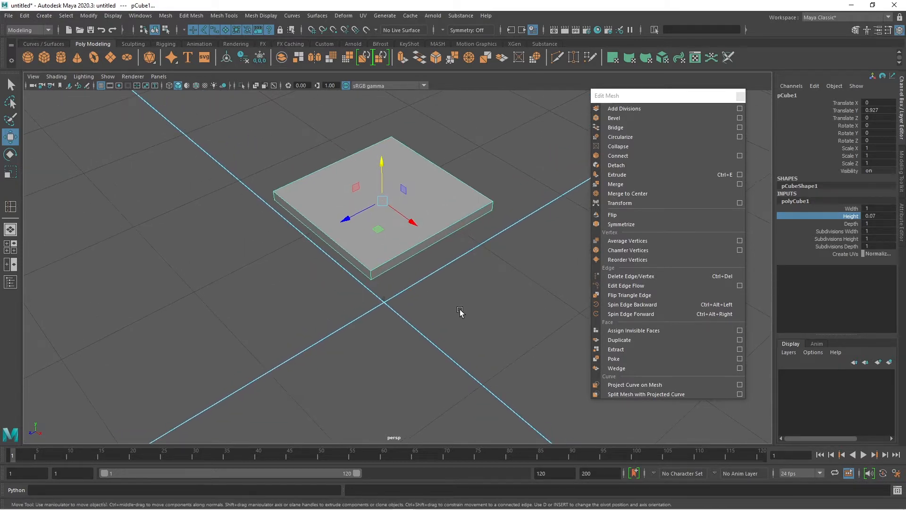
- Detach the Mesh Tools commands as a floating window and arrange it next to the Edit Mesh window
click(223, 15)
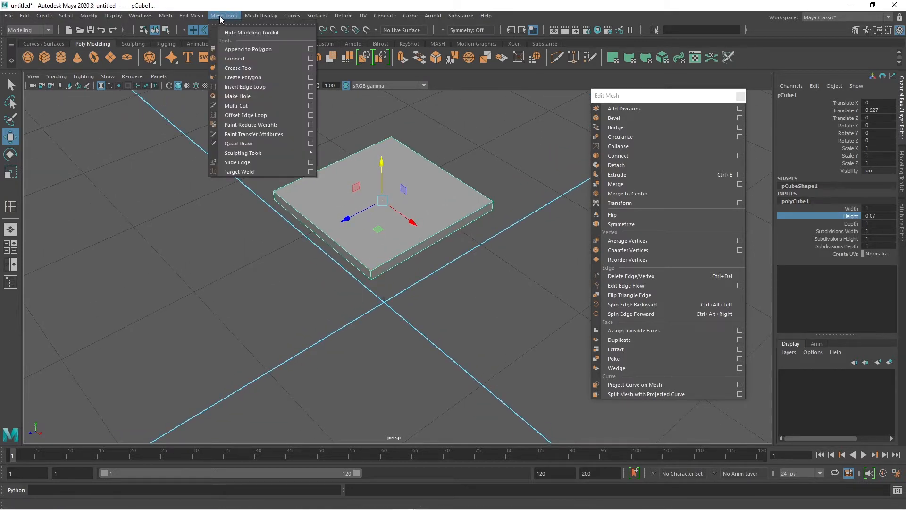
click(252, 21)
drag(252, 20, 782, 113)
drag(638, 100, 574, 105)
drag(779, 109, 729, 101)
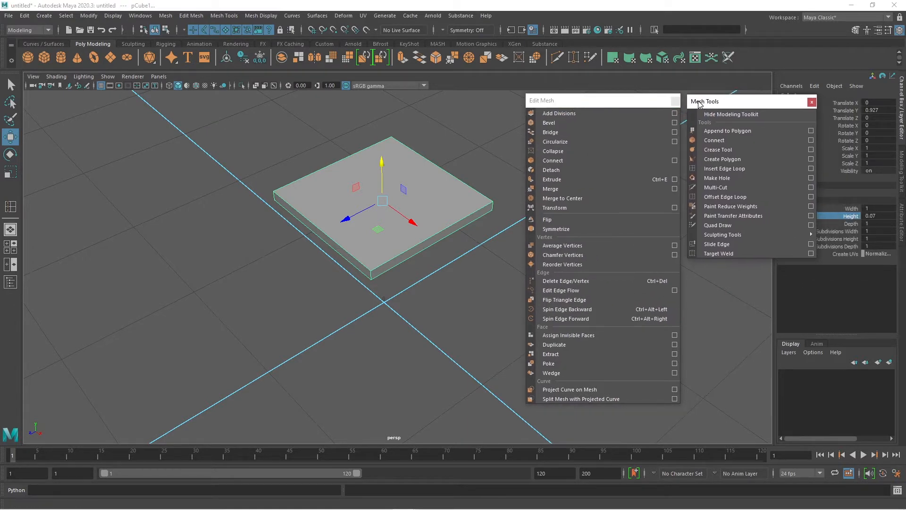
- Insert four edge loops, one near each side of the slab, to form small square faces at its corners
click(716, 169)
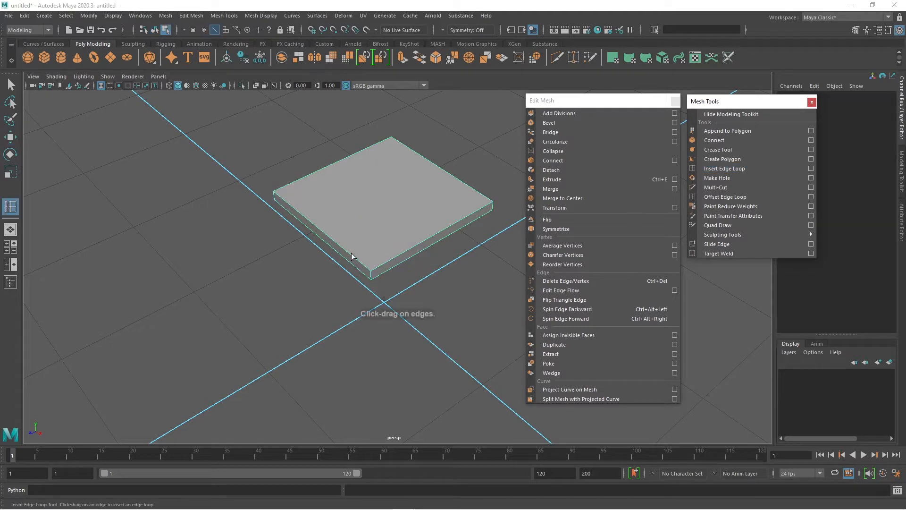
drag(350, 254, 378, 239)
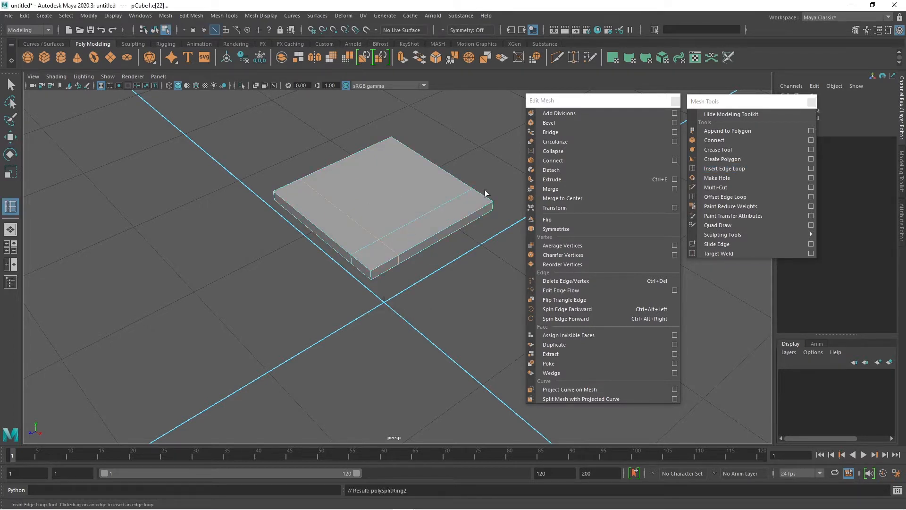
drag(452, 201, 452, 200)
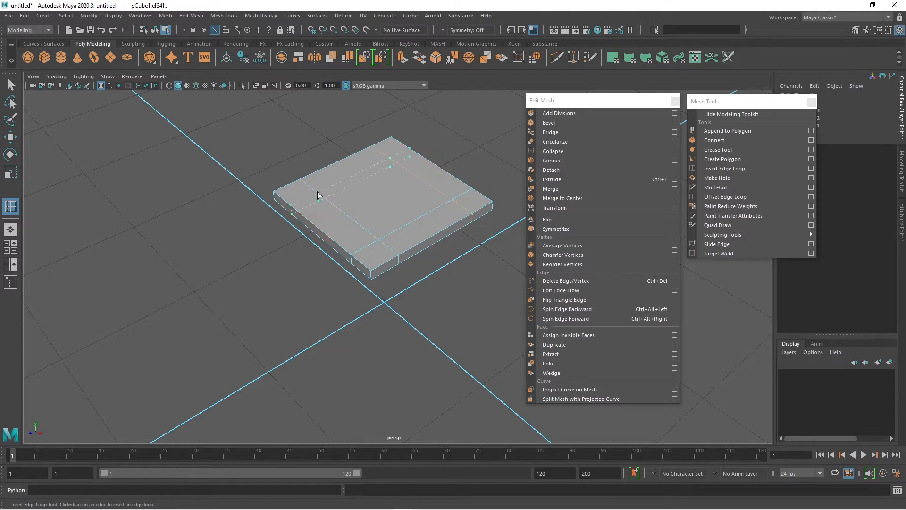
drag(317, 192, 316, 194)
alt+drag(461, 298, 367, 335)
key(w)
click(424, 338)
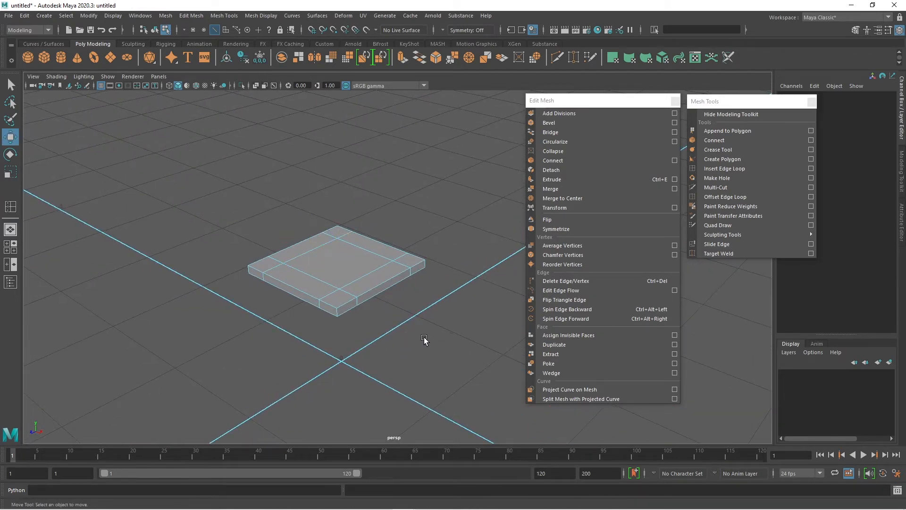
- Switch to face selection and select the four corner faces on the slab's underside
alt+drag(424, 337, 379, 343)
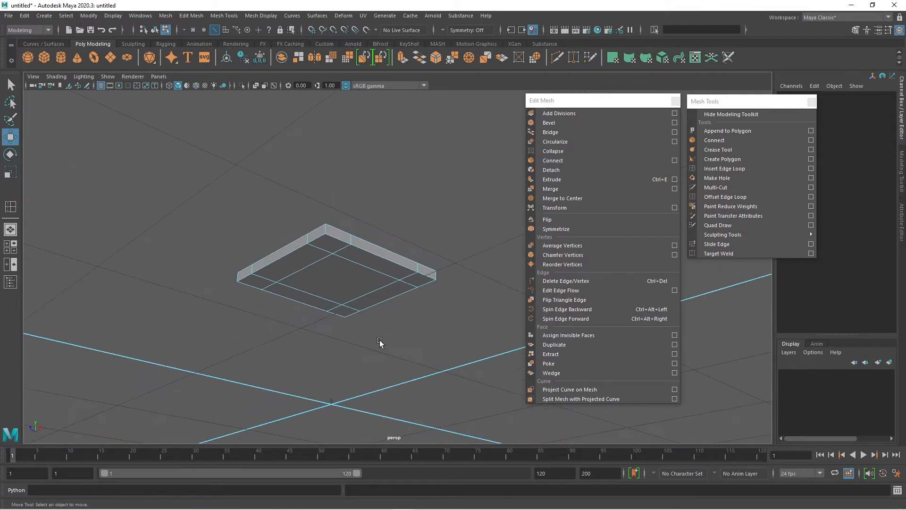
right_click(335, 242)
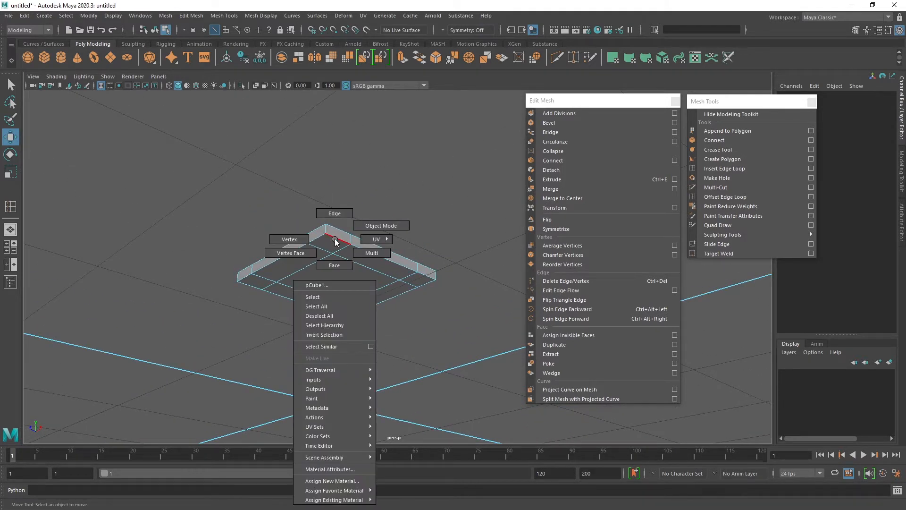
click(335, 268)
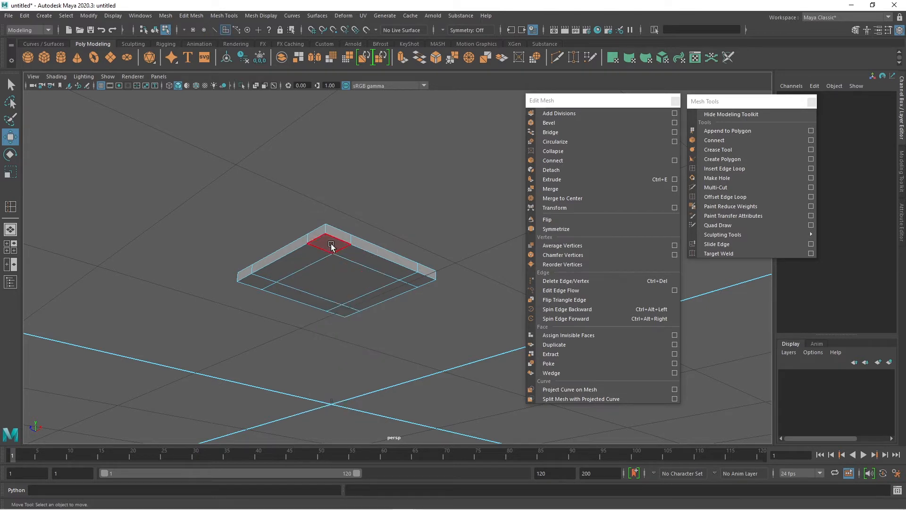
click(331, 245)
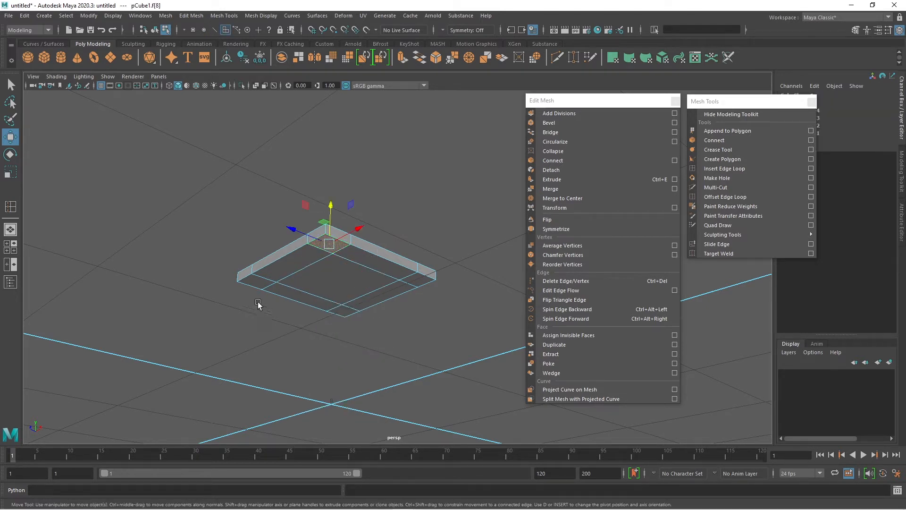
shift+click(257, 283)
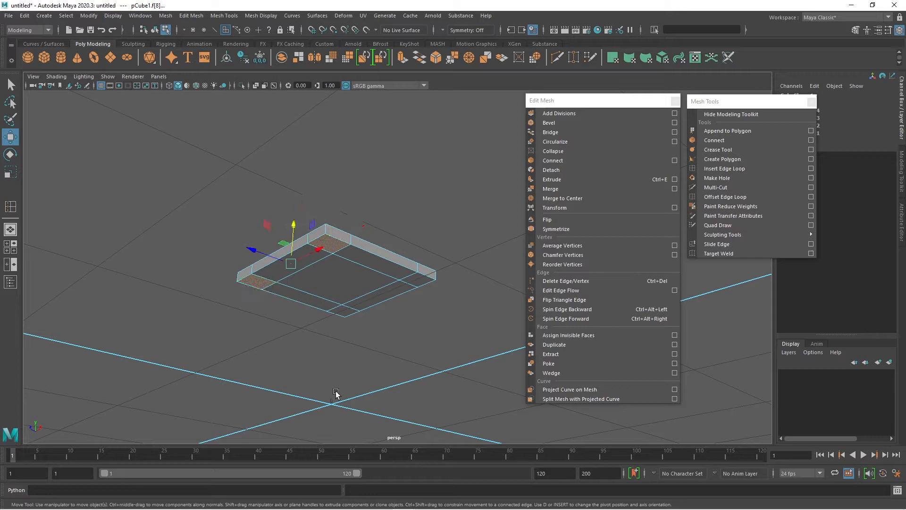
shift+click(346, 314)
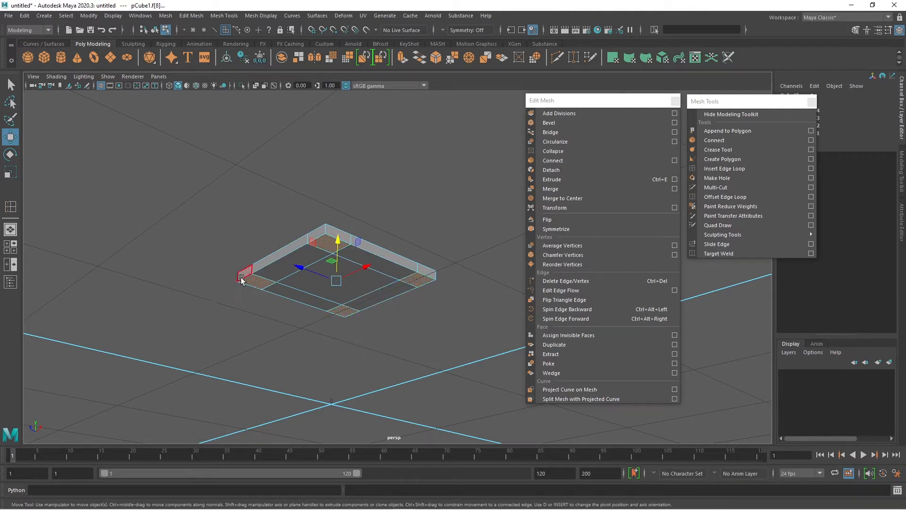
alt+drag(288, 314, 296, 311)
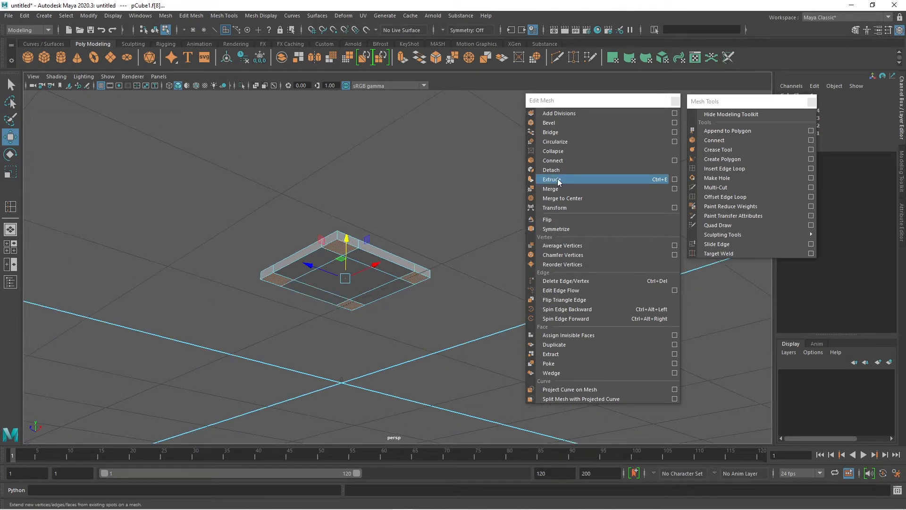
- Reset the Extrude Face options to their defaults and apply Extrude to the four selected corner faces
click(674, 179)
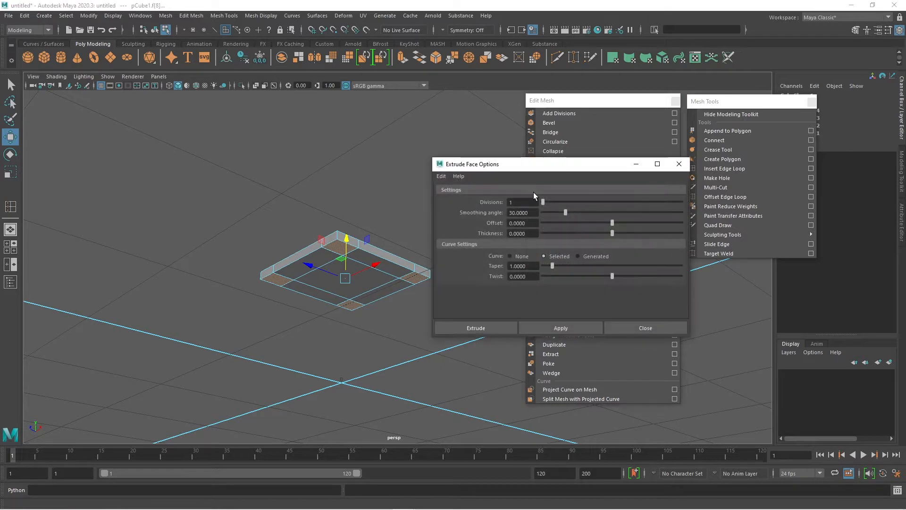
click(445, 176)
click(451, 197)
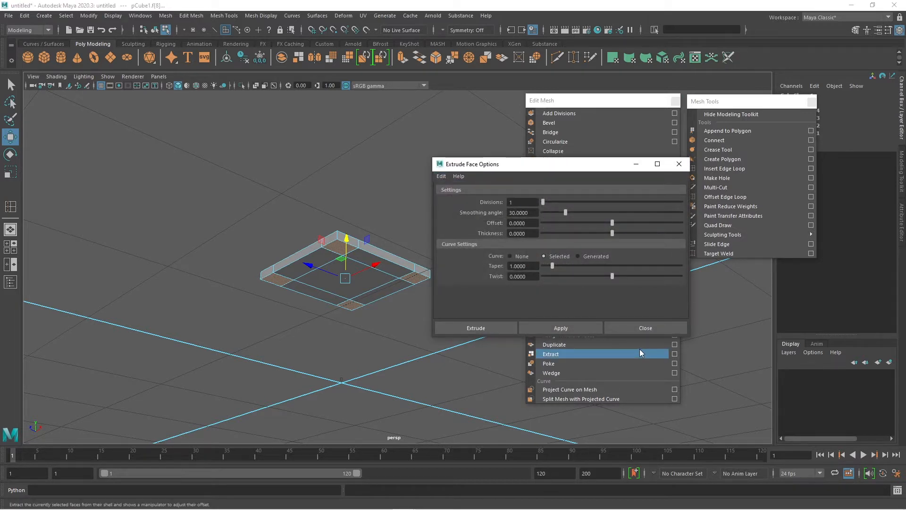
click(548, 326)
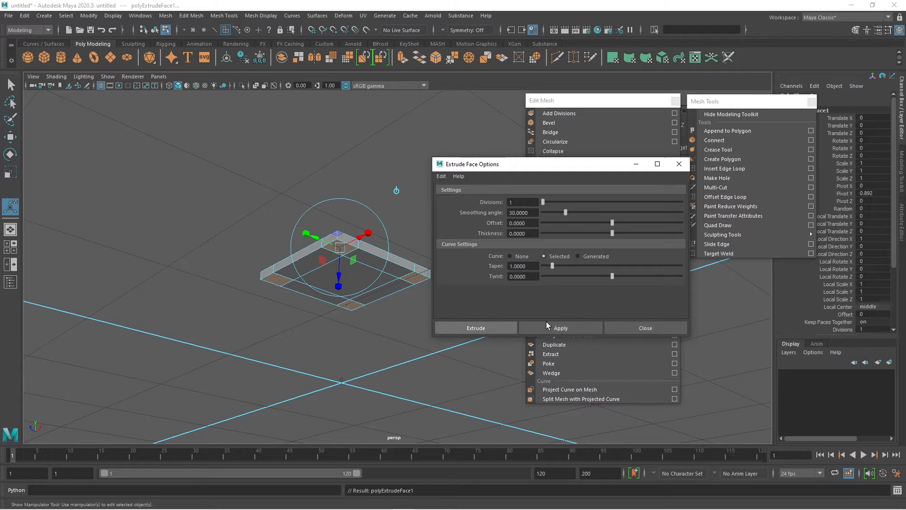
click(641, 326)
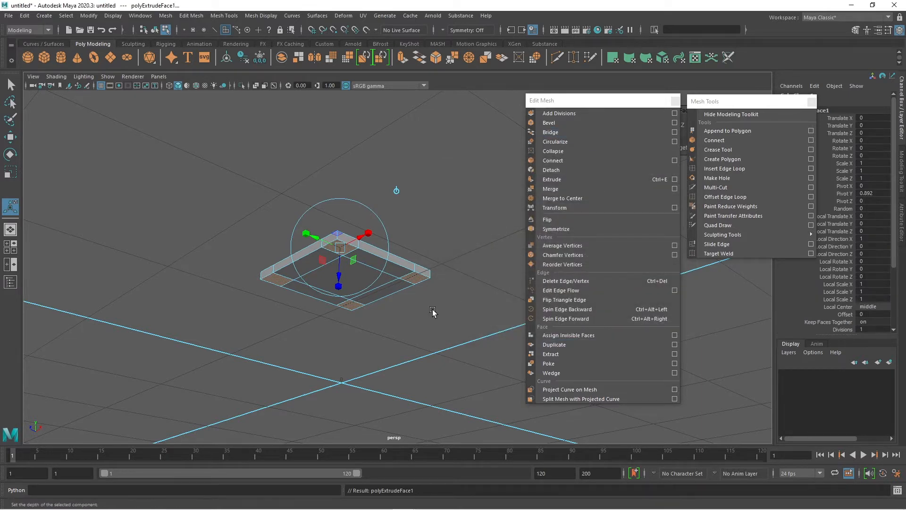
- Move the Mesh Tools window and the polyExtrudeFace1 settings apart so the extrusion values are unobstructed
drag(776, 106, 824, 243)
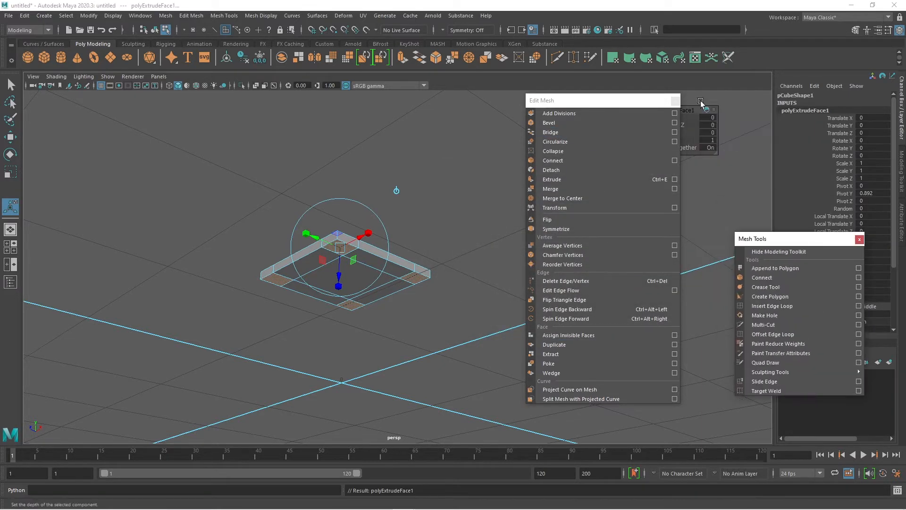
drag(690, 114, 255, 138)
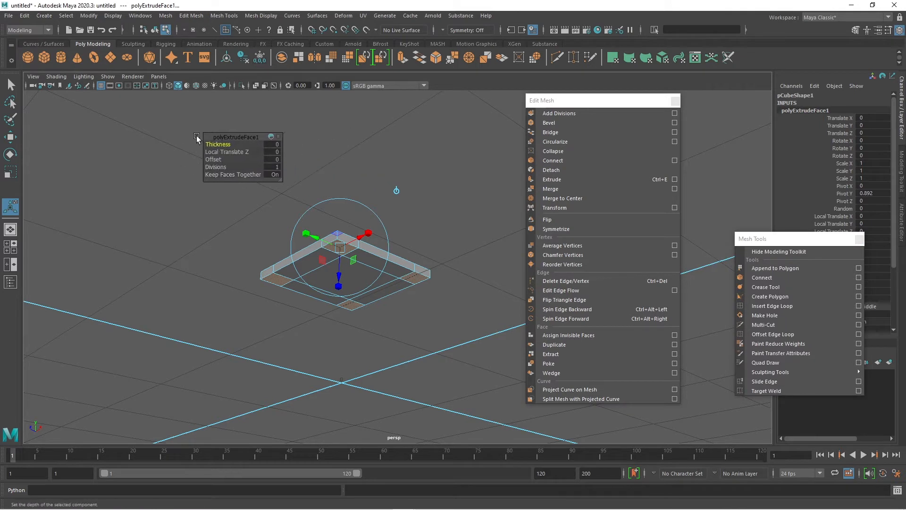
scroll(257, 249, up, 3)
alt+middle_drag(357, 336, 419, 352)
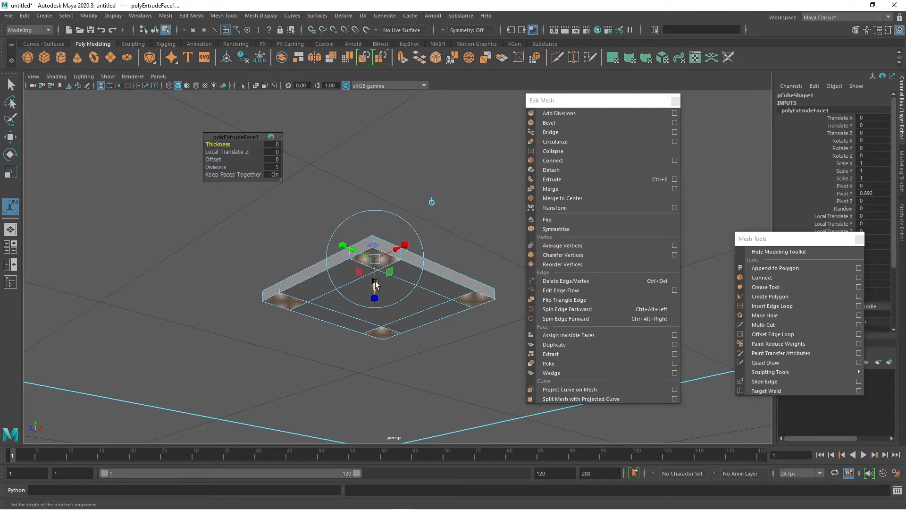
- Try to pull the four extruded corner faces straight down about 0.768 into legs
drag(375, 283, 399, 391)
scroll(377, 360, down, 3)
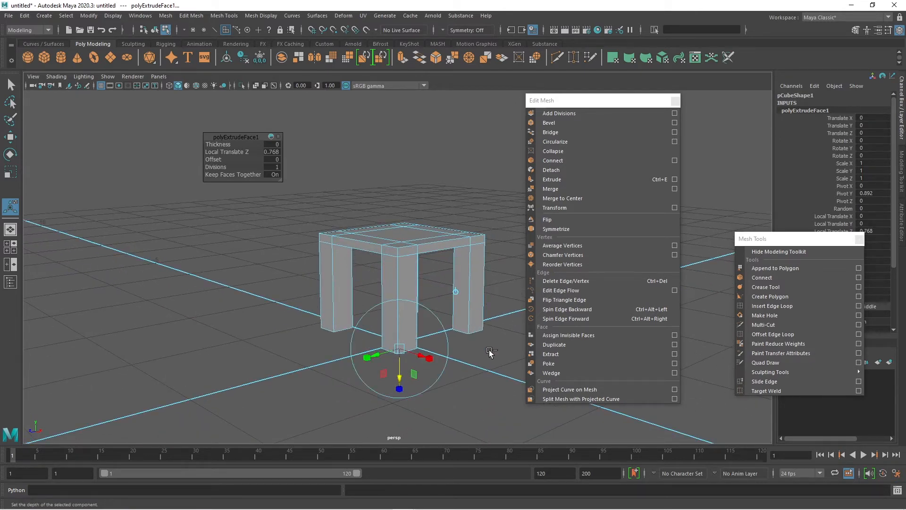
key(ctrl+z)
key(ctrl+z)
- Set the corner-face extrusion's Offset to 0.02 and its Divisions to 2
alt+drag(489, 353, 471, 321)
scroll(470, 323, up, 3)
alt+middle_drag(469, 324, 473, 341)
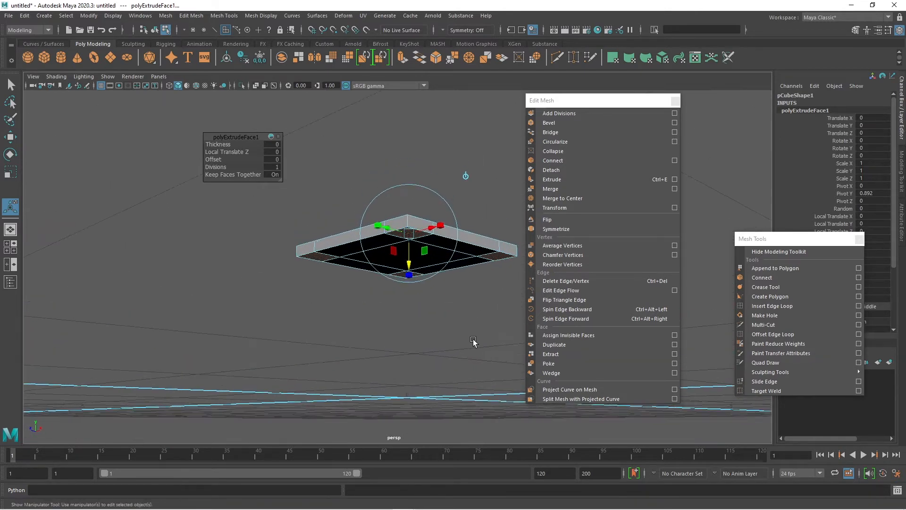
alt+drag(473, 340, 455, 323)
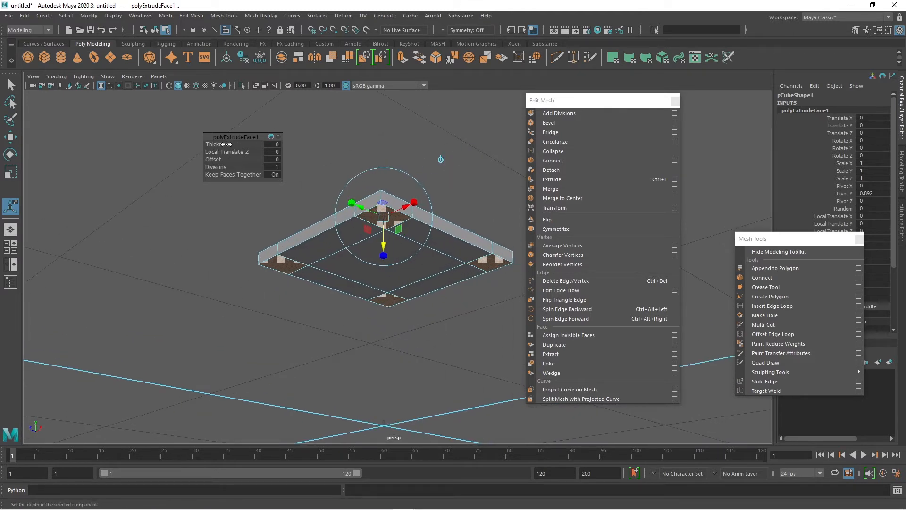
mouse_move(227, 145)
mouse_down()
mouse_move(237, 161)
mouse_move(220, 161)
mouse_up()
key(ctrl+z)
key(ctrl+z)
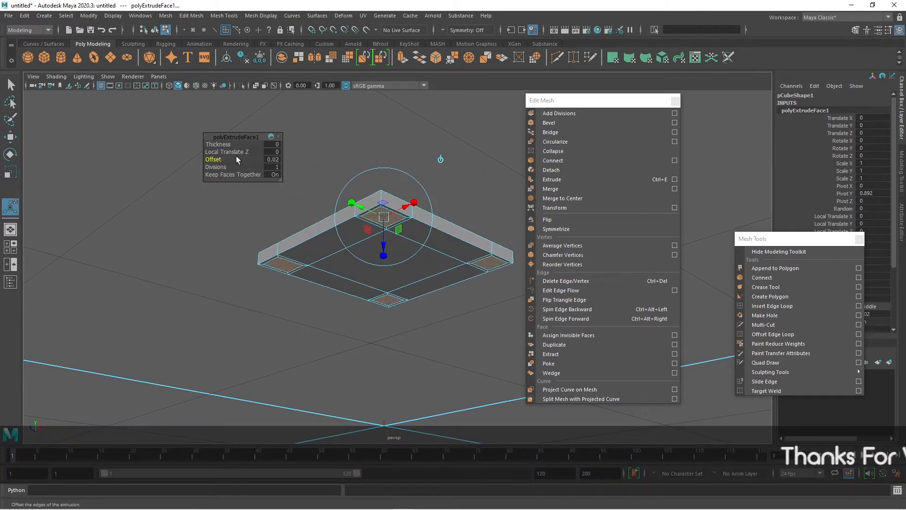
click(216, 167)
drag(216, 167, 220, 167)
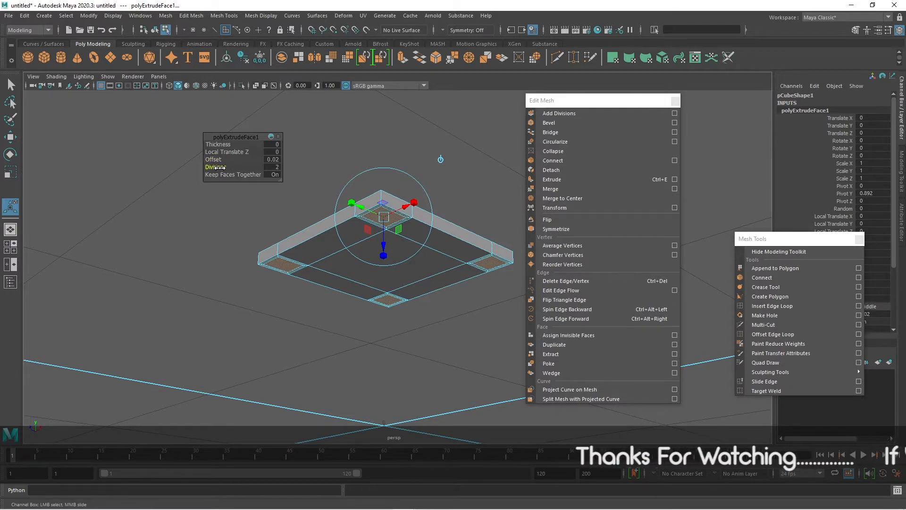
- Set the corner-face extrusion's Thickness to 0.06 to form tapered leg tops
scroll(377, 189, up, 5)
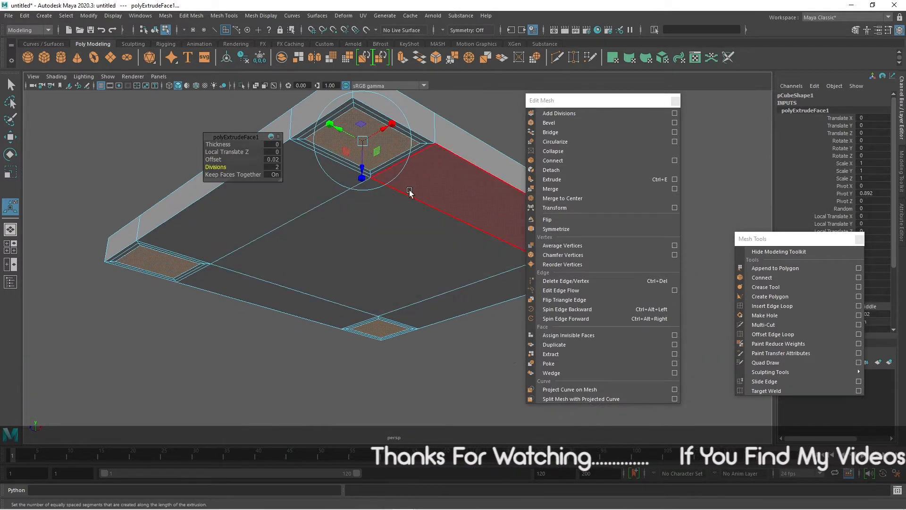
scroll(283, 184, down, 2)
scroll(245, 184, down, 3)
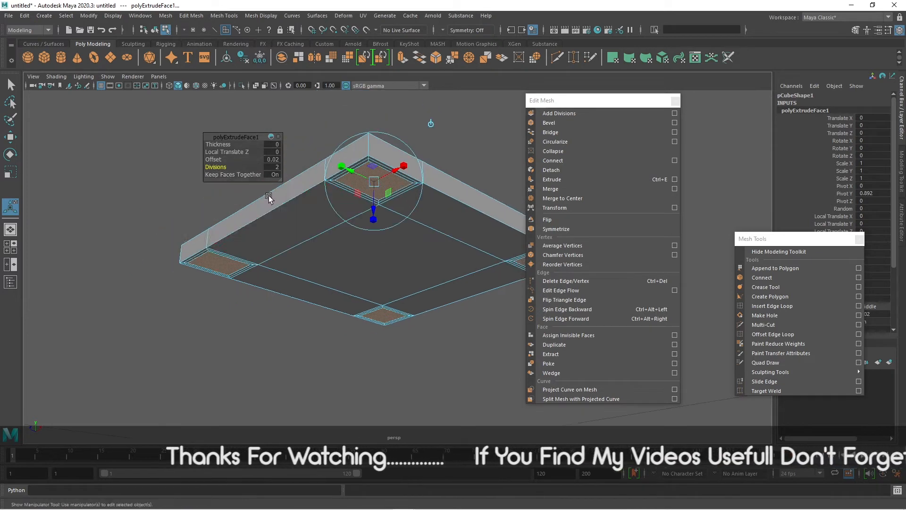
alt+drag(268, 196, 344, 236)
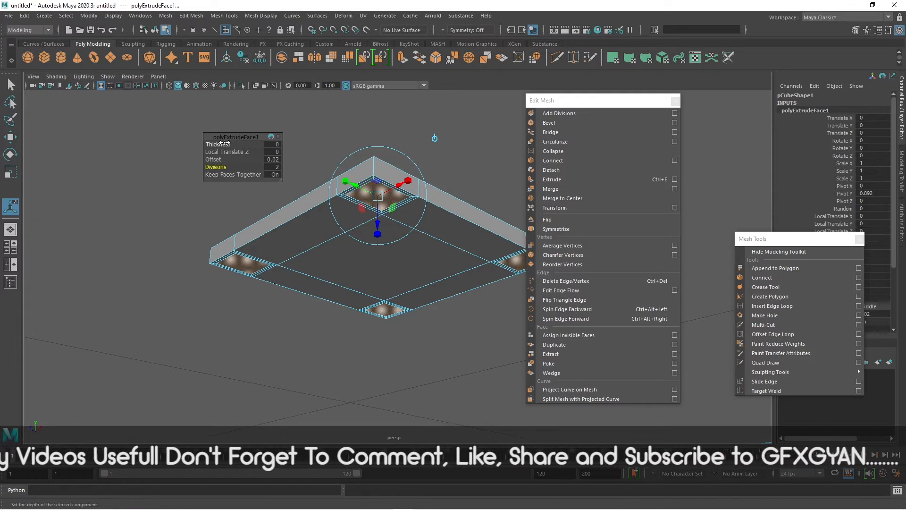
drag(226, 143, 229, 143)
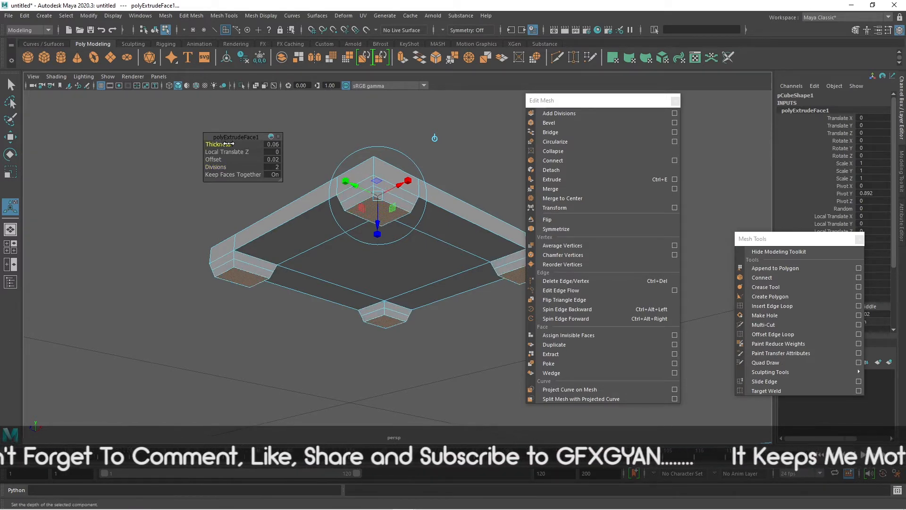
alt+drag(453, 276, 448, 297)
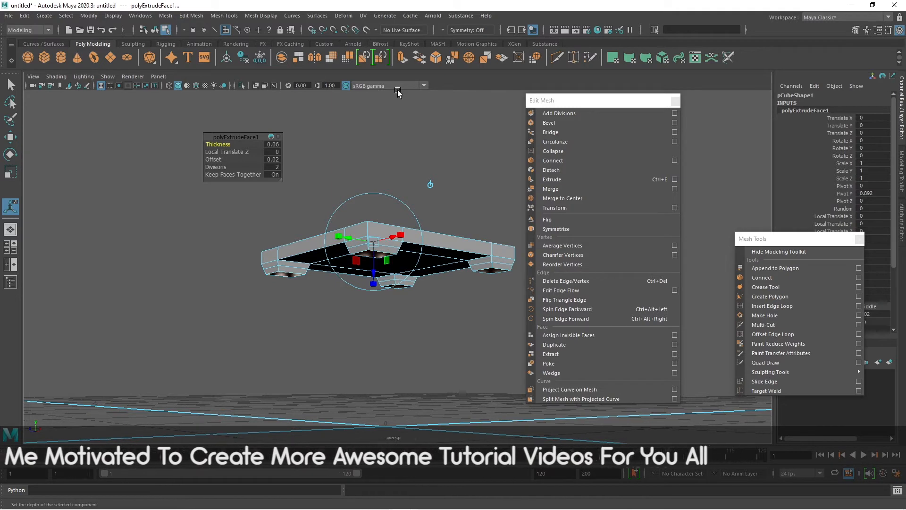
- Extrude the four tapered corner faces again and pull them down about 0.816 to form the legs
click(565, 179)
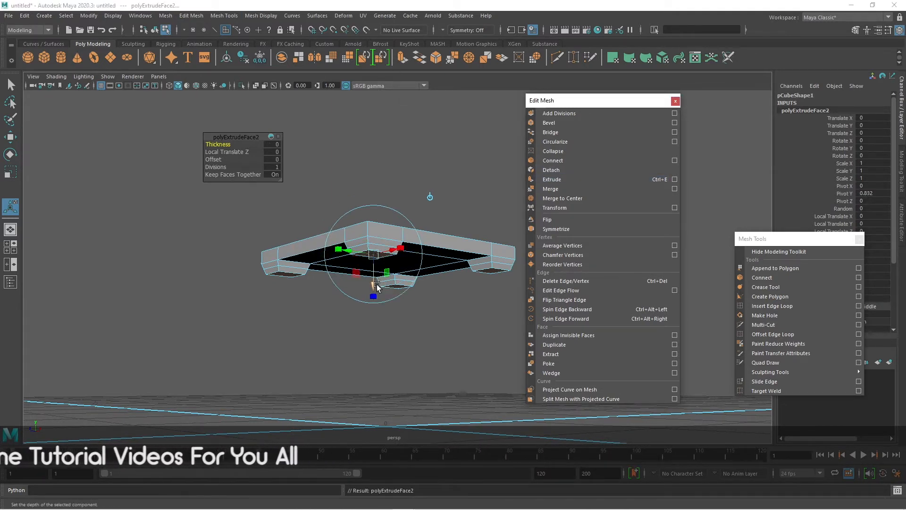
drag(377, 286, 367, 451)
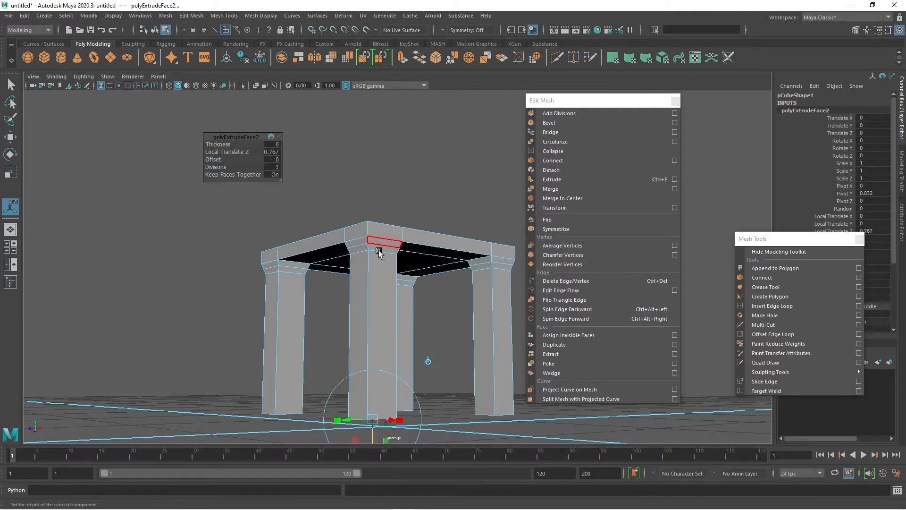
alt+drag(377, 264, 400, 313)
drag(388, 372, 367, 200)
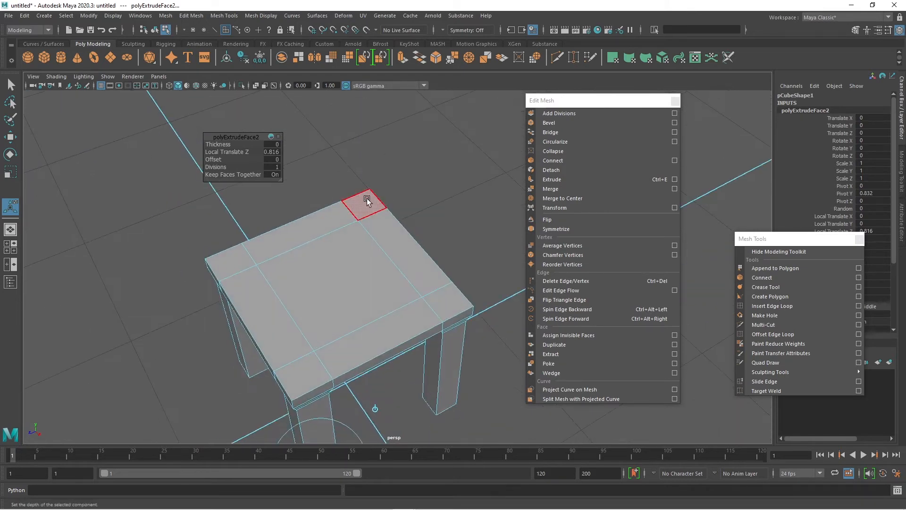
- Select the row of top faces along the seat's rear edge and extrude it with Local Translate Z 1 as a backrest
shift+click(414, 265)
alt+drag(444, 306, 462, 253)
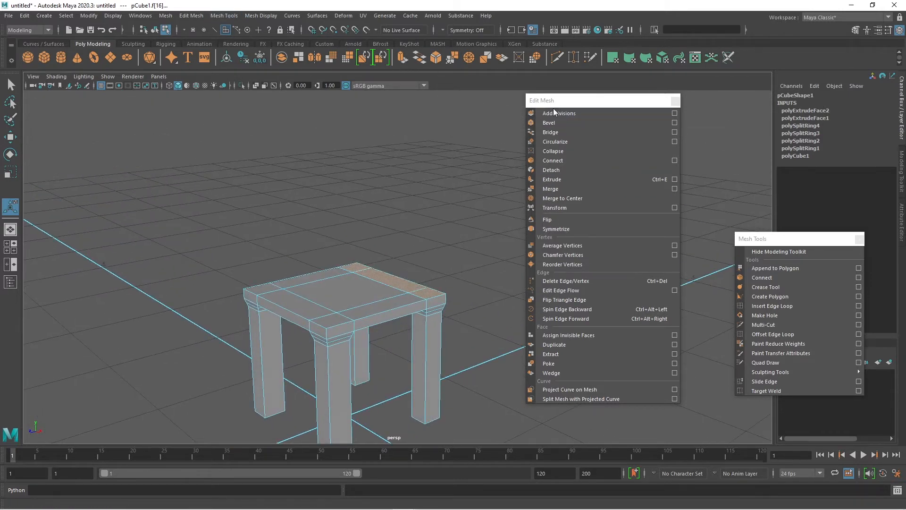
click(552, 179)
alt+drag(472, 288, 447, 307)
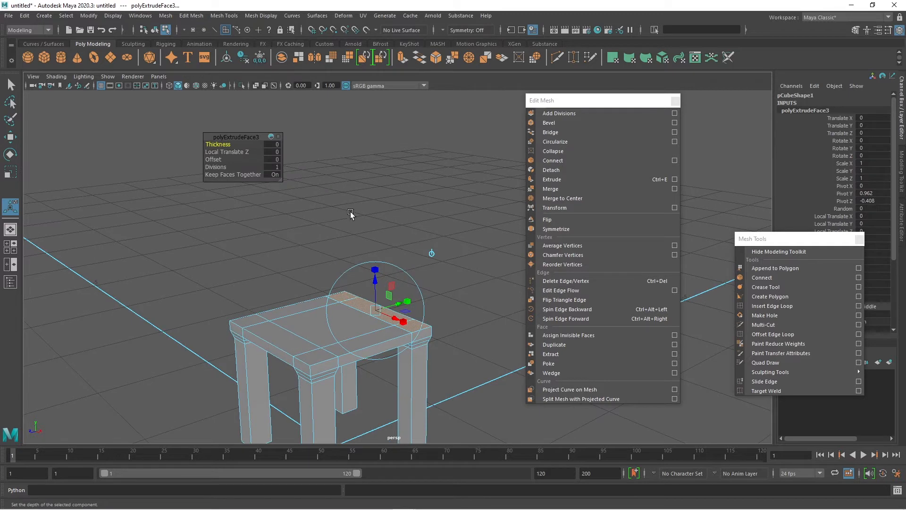
drag(225, 151, 269, 164)
alt+drag(453, 302, 420, 315)
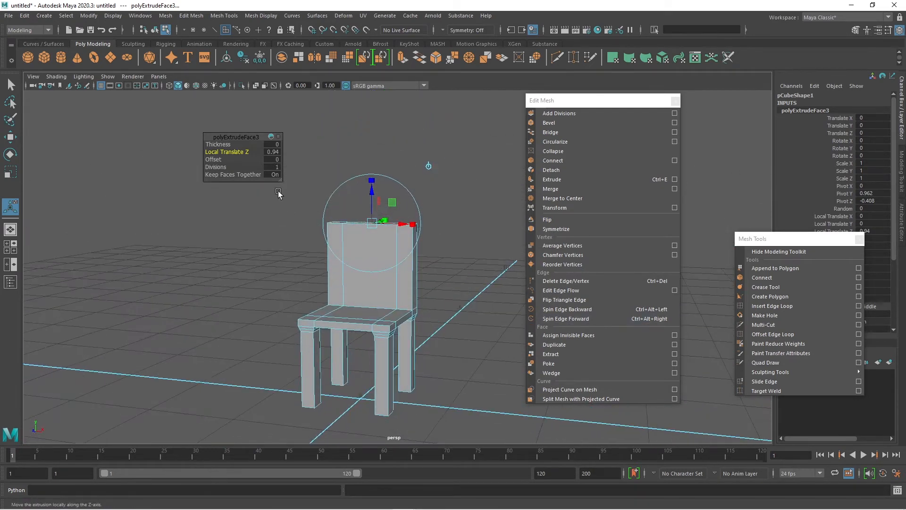
drag(224, 152, 227, 154)
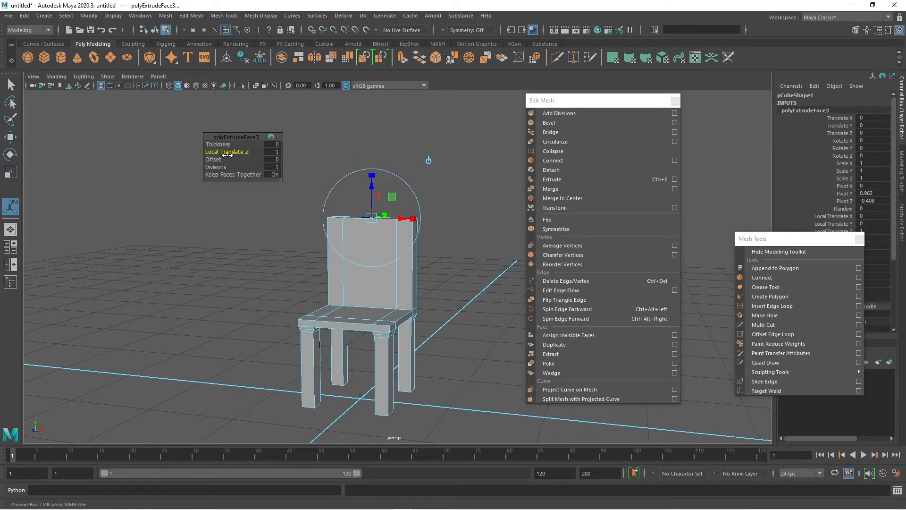
- Leave face editing, return to object mode and select the whole chair
scroll(481, 289, up, 5)
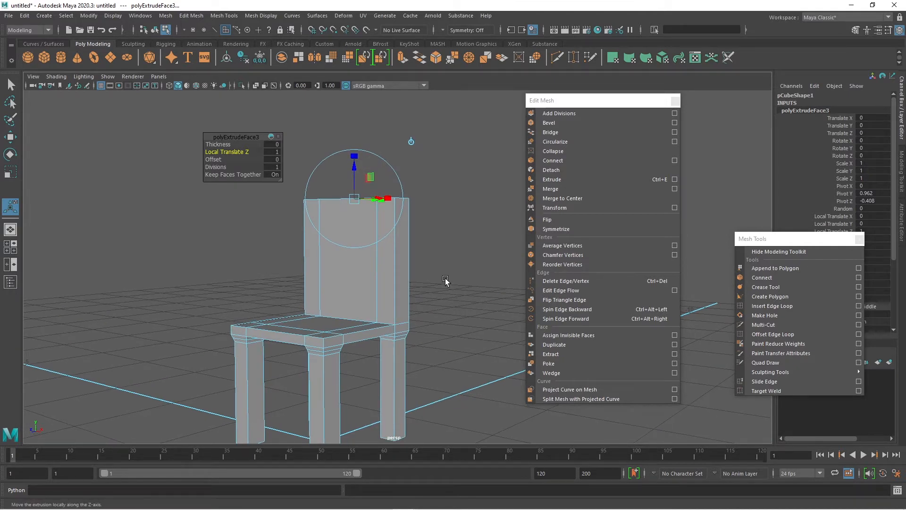
key(w)
mouse_move(405, 227)
alt+mouse_down()
mouse_move(427, 269)
mouse_move(437, 263)
mouse_move(420, 224)
alt+mouse_up()
right_drag(421, 224, 471, 208)
alt+drag(480, 248, 536, 285)
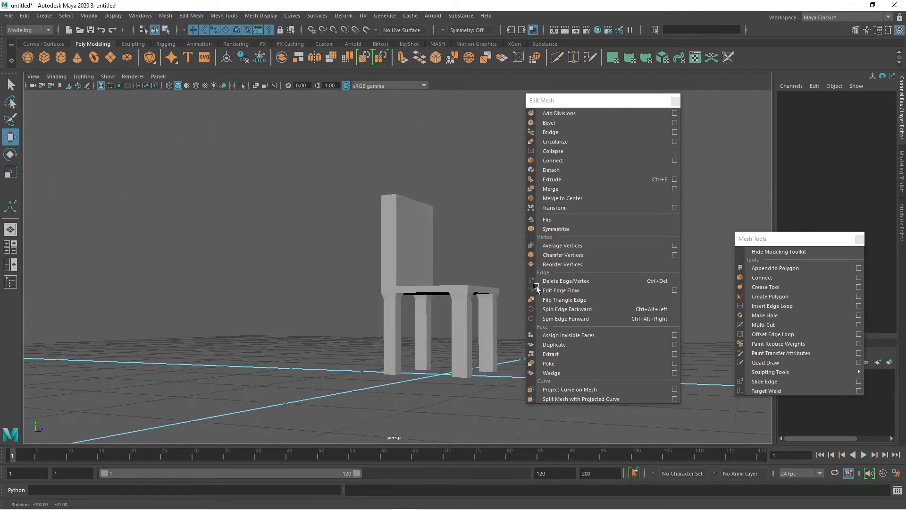
click(391, 267)
alt+drag(391, 267, 353, 313)
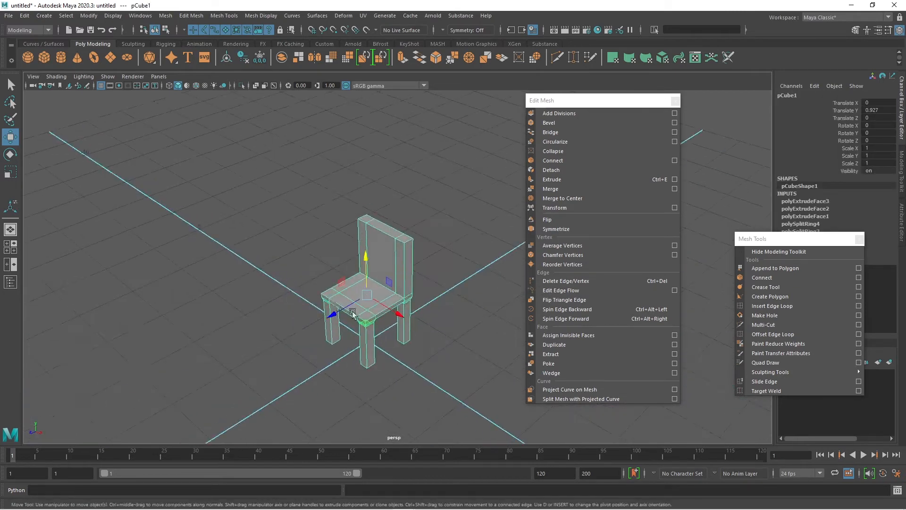
- Examine the chair's seat, legs and backrest from several angles
scroll(373, 299, up, 3)
alt+drag(425, 331, 438, 314)
scroll(424, 321, up, 3)
alt+middle_drag(422, 322, 426, 297)
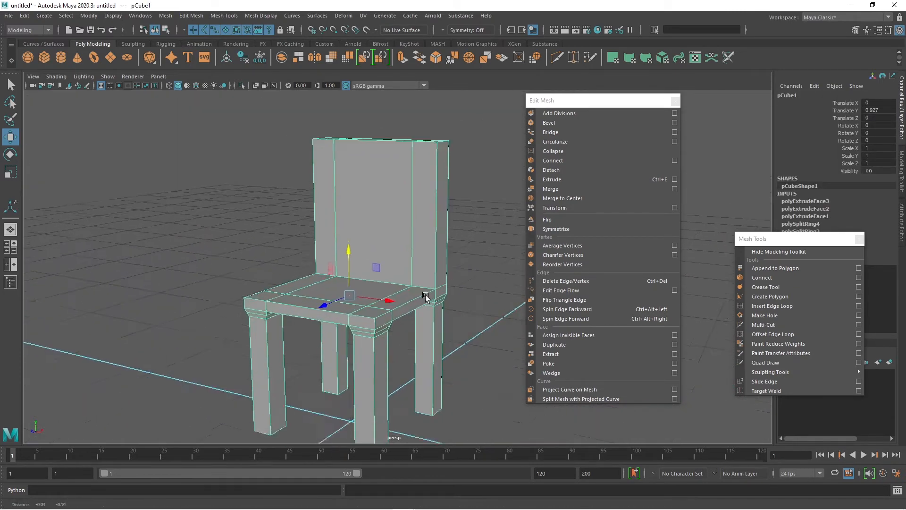
alt+drag(426, 296, 338, 198)
alt+drag(333, 236, 366, 237)
alt+middle_drag(366, 236, 376, 286)
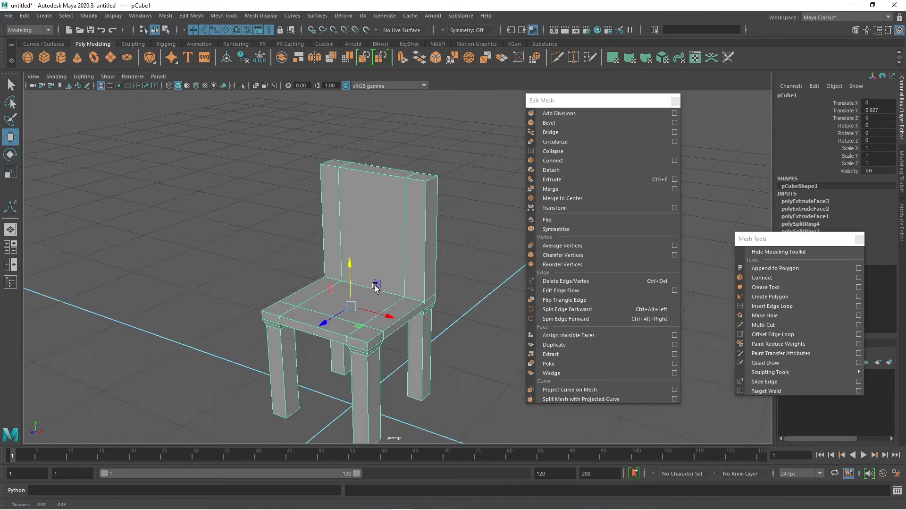
- Insert two horizontal edge loops around the backrest, one near its top and one just above the seat
alt+right_drag(376, 286, 422, 294)
alt+drag(421, 294, 452, 242)
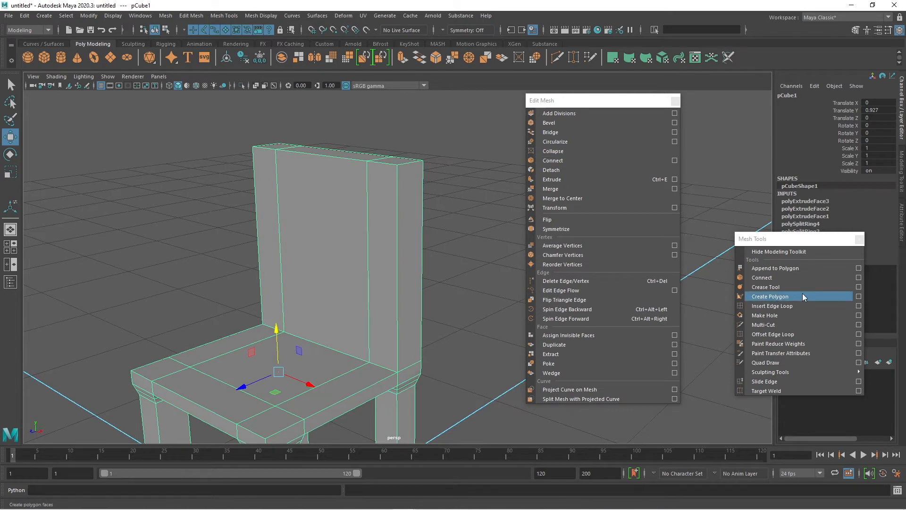
click(790, 305)
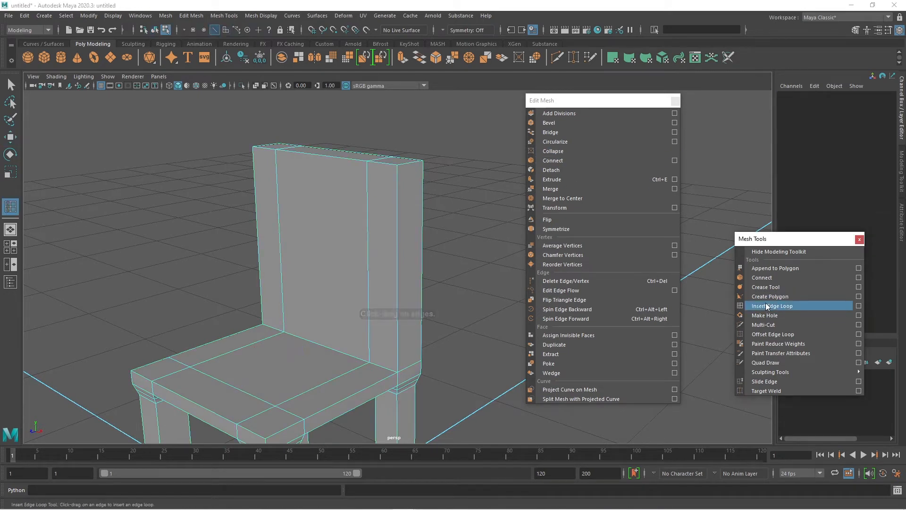
drag(396, 221, 396, 218)
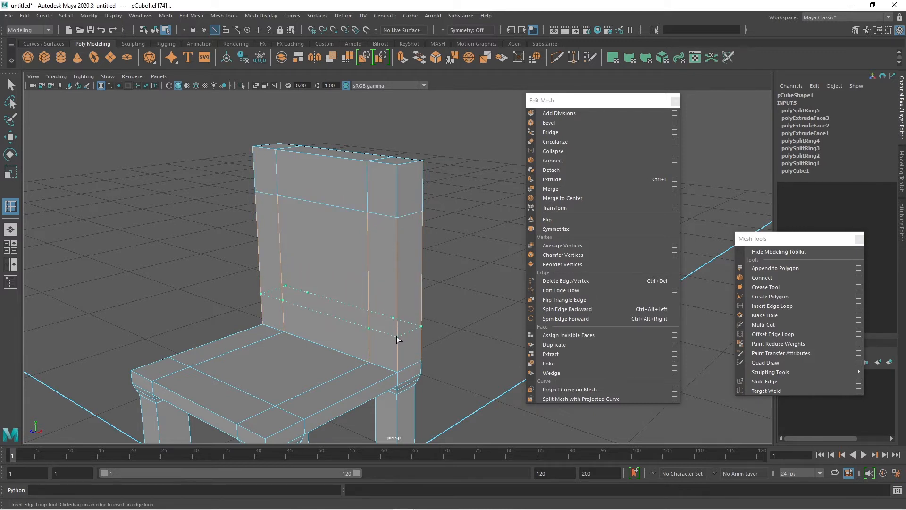
drag(396, 338, 396, 338)
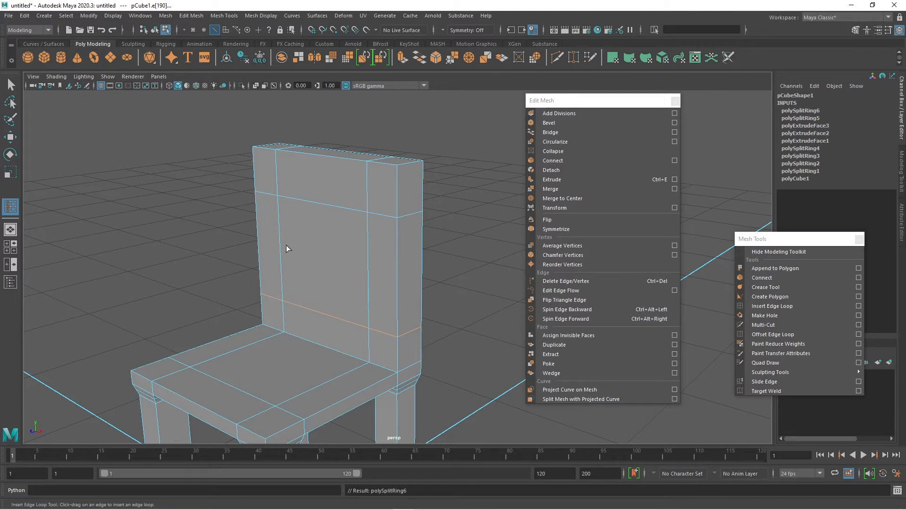
- Try a third horizontal edge loop about midway up the backrest
drag(398, 277, 401, 280)
alt+drag(463, 251, 445, 277)
scroll(461, 264, up, 2)
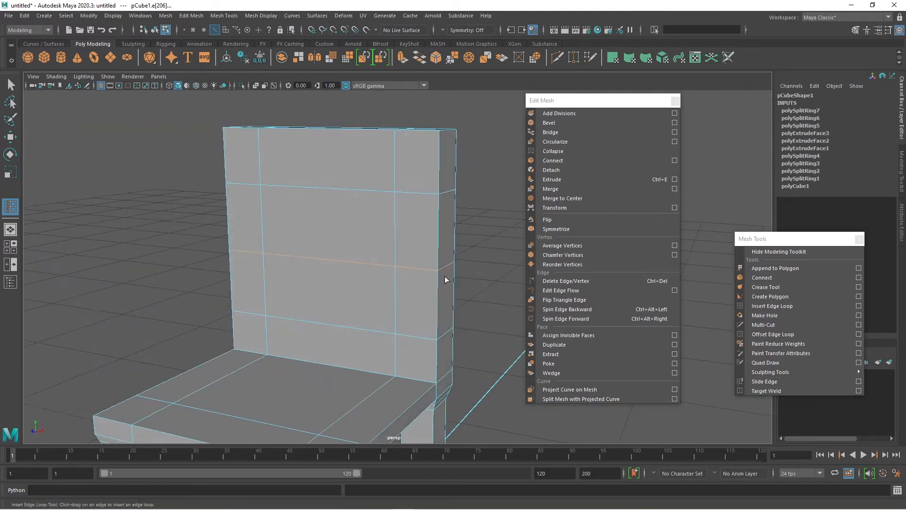
key(ctrl+z)
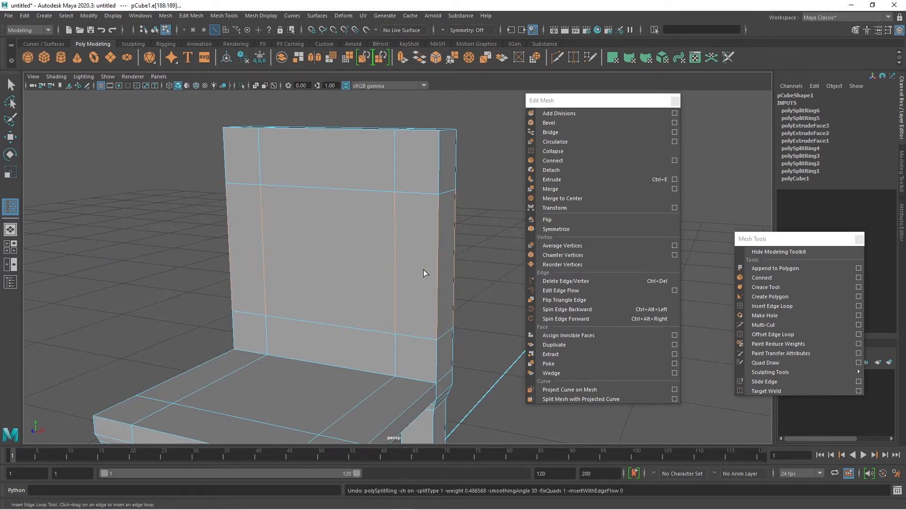
- Select the central front and back faces of the backrest and bridge them to cut a rectangular opening
key(w)
right_drag(362, 223, 346, 243)
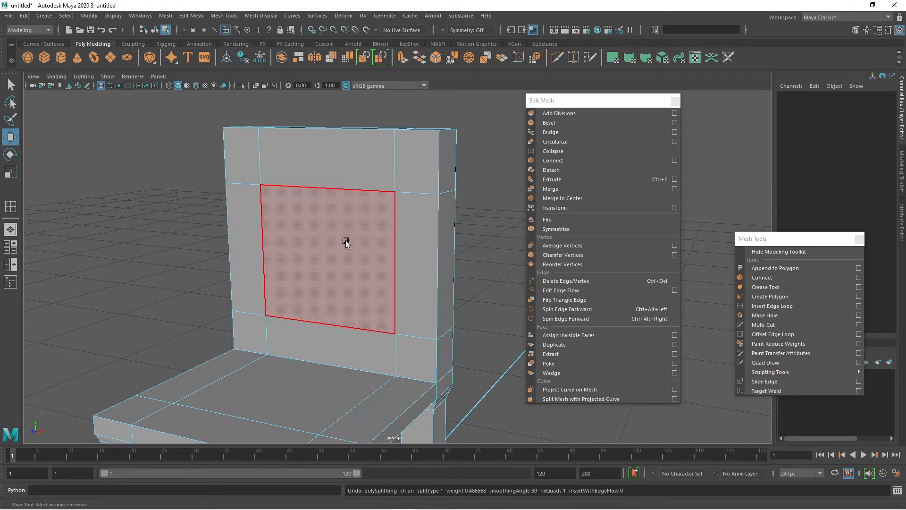
click(346, 243)
alt+drag(420, 283, 302, 291)
shift+click(362, 232)
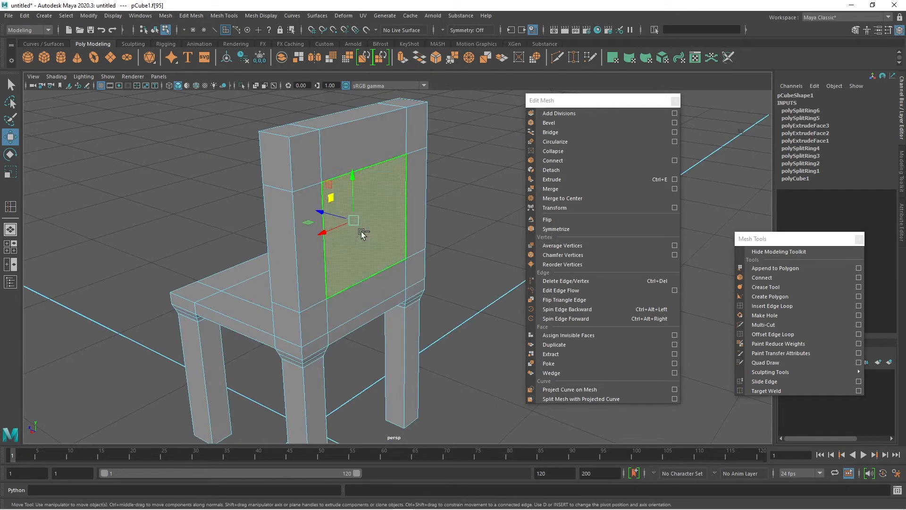
alt+drag(399, 325, 502, 317)
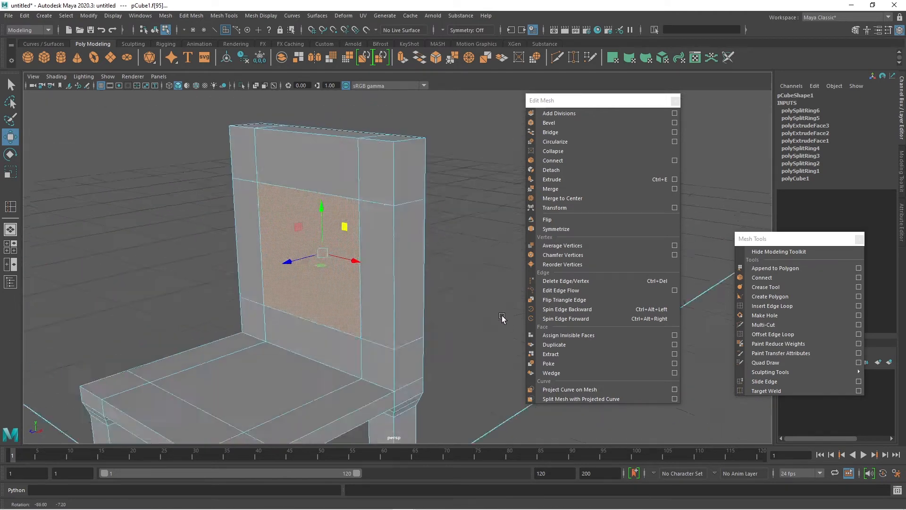
click(555, 135)
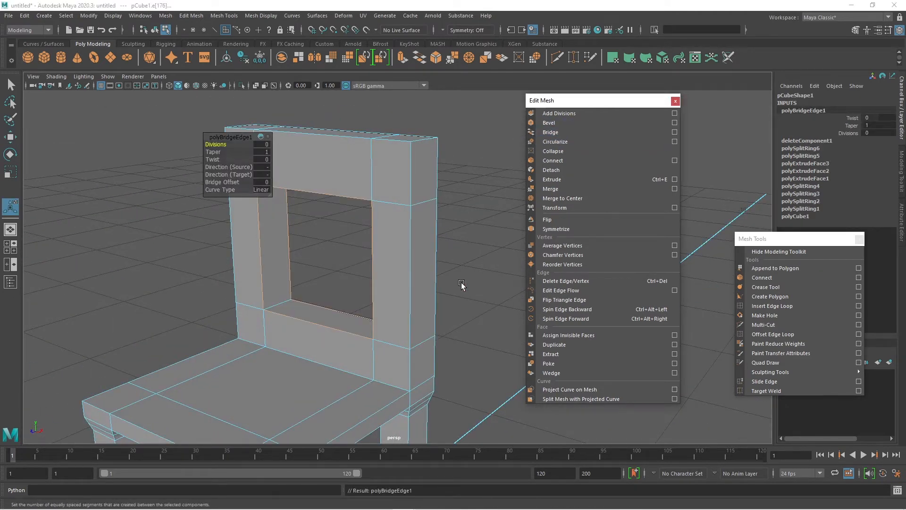
alt+drag(461, 253, 440, 240)
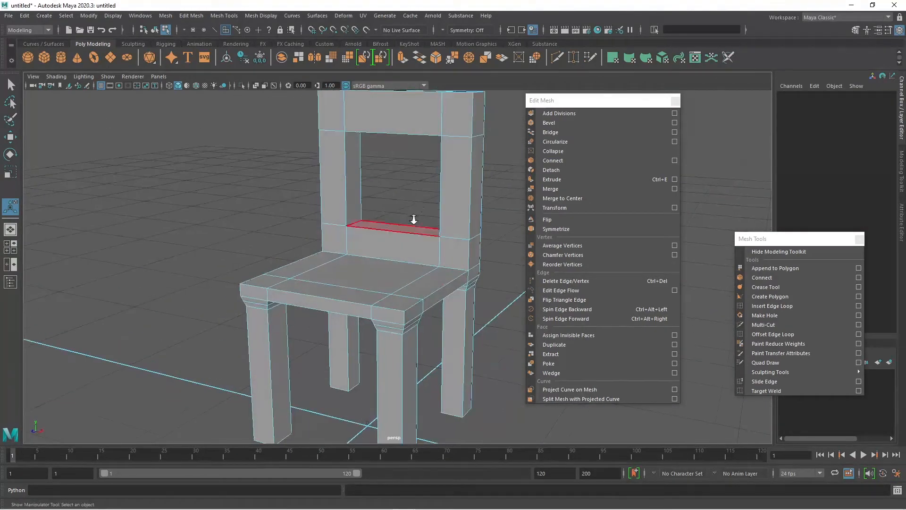
- Switch from face editing back to object mode and select the chair with the open backrest
scroll(406, 219, down, 3)
right_drag(409, 168, 443, 144)
click(472, 199)
scroll(472, 203, down, 3)
alt+drag(472, 203, 376, 327)
click(378, 260)
scroll(400, 282, up, 2)
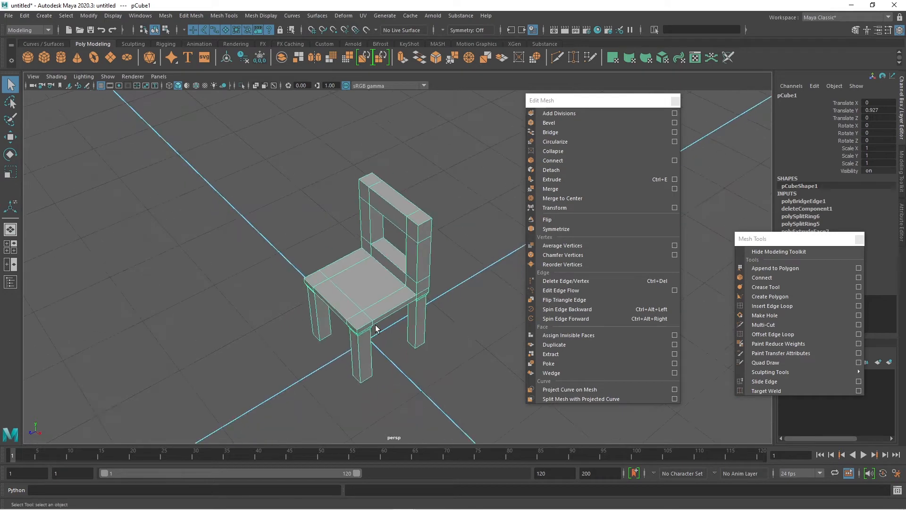
scroll(369, 307, up, 2)
alt+drag(405, 132, 395, 326)
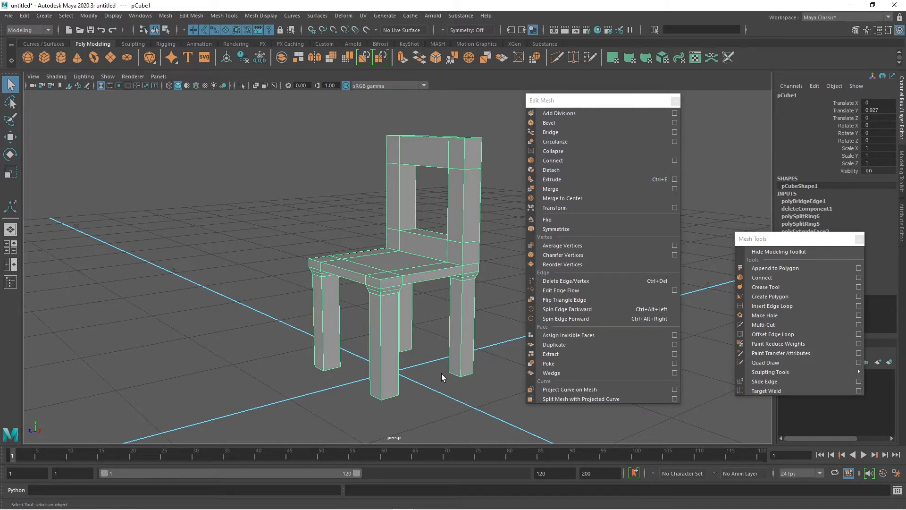
- Select the parts of the two-seater sofa and display them with smooth mesh preview
alt+drag(506, 329, 400, 348)
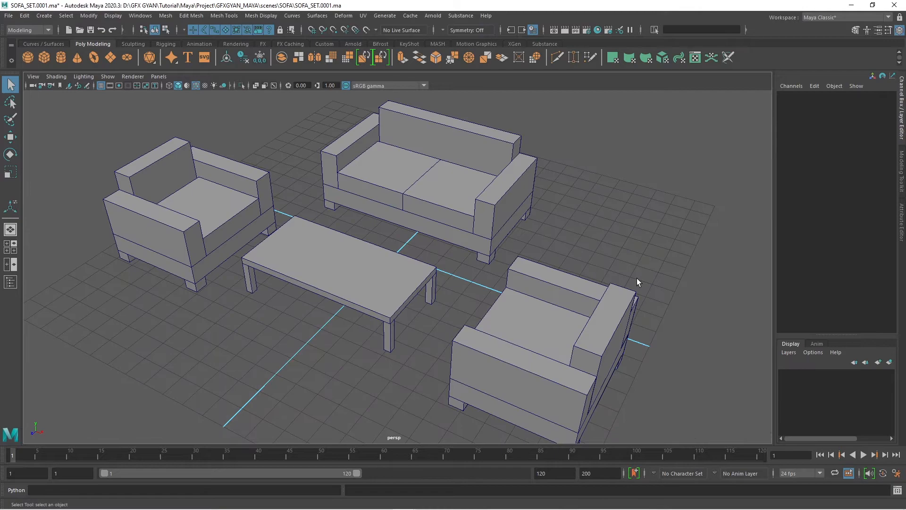
alt+drag(636, 279, 383, 315)
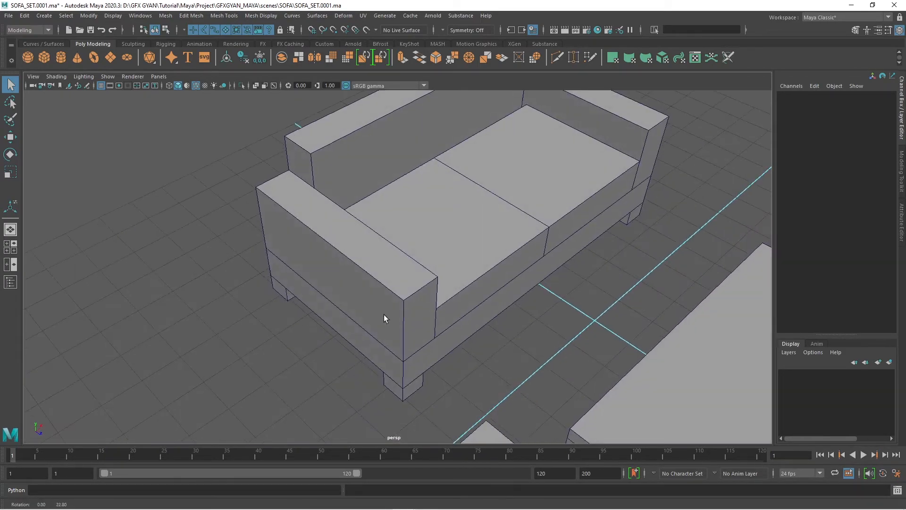
alt+middle_drag(417, 297, 378, 333)
drag(527, 137, 208, 336)
key(3)
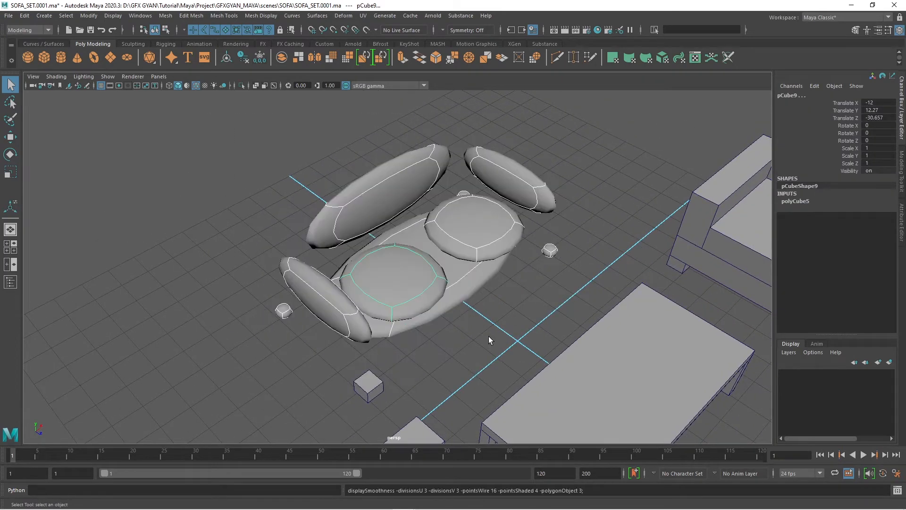
click(488, 336)
alt+drag(488, 336, 464, 325)
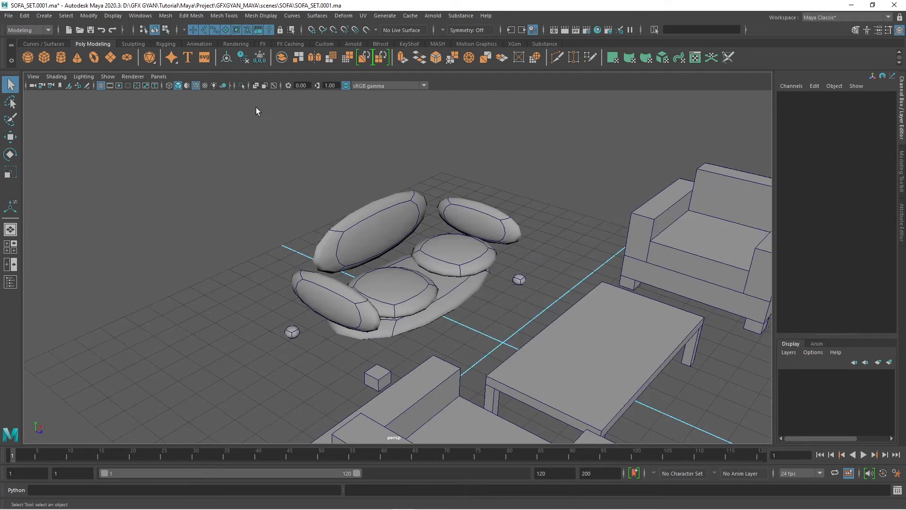
- Hide the wireframe on shaded surfaces and inspect the smoothed two-seater sofa beside the other furniture
click(194, 85)
mouse_move(489, 279)
alt+mouse_down()
mouse_move(461, 263)
mouse_move(488, 293)
mouse_move(495, 285)
alt+mouse_up()
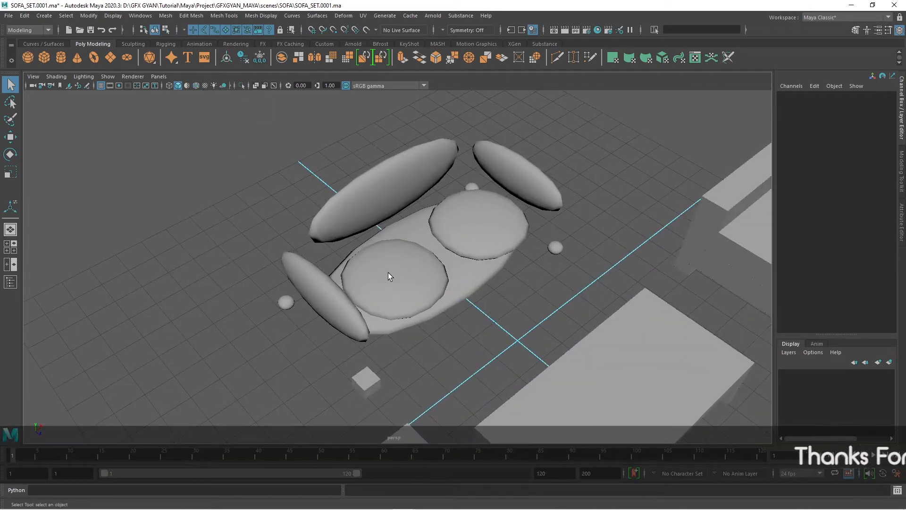
scroll(481, 283, down, 5)
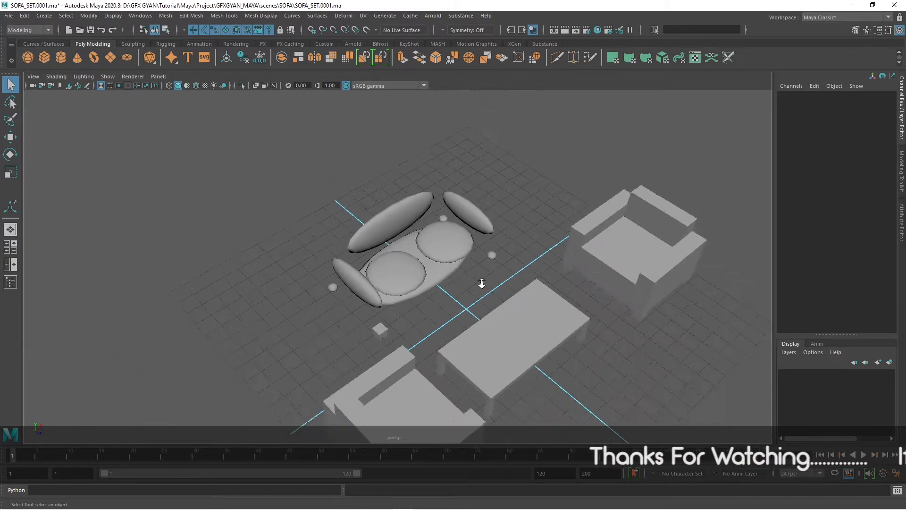
alt+drag(477, 348, 393, 348)
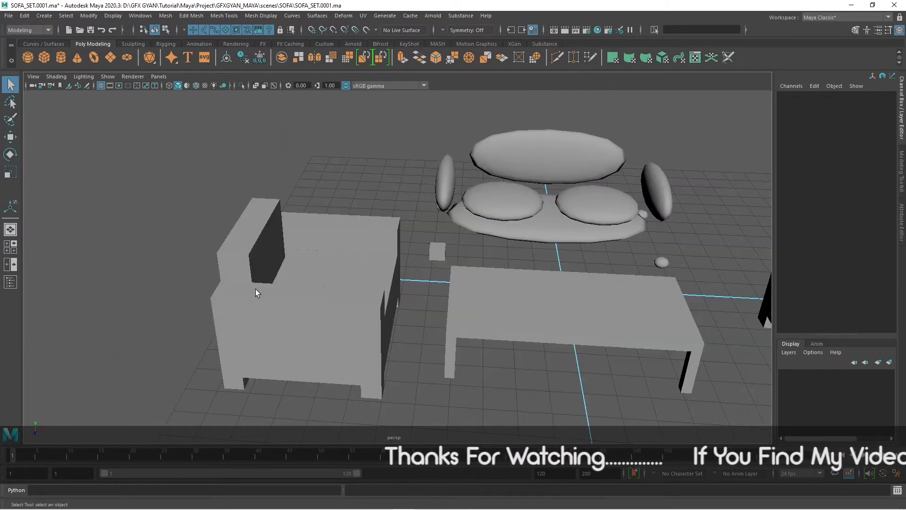
alt+drag(375, 253, 459, 307)
alt+drag(503, 249, 471, 314)
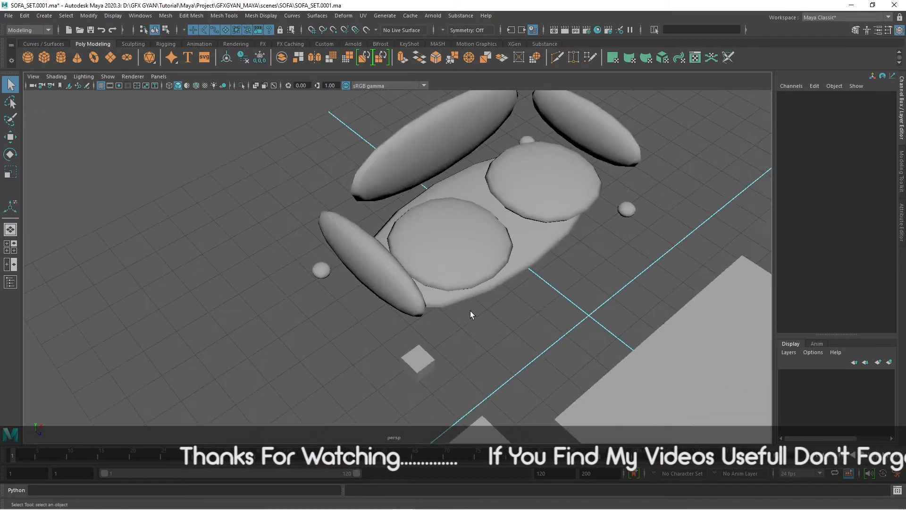
- Return the selected sofa parts to unsmoothed display and show the wireframe on shaded surfaces again
scroll(457, 184, down, 3)
drag(554, 113, 312, 336)
drag(599, 105, 270, 283)
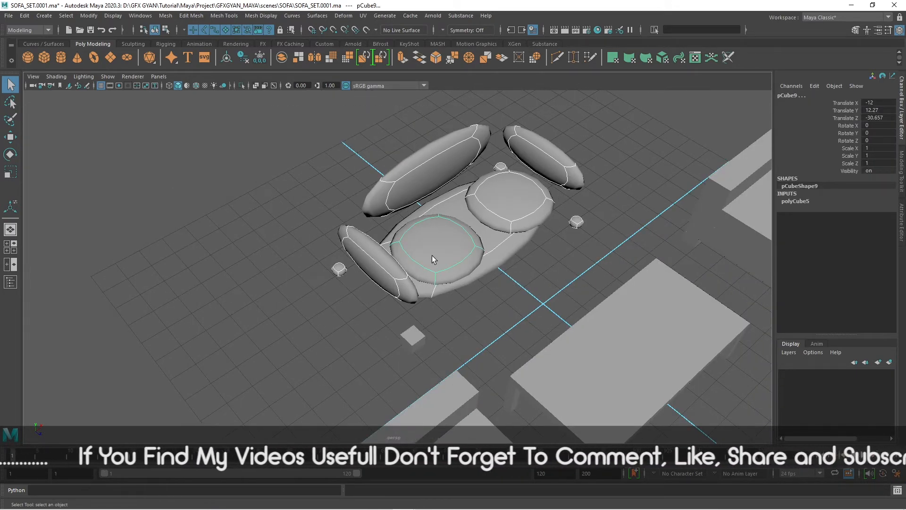
key(1)
alt+drag(441, 262, 394, 288)
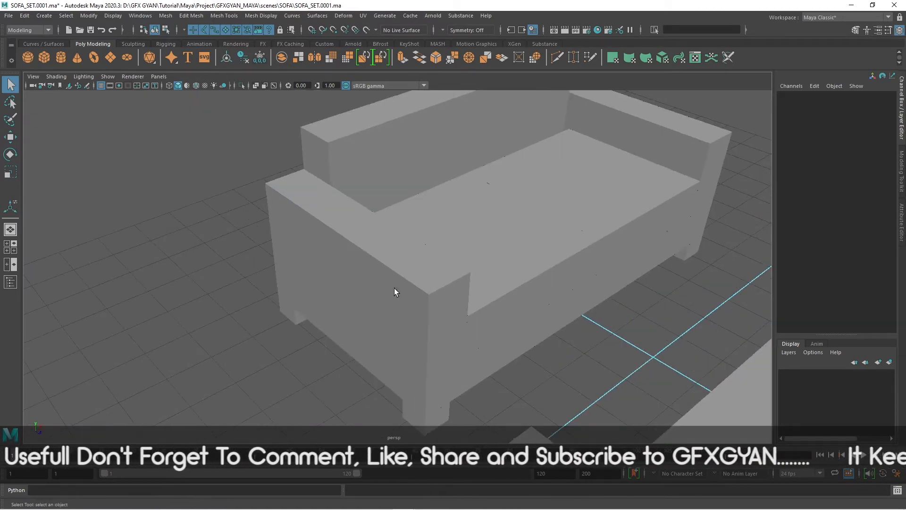
click(196, 85)
mouse_move(495, 301)
alt+mouse_down()
mouse_move(530, 317)
mouse_move(417, 316)
mouse_move(441, 324)
mouse_move(449, 360)
mouse_move(425, 319)
mouse_move(418, 369)
mouse_move(403, 318)
mouse_move(450, 301)
mouse_move(429, 307)
mouse_move(480, 310)
alt+mouse_up()
- Isolate the sofa's long base block and compare its smoothed and unsmoothed display
click(451, 301)
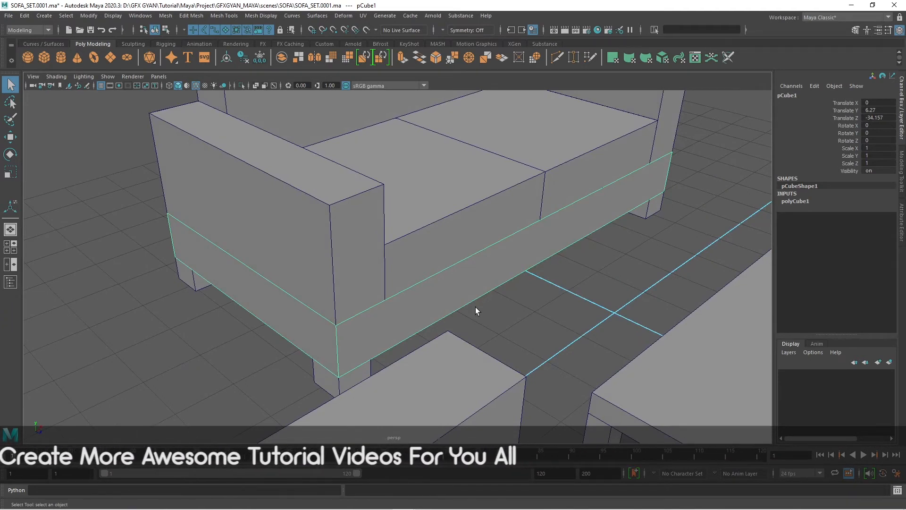
key(ctrl+1)
alt+middle_drag(459, 321, 453, 314)
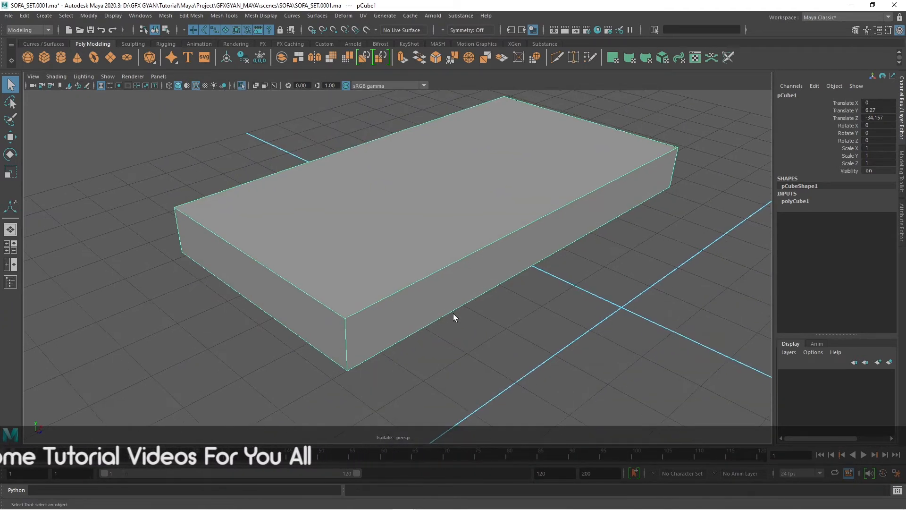
key(3)
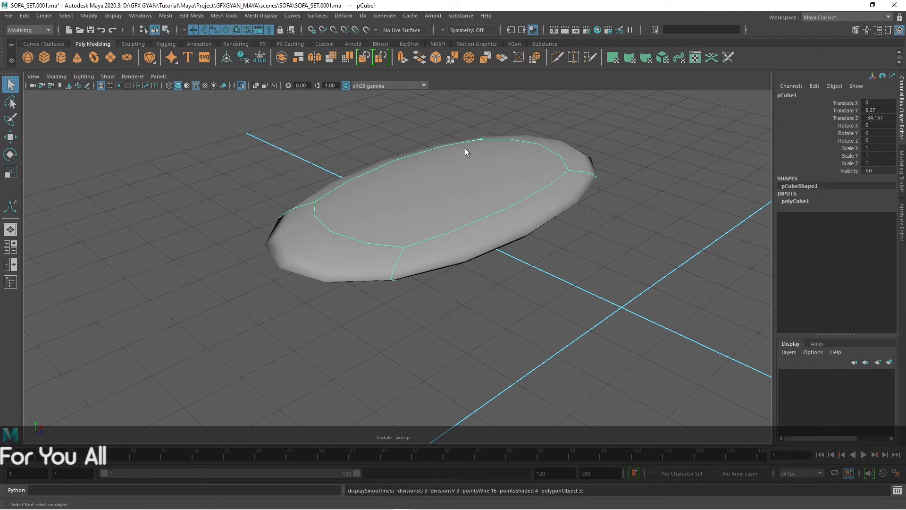
key(1)
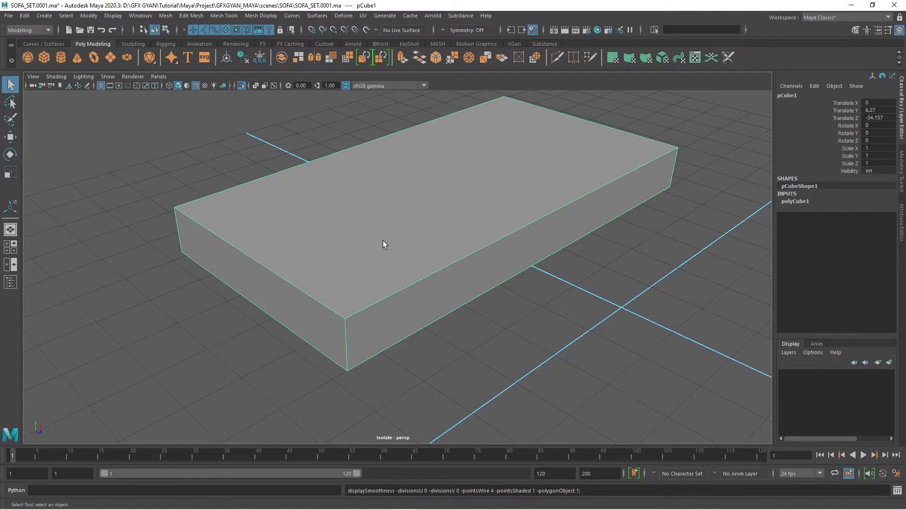
- Insert edge loops on the base block close to its front long edge, one short end and its back long edge
click(223, 15)
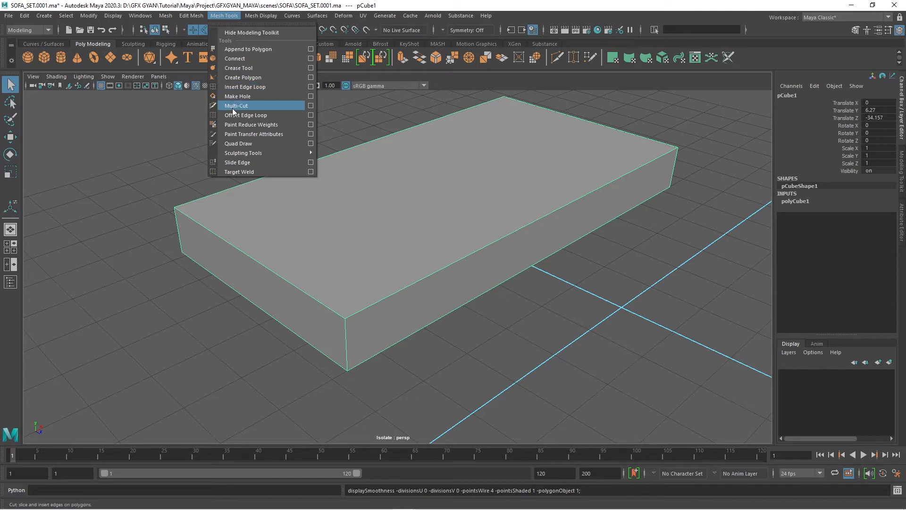
mouse_move(185, 18)
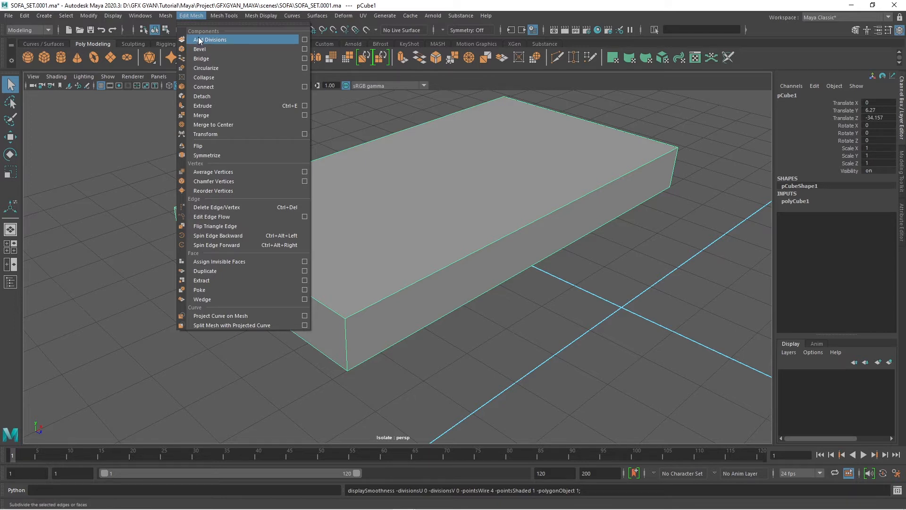
mouse_move(222, 10)
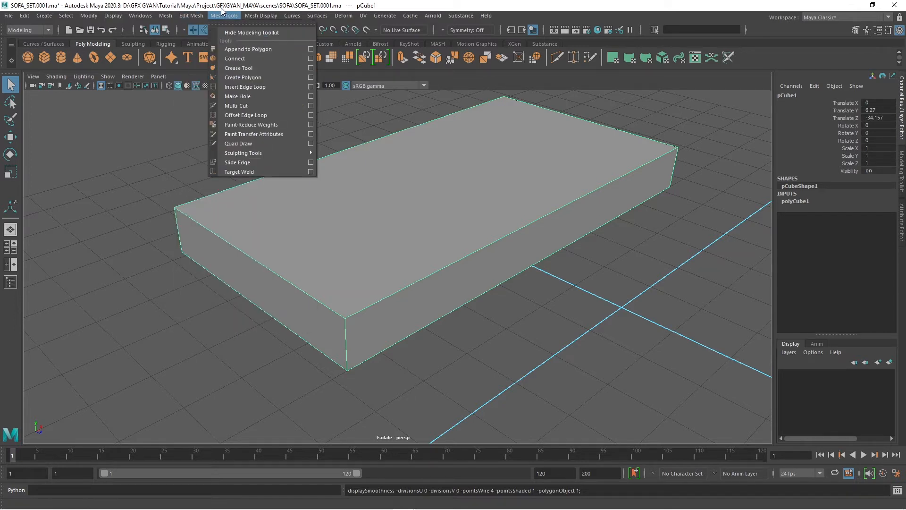
click(237, 86)
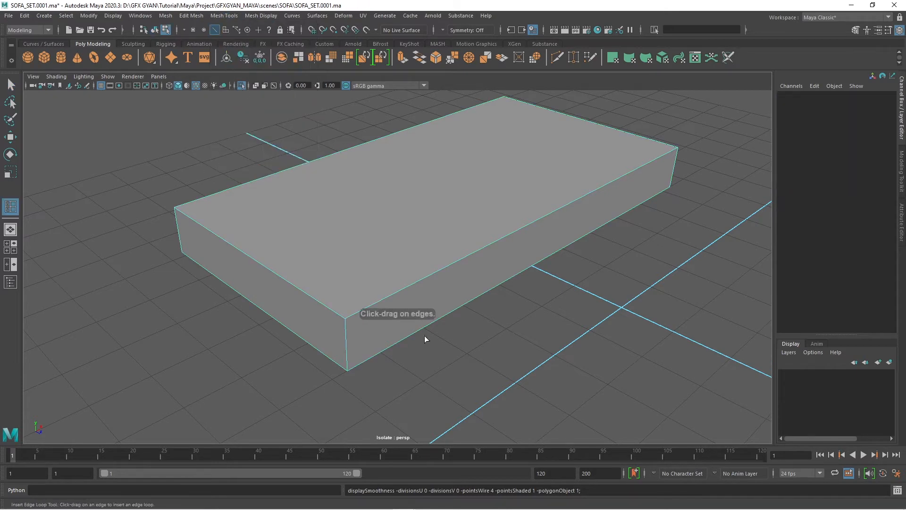
mouse_move(424, 335)
alt+mouse_down()
mouse_move(453, 326)
mouse_move(434, 344)
mouse_move(434, 313)
mouse_move(456, 332)
mouse_move(435, 327)
alt+mouse_up()
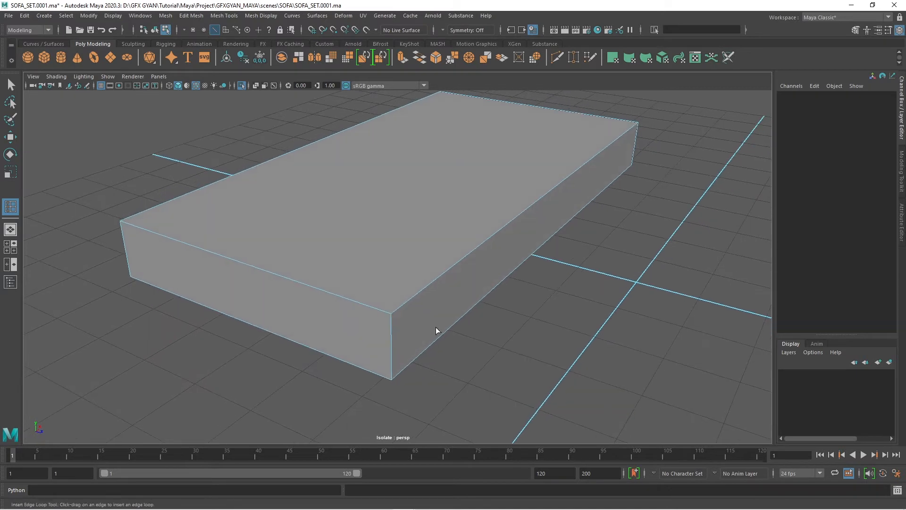
drag(380, 309, 386, 318)
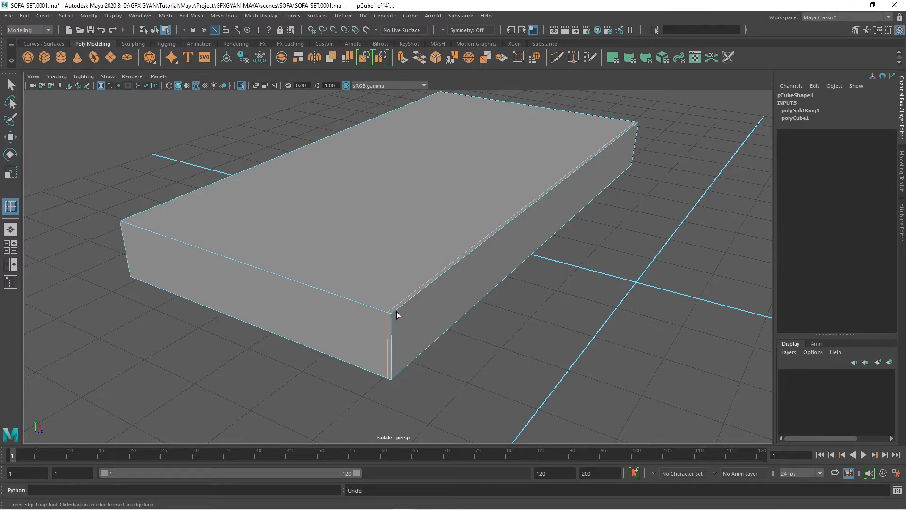
drag(396, 314, 397, 314)
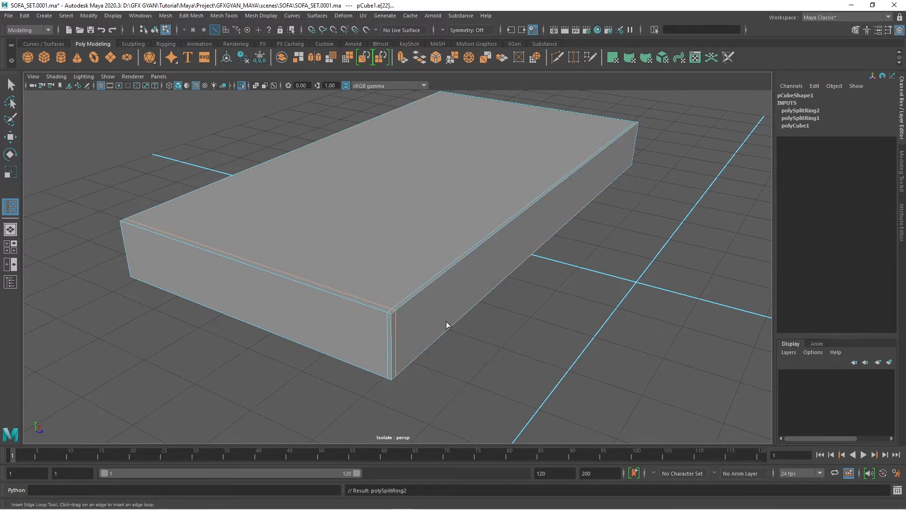
drag(126, 222, 123, 227)
- Insert edge loops close to the base block's opposite short end and around its bottom edge
alt+drag(537, 312, 356, 389)
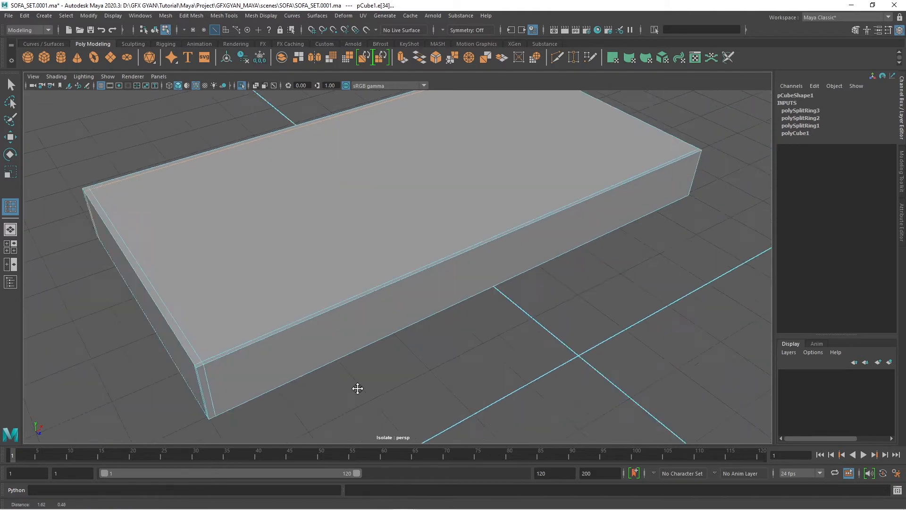
alt+middle_drag(356, 389, 214, 465)
scroll(532, 320, up, 5)
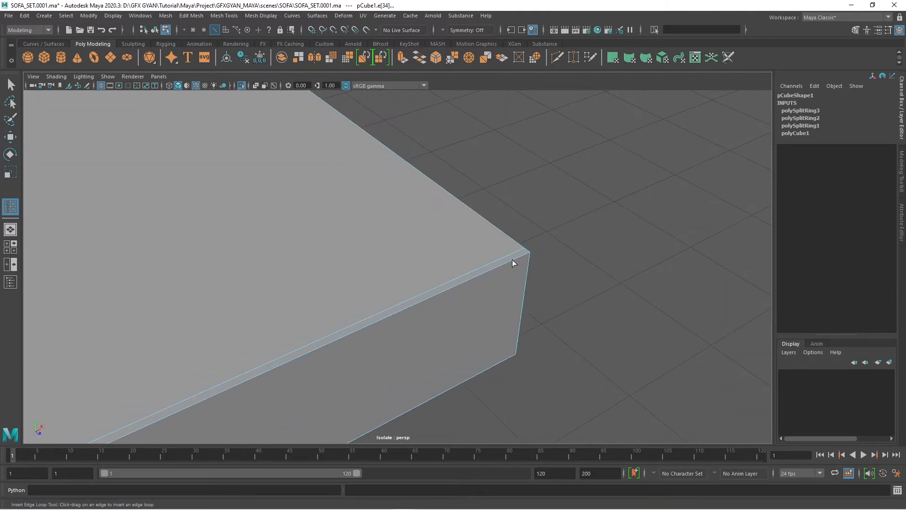
click(522, 257)
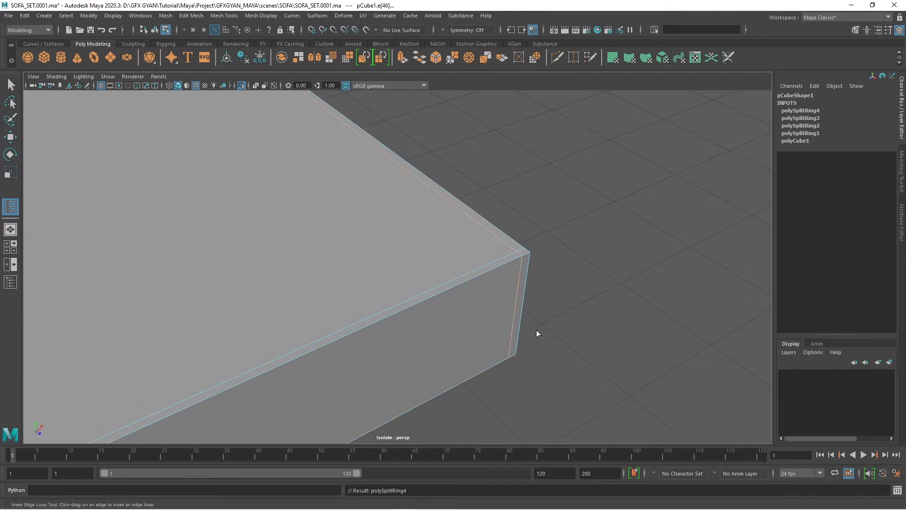
click(517, 345)
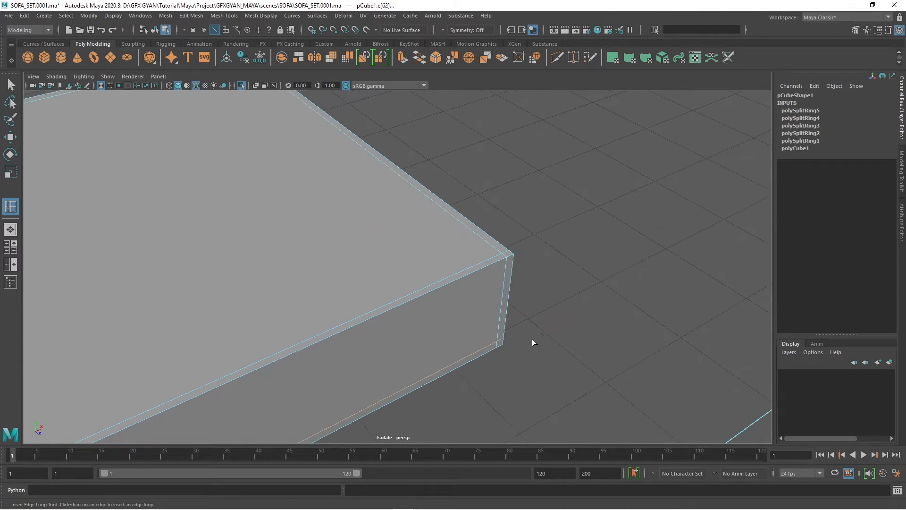
- Examine the new edge loops around the base block and display it with smooth mesh preview
alt+middle_drag(532, 340, 539, 428)
click(584, 454)
scroll(505, 295, down, 4)
alt+drag(586, 336, 484, 332)
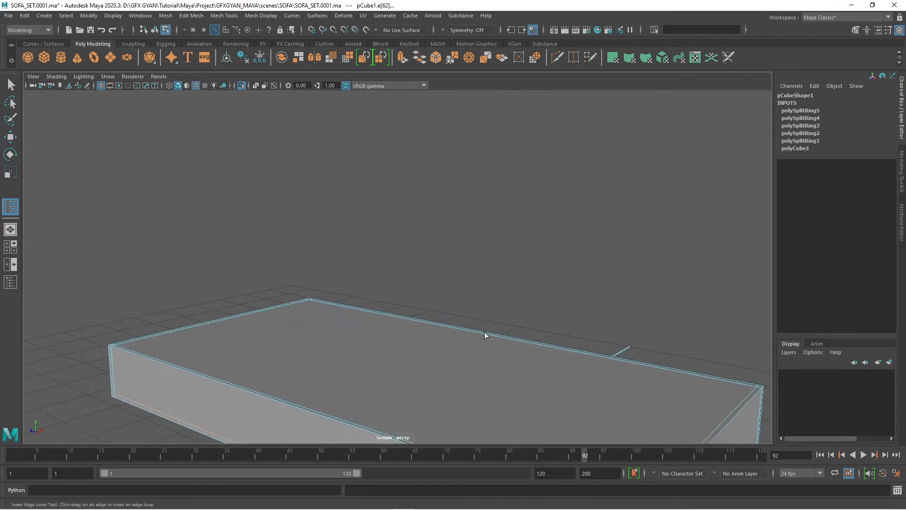
alt+middle_drag(522, 302, 511, 205)
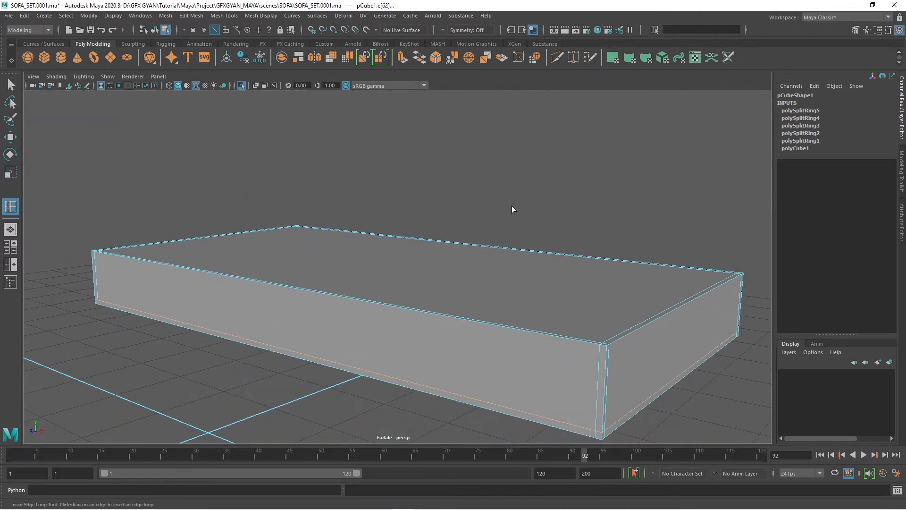
alt+drag(511, 206, 516, 300)
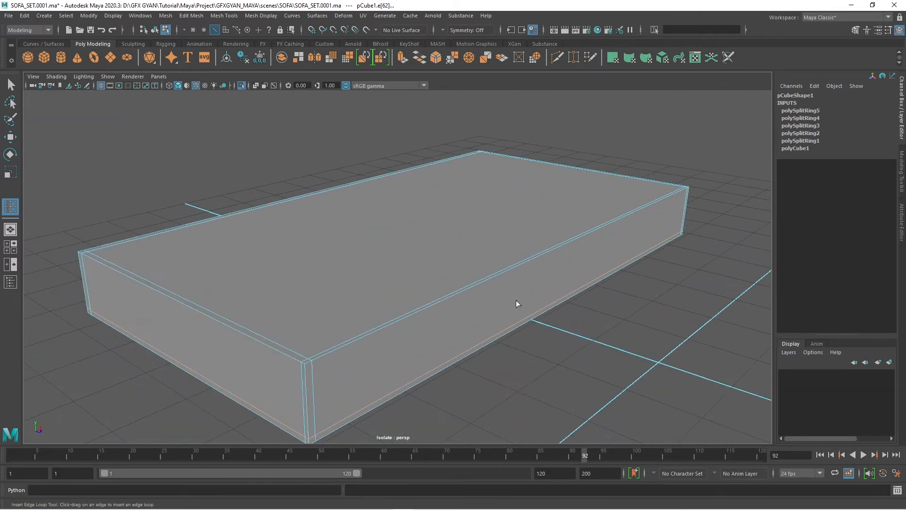
alt+drag(421, 332, 430, 322)
key(3)
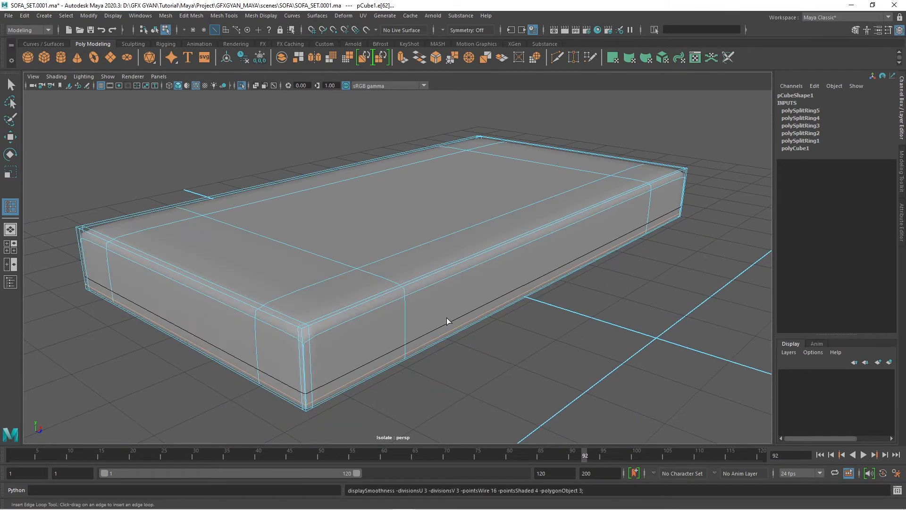
- Return to object mode, hide the wireframe on shaded surfaces and inspect the smoothed base block's corners
key(w)
right_drag(434, 236, 502, 216)
click(543, 352)
click(197, 85)
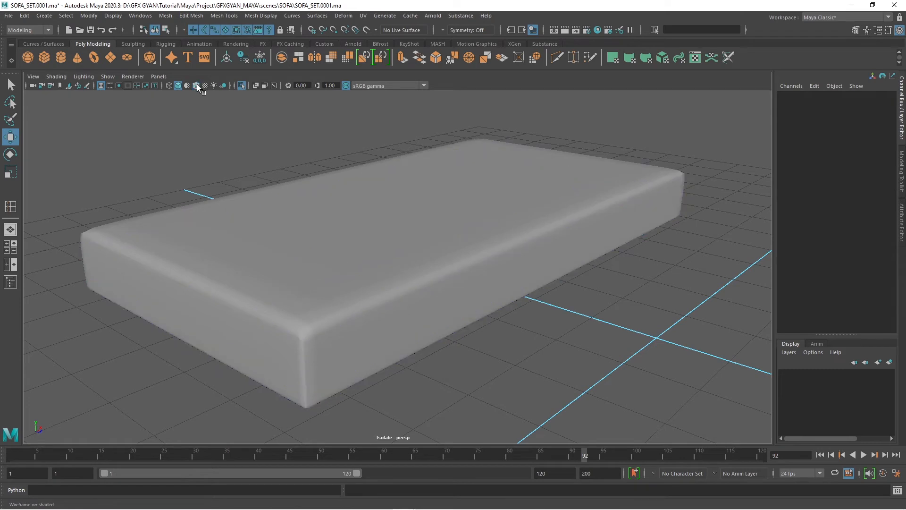
click(466, 312)
alt+drag(498, 353, 453, 364)
click(482, 358)
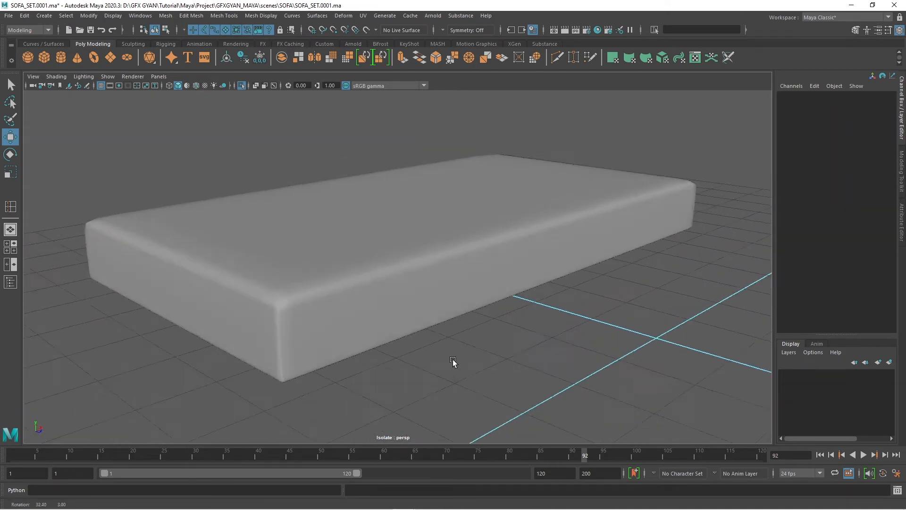
- Select the base block and return it to unsmoothed display for further edge editing
click(395, 322)
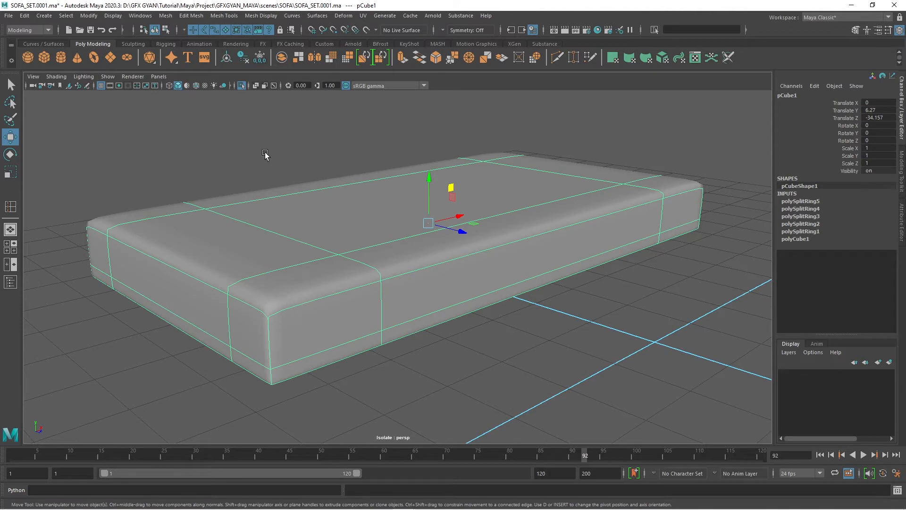
key(1)
alt+drag(423, 359, 431, 385)
scroll(457, 370, up, 2)
alt+middle_drag(430, 385, 432, 388)
scroll(433, 390, up, 2)
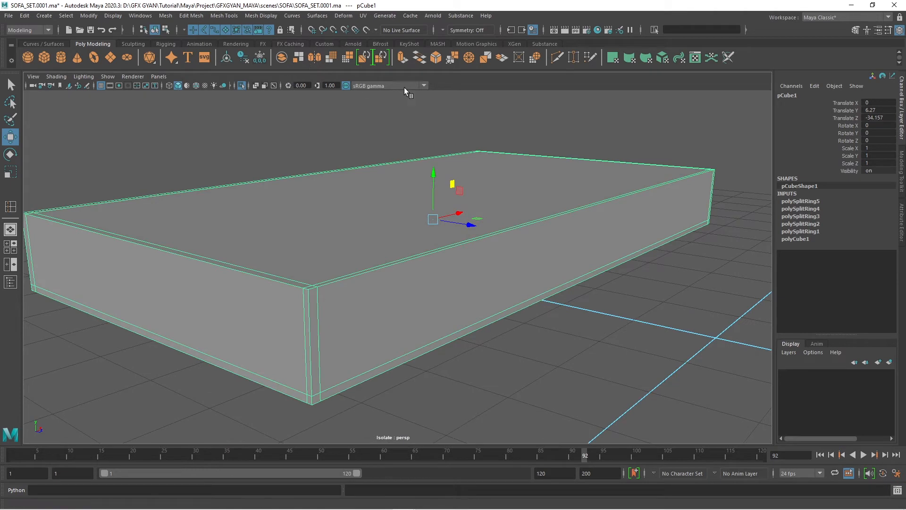
- Insert an edge loop around the base block's sides, just below its top edge
click(218, 17)
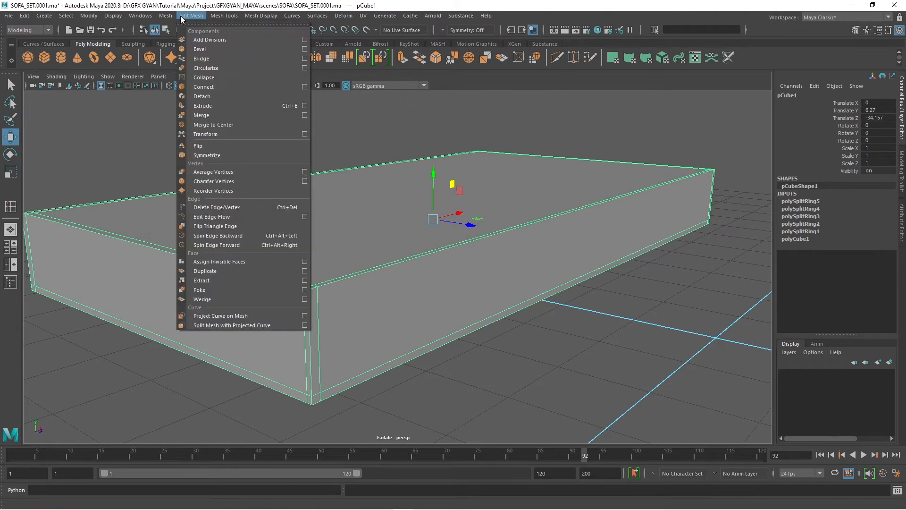
click(236, 87)
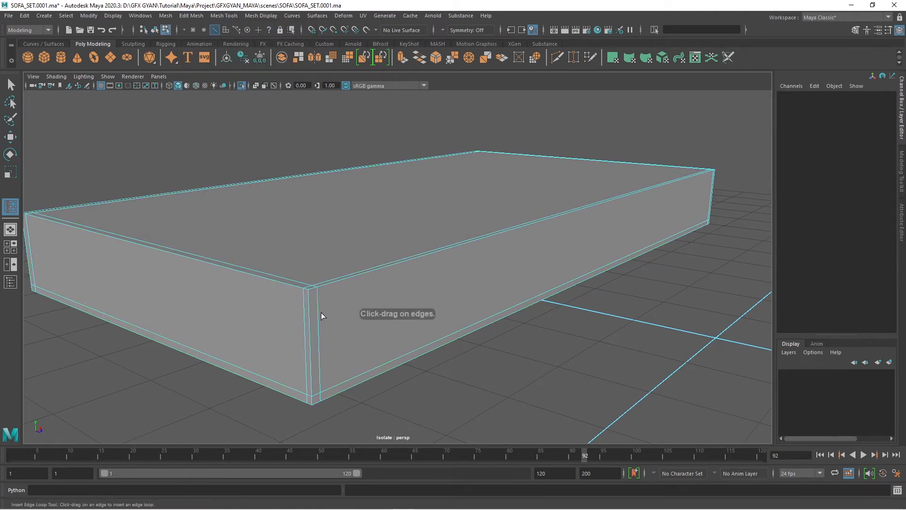
click(310, 307)
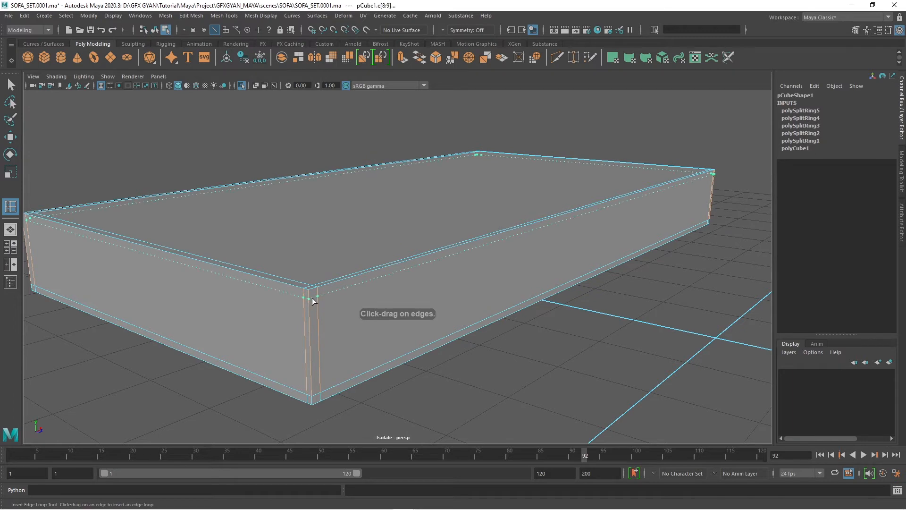
click(312, 298)
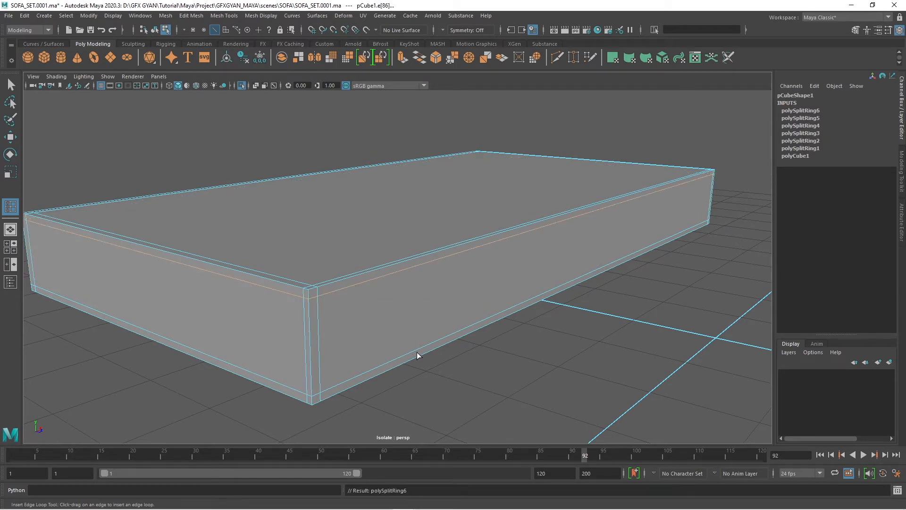
- Display the base block with smooth mesh preview and return to object mode with nothing selected
key(3)
key(w)
right_drag(441, 241, 492, 228)
click(556, 363)
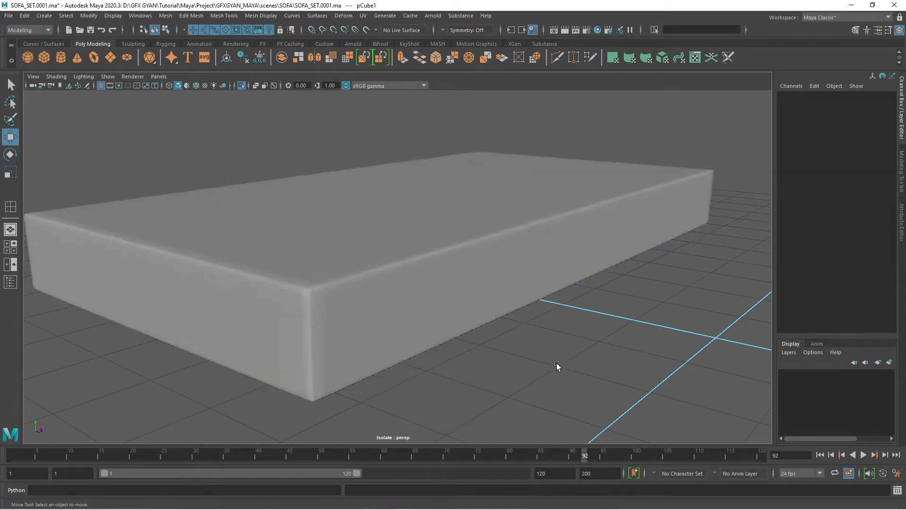
alt+drag(556, 364, 470, 361)
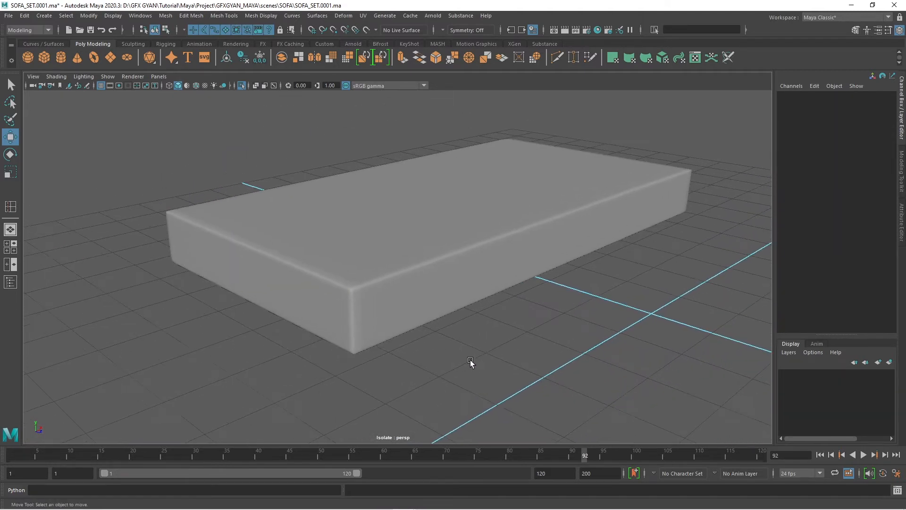
- Compare the base block's unsmoothed edge loops with its smooth mesh preview
click(343, 305)
click(533, 411)
click(398, 259)
key(3)
key(1)
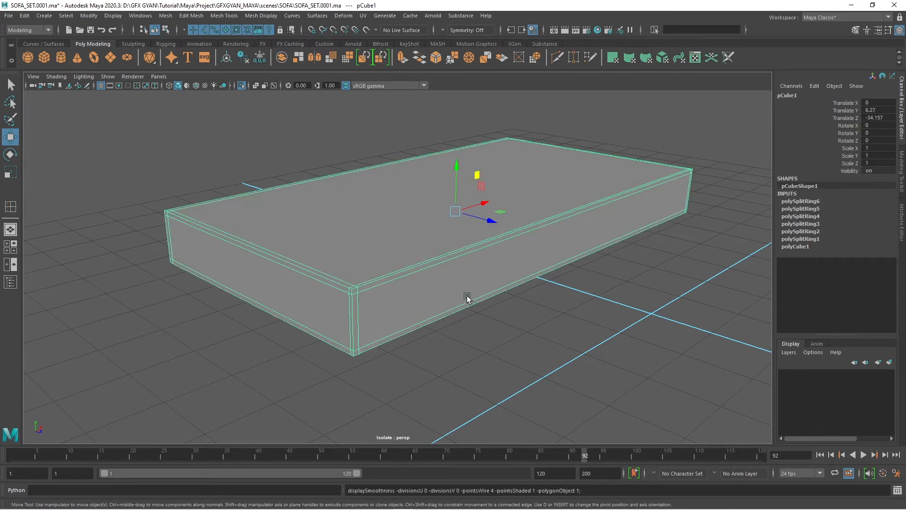
key(3)
click(412, 361)
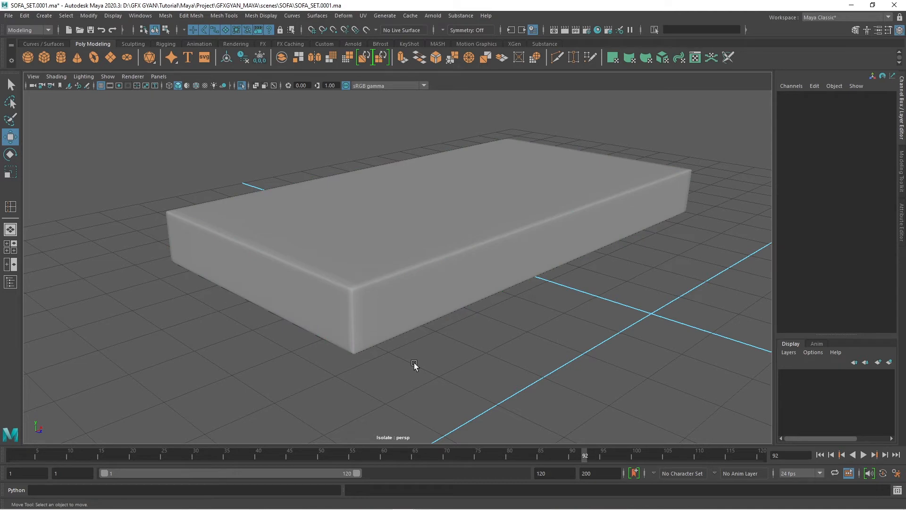
- Leave isolation and examine how the smoothed base block fits with the sofa's other parts
click(404, 313)
click(441, 349)
scroll(439, 351, up, 5)
alt+drag(548, 307, 568, 315)
scroll(557, 325, up, 3)
alt+middle_drag(540, 340, 533, 301)
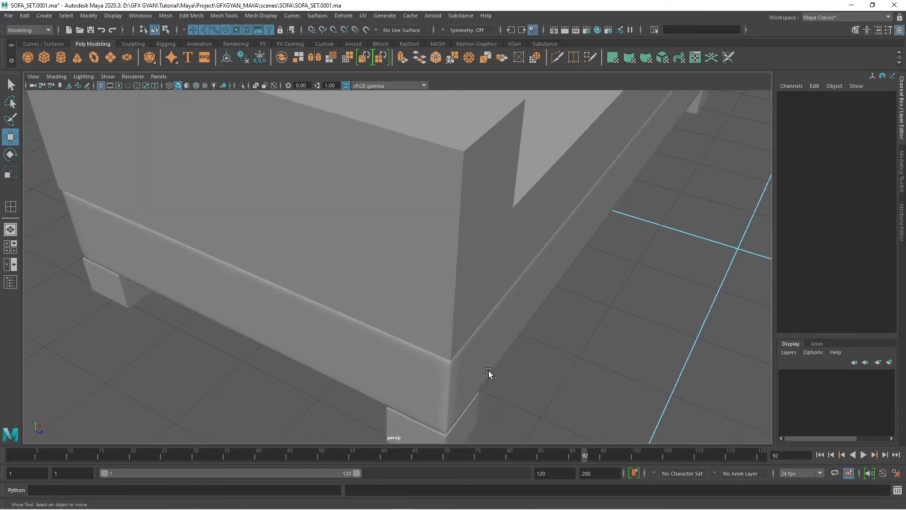
mouse_move(489, 372)
alt+mouse_down()
mouse_move(467, 366)
mouse_move(479, 384)
alt+mouse_up()
scroll(377, 306, down, 4)
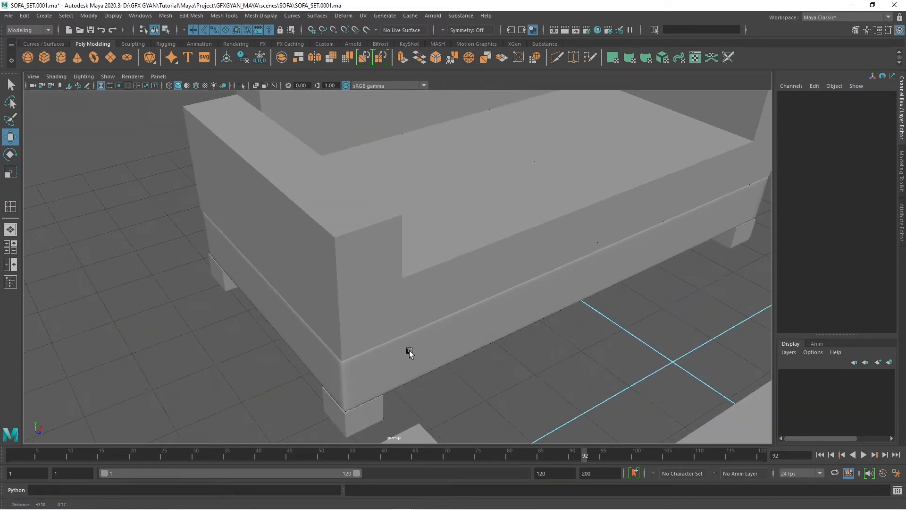
alt+drag(411, 349, 426, 344)
scroll(377, 326, up, 3)
- Isolate the sofa's left armrest block for editing
click(315, 296)
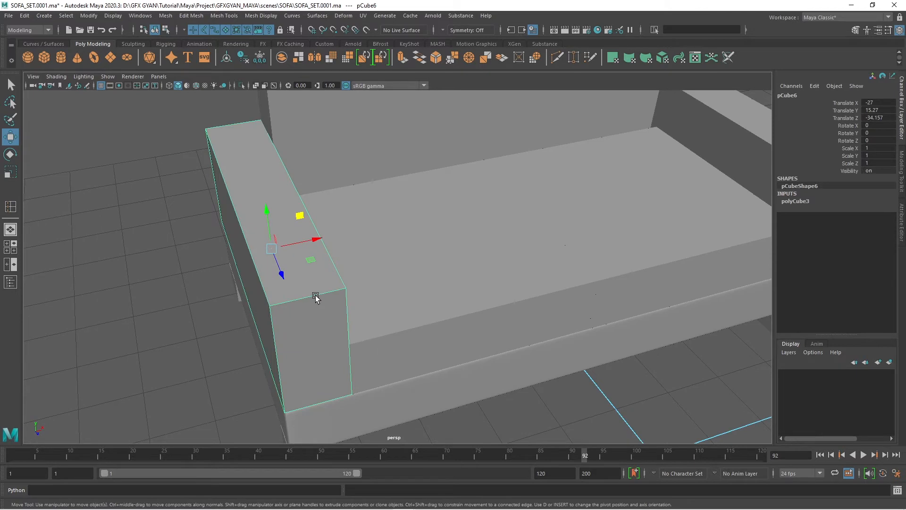
key(ctrl+1)
alt+drag(307, 299, 346, 102)
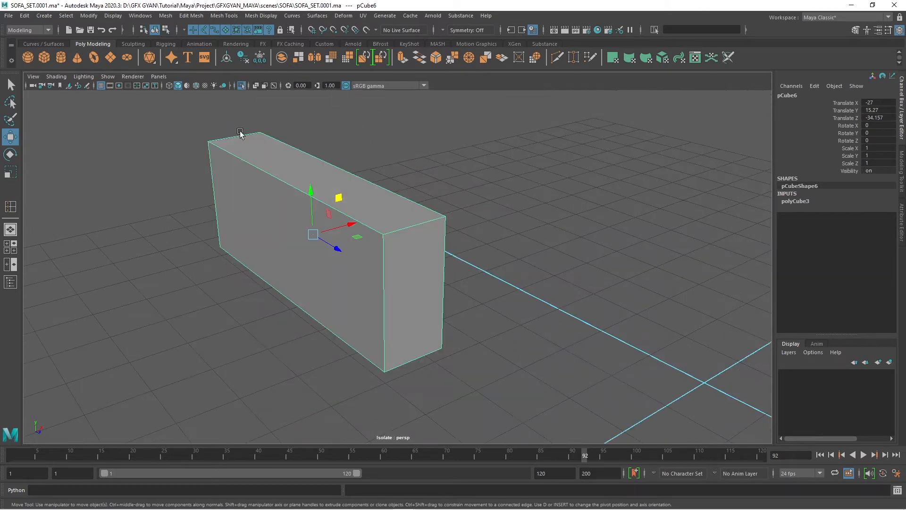
click(222, 16)
mouse_move(191, 15)
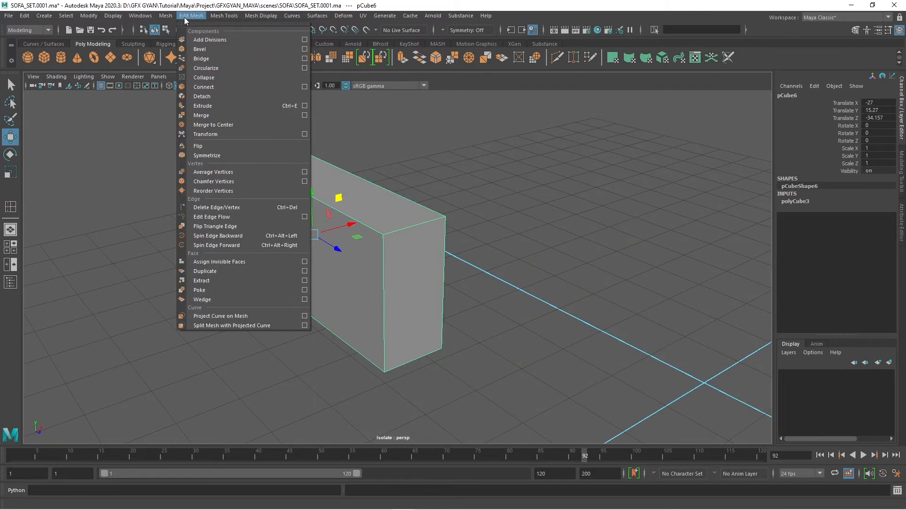
click(457, 178)
- Switch the armrest to edge selection and select all of its edges
alt+drag(456, 178, 444, 251)
right_drag(377, 255, 382, 196)
drag(177, 122, 491, 411)
alt+drag(551, 350, 524, 333)
drag(163, 114, 540, 387)
alt+drag(520, 343, 473, 340)
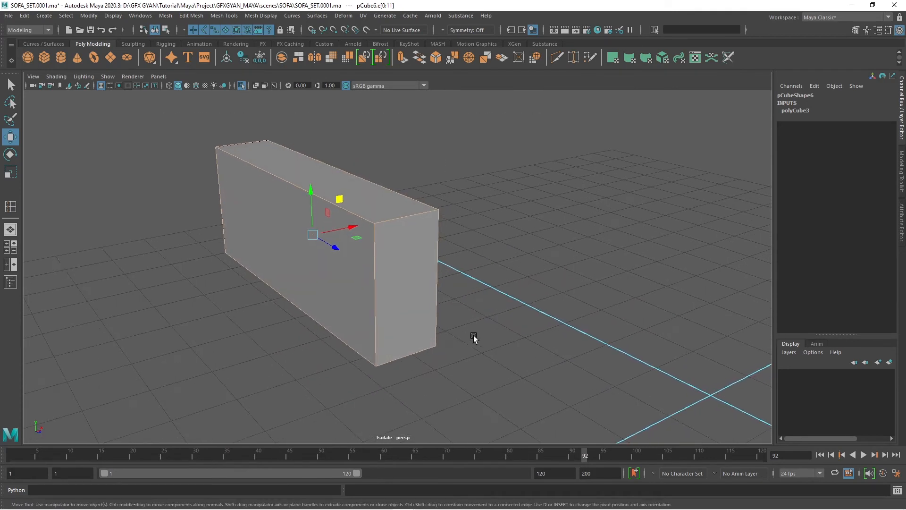
- Reset the Bevel options to their defaults and bevel all armrest edges with width 0.5 and one segment
click(191, 15)
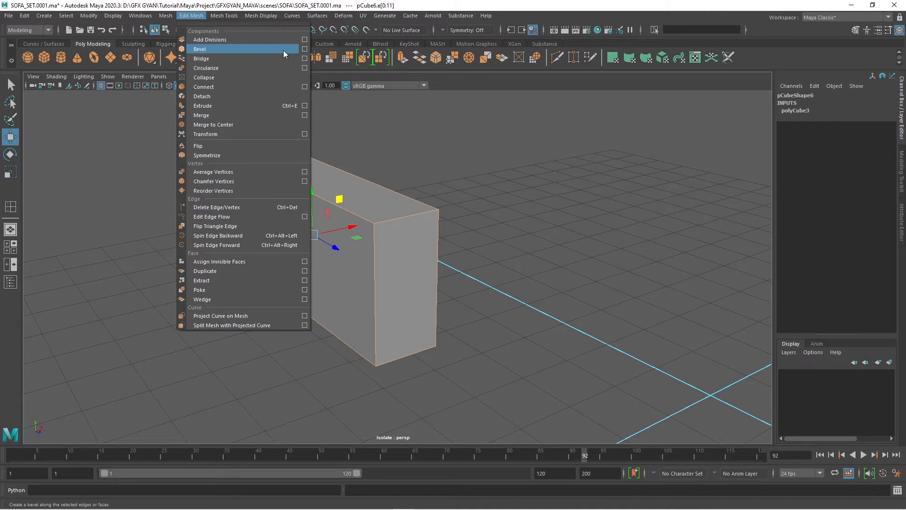
click(304, 49)
click(441, 176)
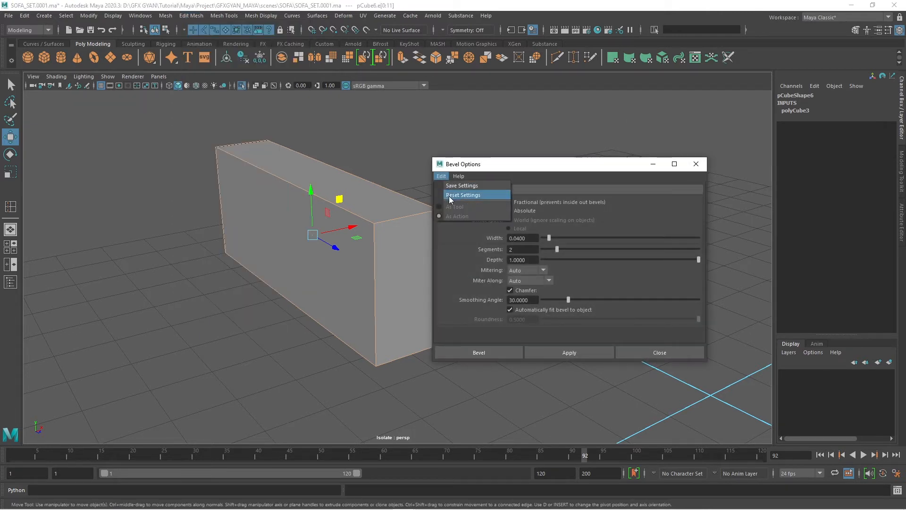
click(466, 197)
drag(537, 166, 682, 111)
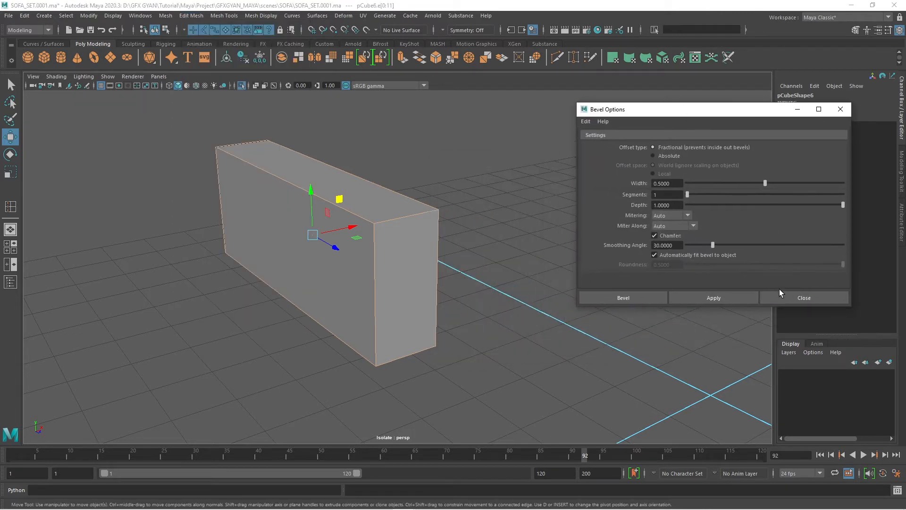
click(717, 298)
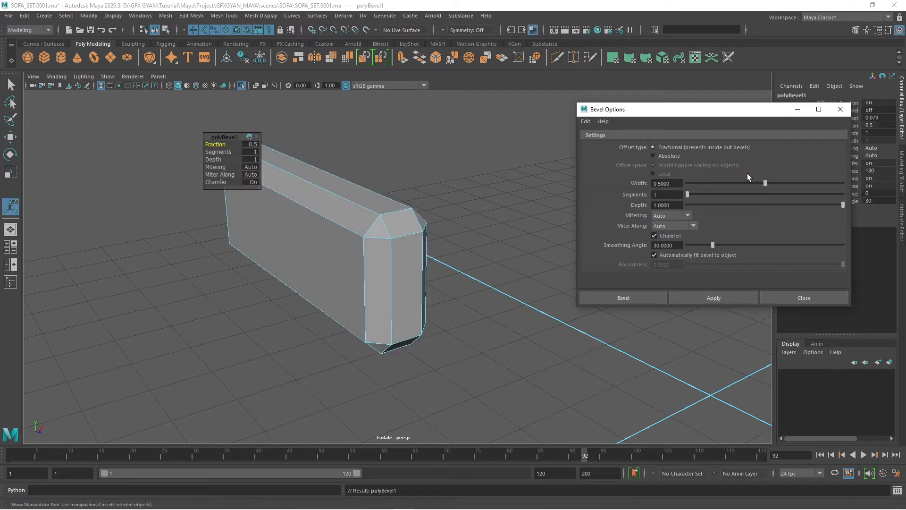
click(799, 298)
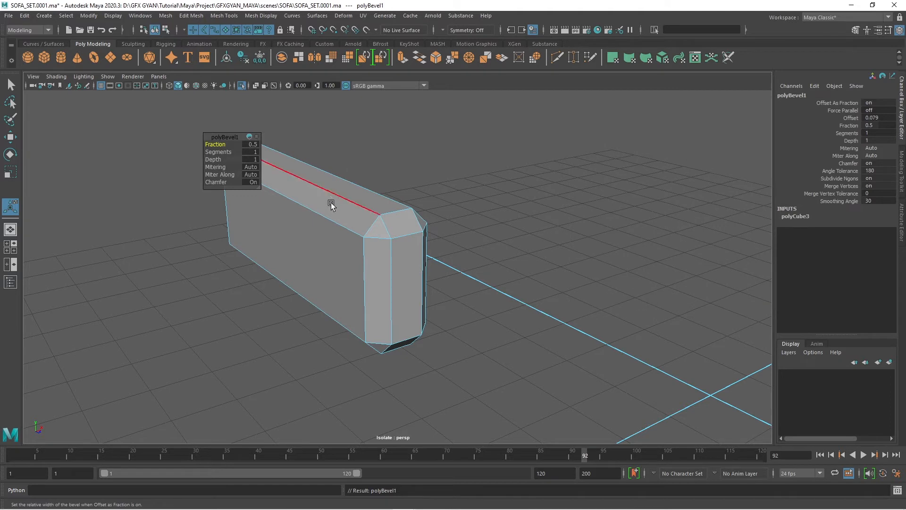
- Set the armrest bevel's fraction to 0.12 and its segments to 2
drag(222, 135, 538, 164)
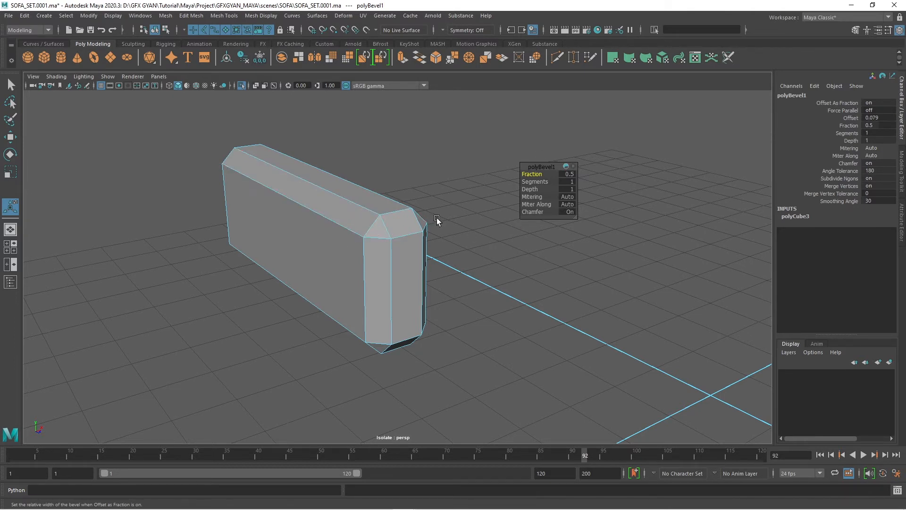
drag(534, 171, 533, 146)
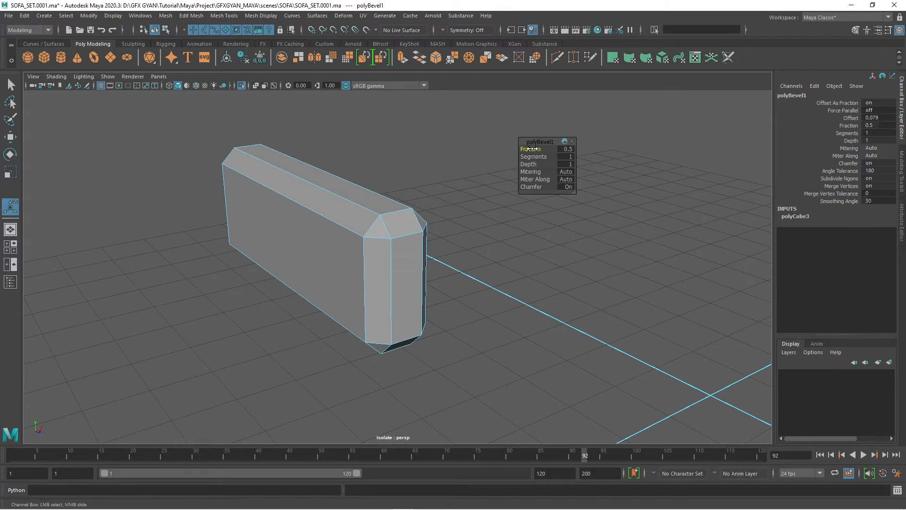
drag(531, 148, 513, 154)
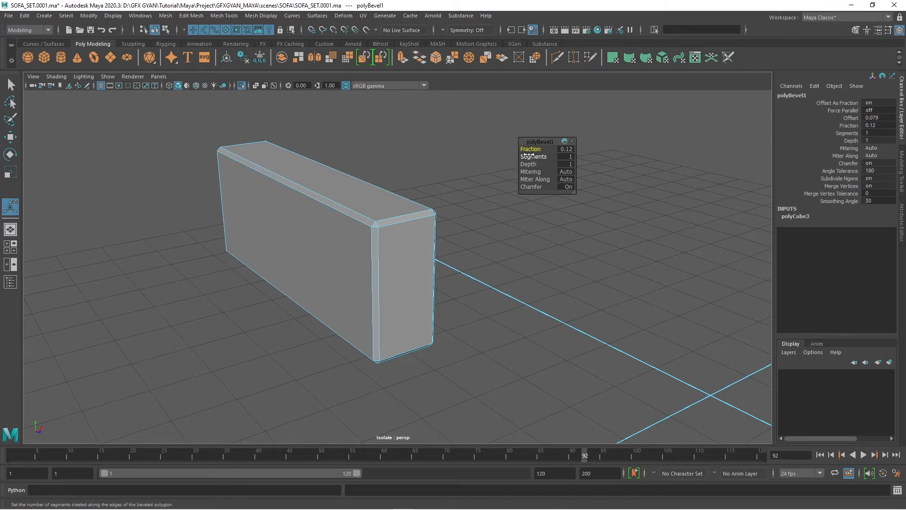
click(528, 156)
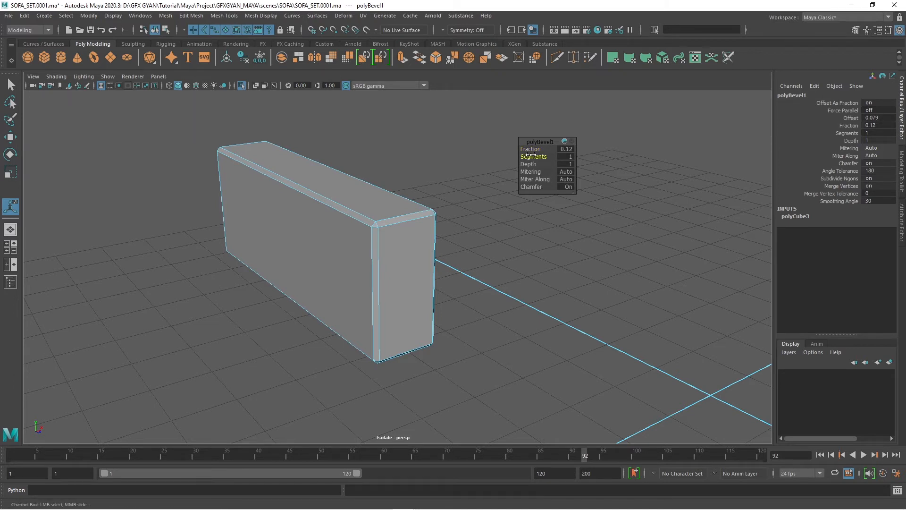
middle_drag(530, 155, 533, 155)
scroll(370, 238, up, 3)
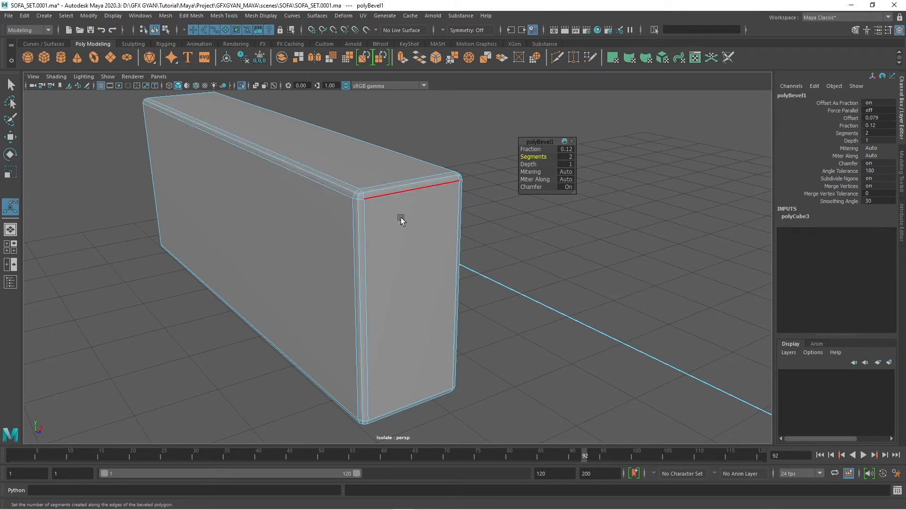
- Display the beveled armrest with smooth mesh preview and return to object mode with nothing selected
alt+drag(401, 217, 310, 250)
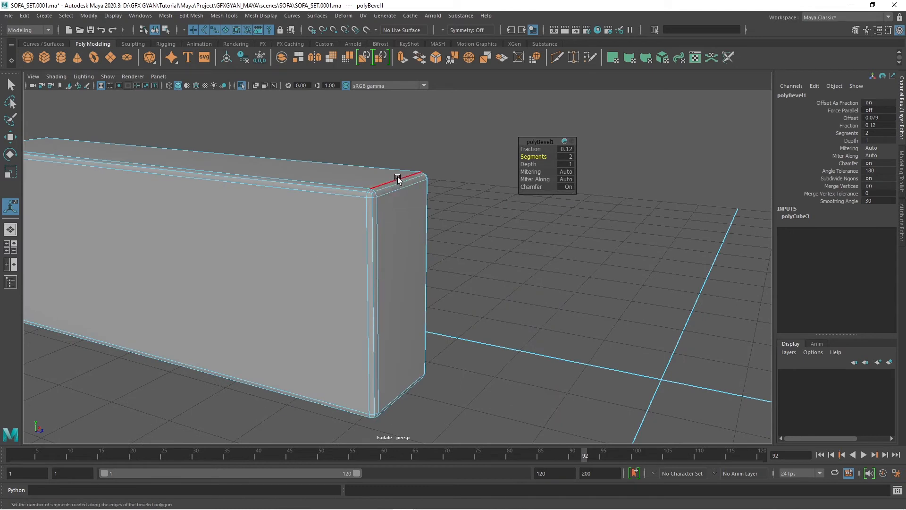
scroll(426, 243, down, 3)
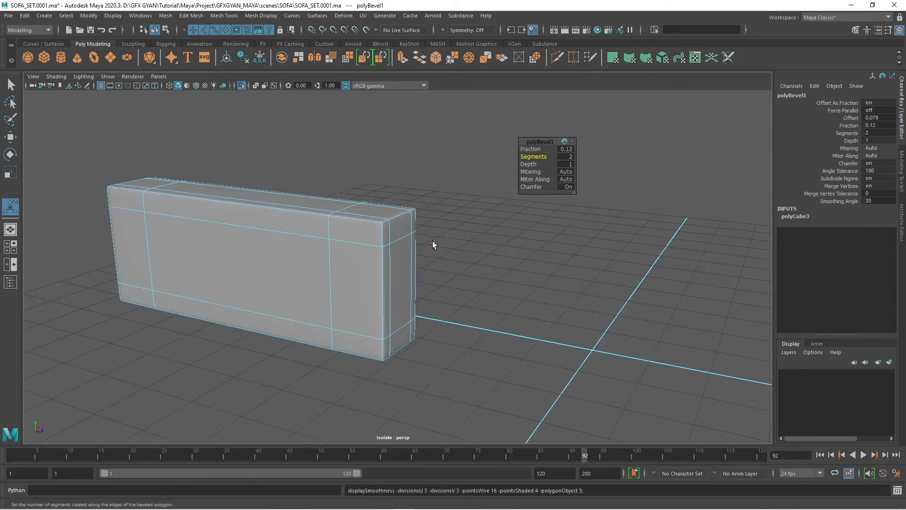
key(q)
click(462, 256)
alt+drag(465, 259, 275, 319)
click(275, 320)
- Bring the whole sofa set back into view and isolate the sofa's backrest block
alt+drag(391, 320, 422, 306)
click(422, 305)
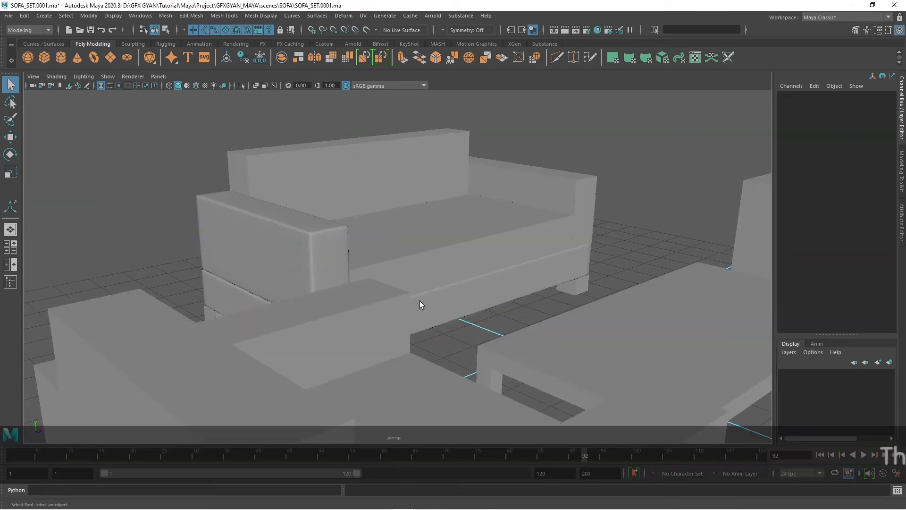
alt+drag(585, 144, 423, 321)
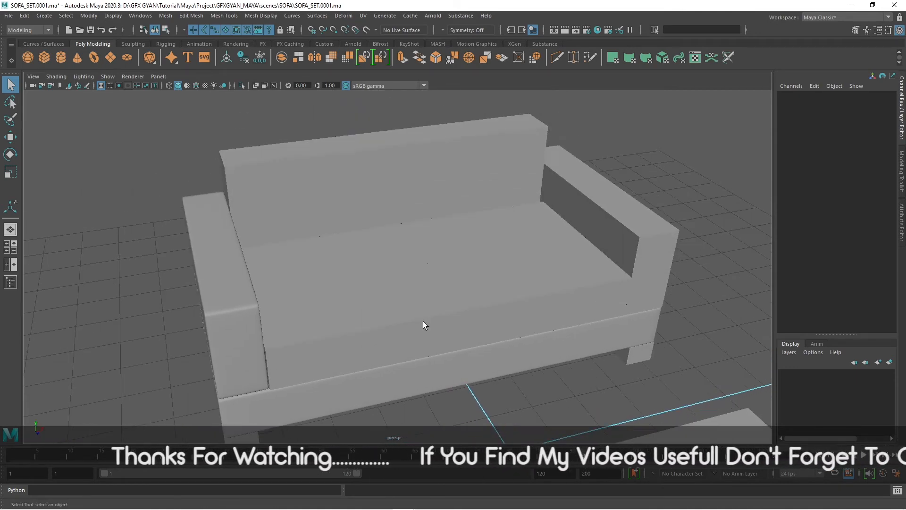
click(368, 173)
alt+drag(442, 217, 364, 241)
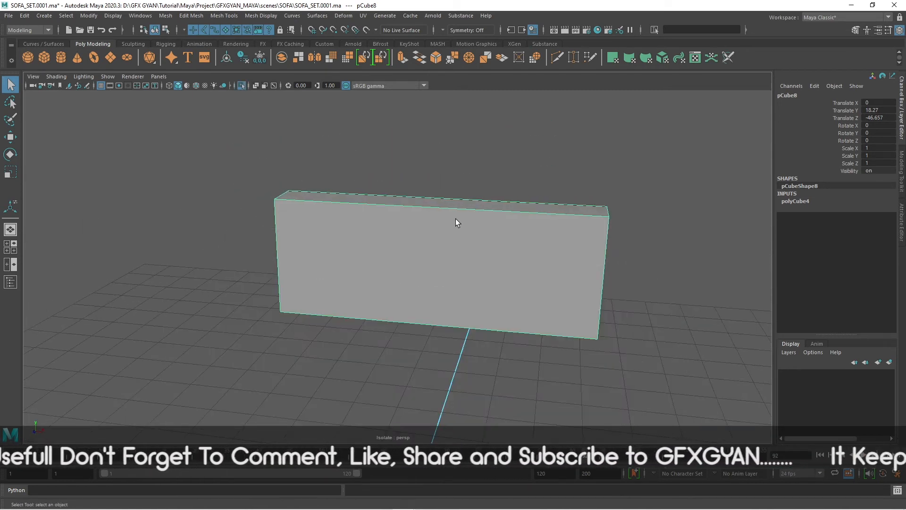
- Switch the backrest to edge selection and select all of its edges
right_drag(455, 219, 456, 190)
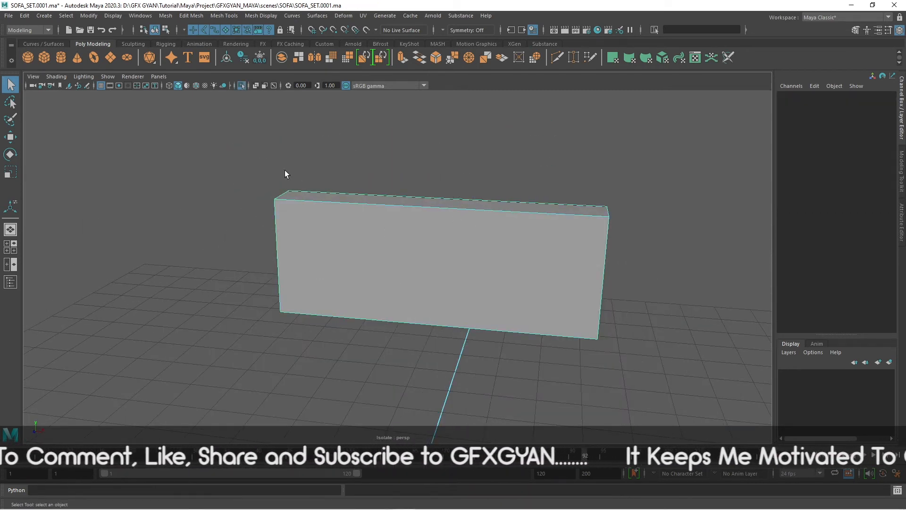
drag(193, 160, 740, 369)
click(739, 369)
drag(192, 128, 647, 363)
alt+drag(407, 356, 484, 351)
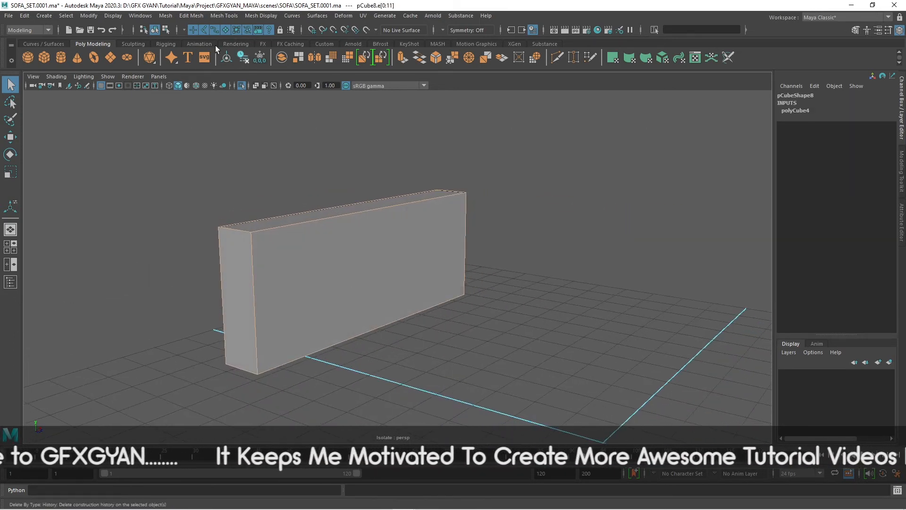
- Bevel the backrest edges with fraction 0.24 and 2 segments, and show the block smoothed in object mode
click(190, 16)
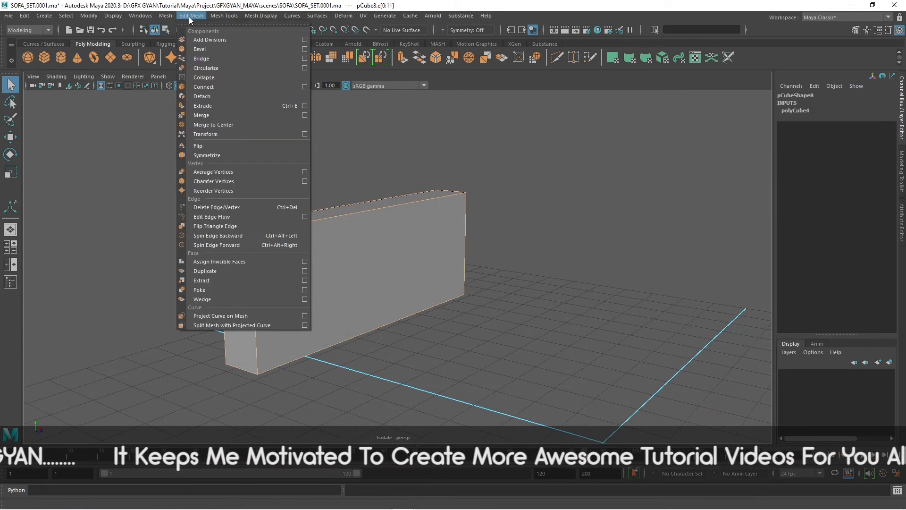
click(214, 52)
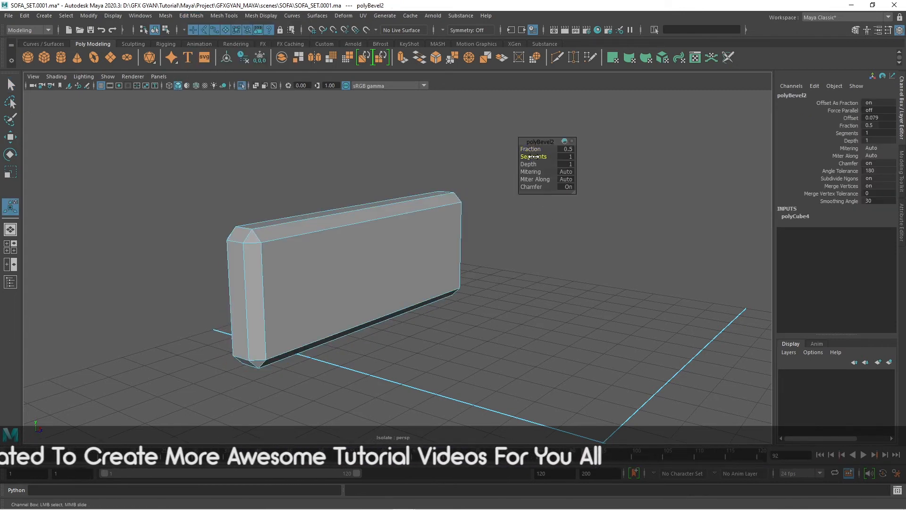
drag(531, 157, 522, 145)
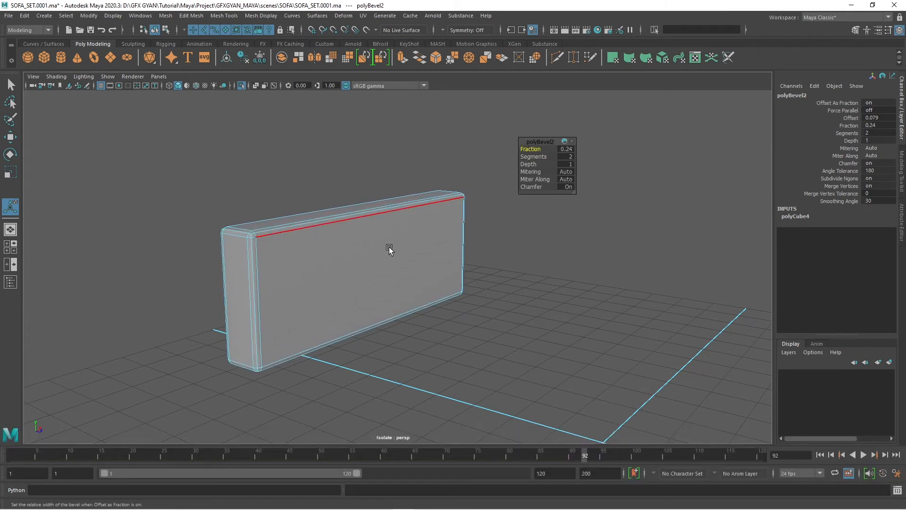
right_drag(381, 217, 427, 196)
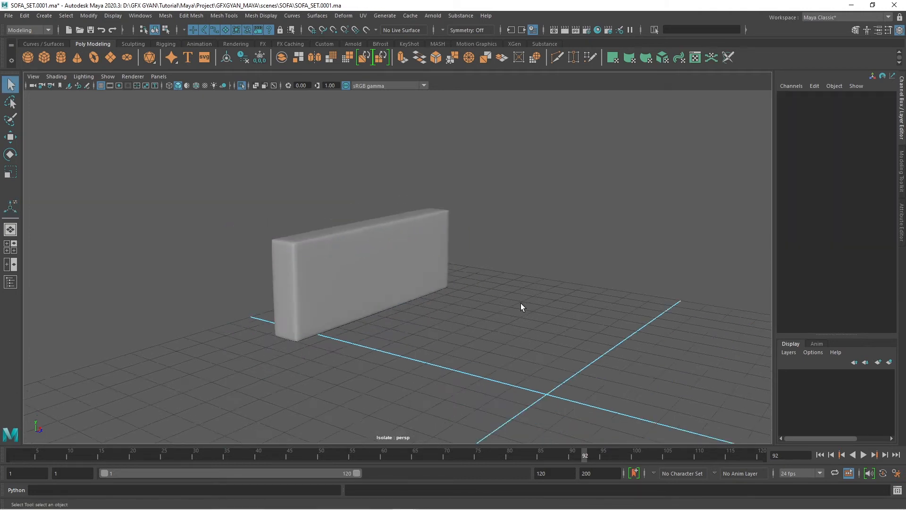
- End the backrest isolation to bring back the whole sofa set, and leave nothing selected
alt+drag(520, 303, 468, 376)
key(ctrl+1)
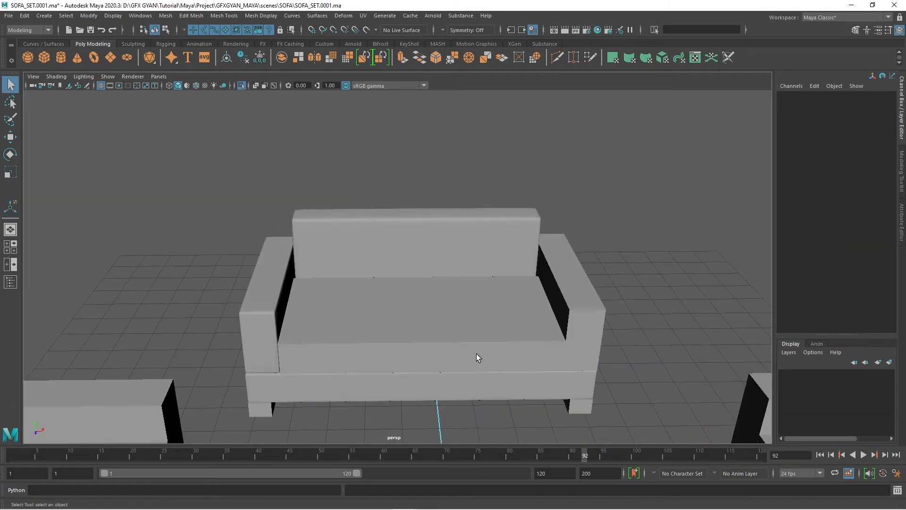
alt+drag(531, 329, 439, 346)
click(465, 387)
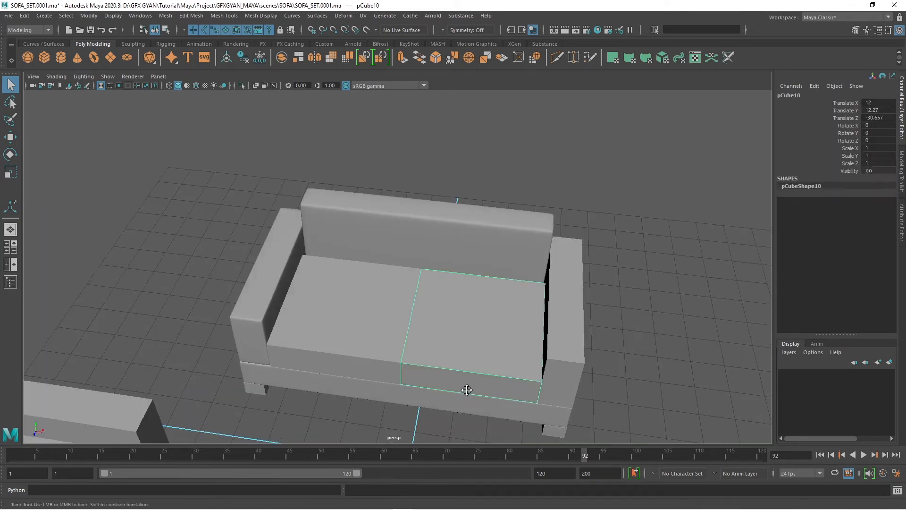
alt+drag(465, 387, 326, 333)
click(452, 389)
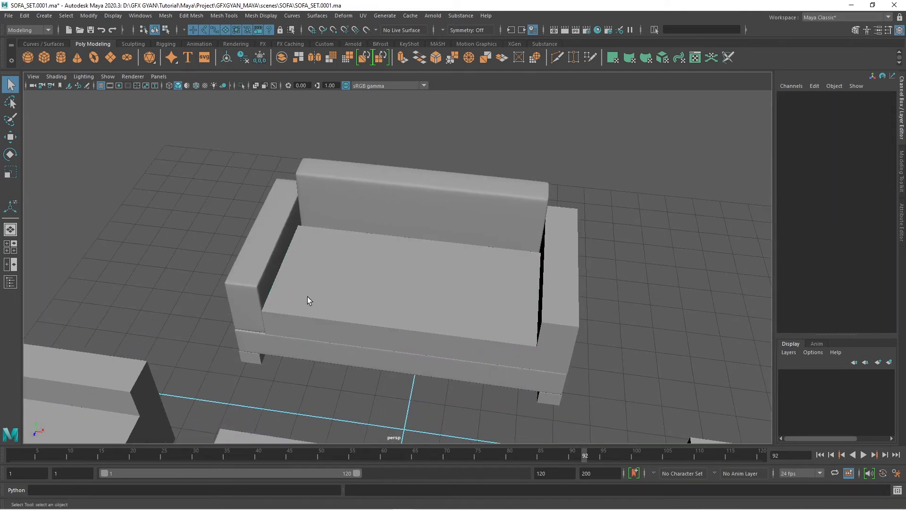
alt+drag(425, 342, 451, 348)
alt+middle_drag(450, 348, 459, 351)
mouse_move(458, 351)
alt+mouse_down()
mouse_move(439, 315)
mouse_move(419, 306)
mouse_move(461, 340)
alt+mouse_up()
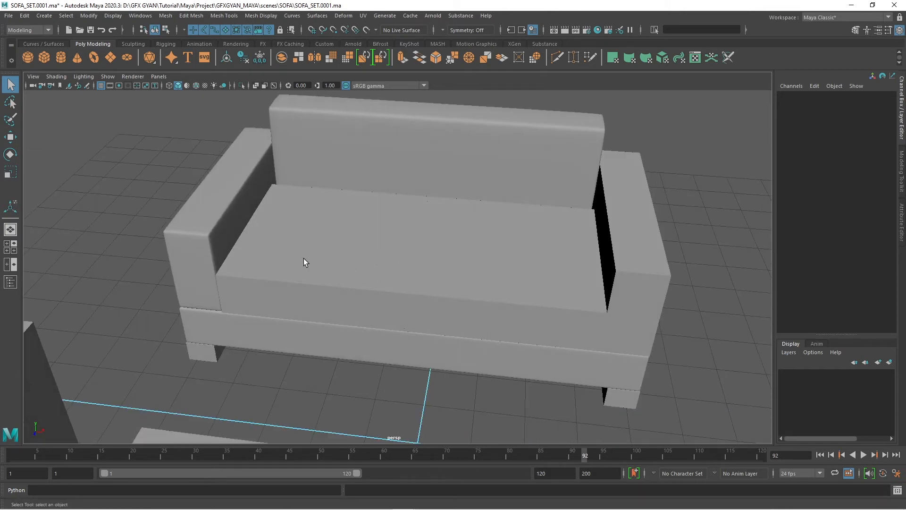
- Bevel the sofa's left seat cushion with fraction 0.19 and 2 segments
click(357, 310)
alt+drag(358, 272, 280, 248)
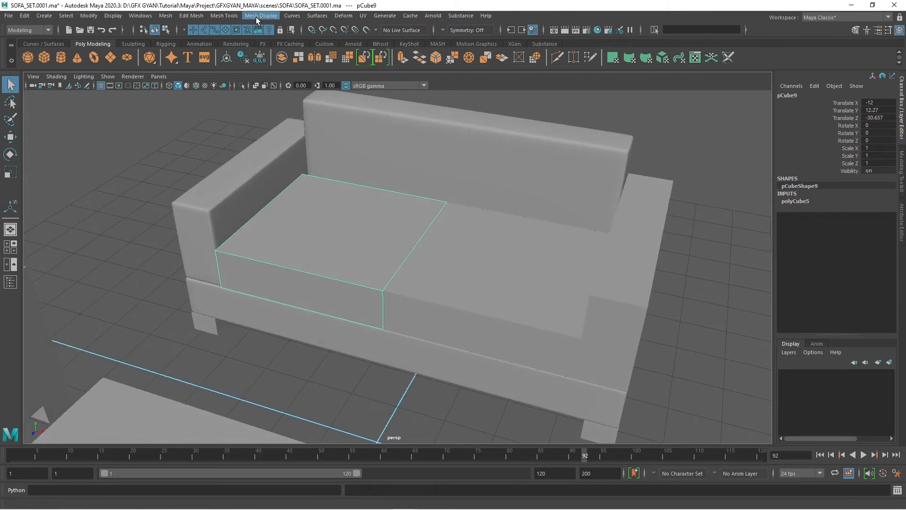
click(191, 15)
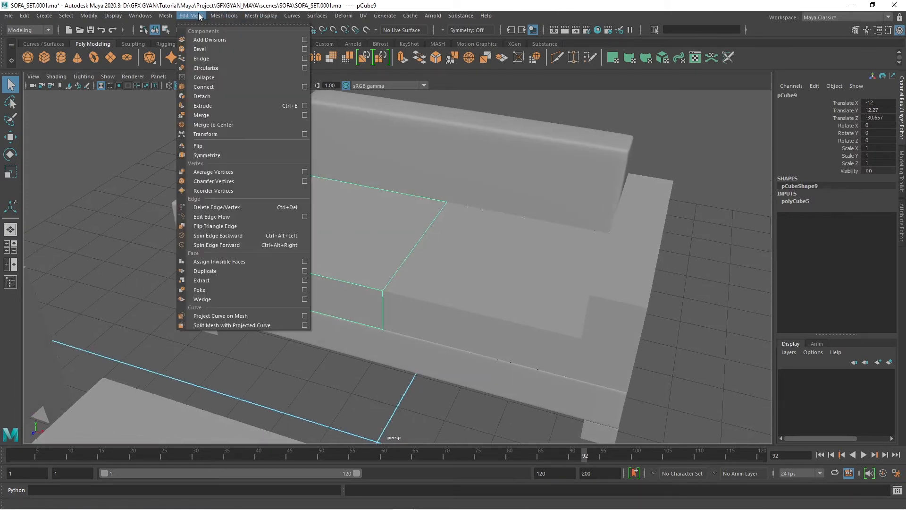
click(202, 50)
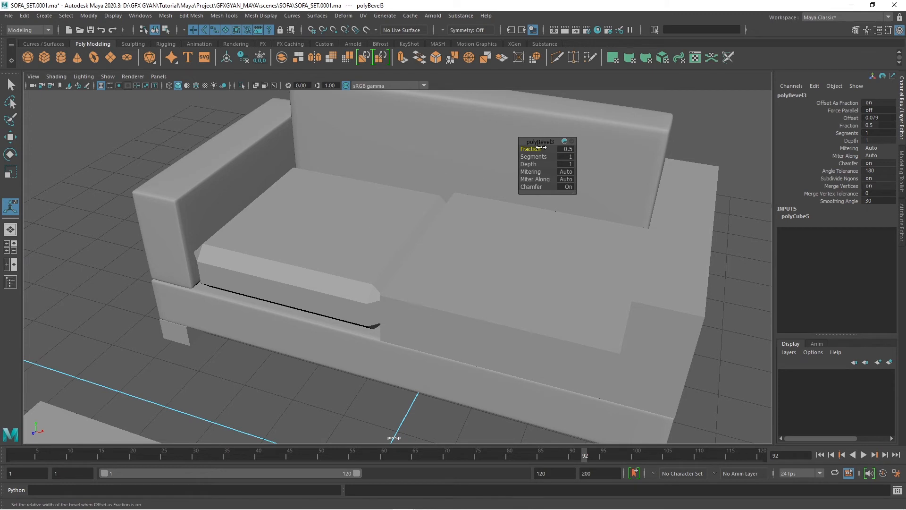
mouse_move(539, 148)
mouse_down()
mouse_move(524, 148)
mouse_move(546, 156)
mouse_up()
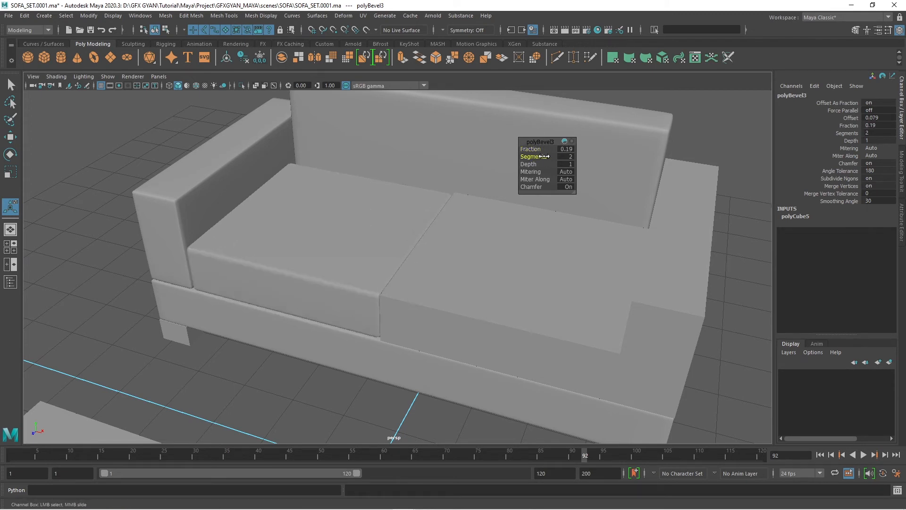
- Bevel the sofa's right seat cushion with fraction 0.14 and 2 segments
click(488, 294)
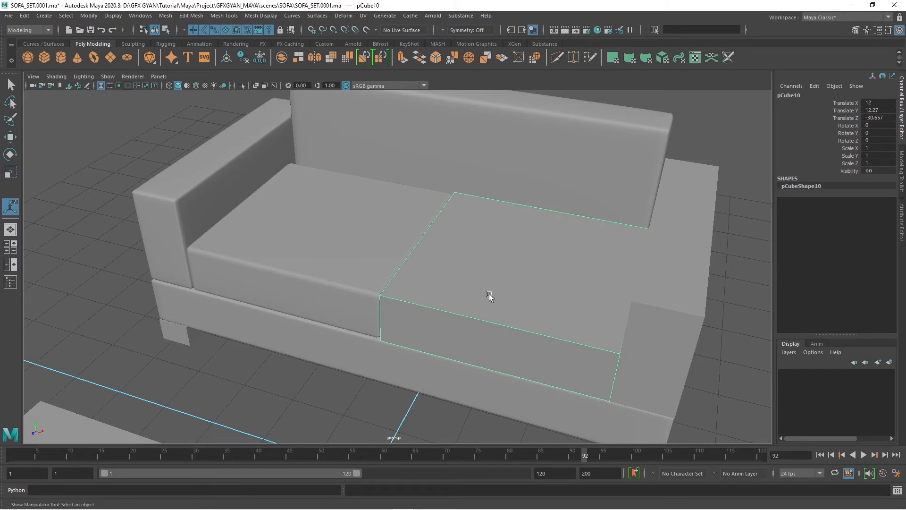
click(191, 16)
click(198, 49)
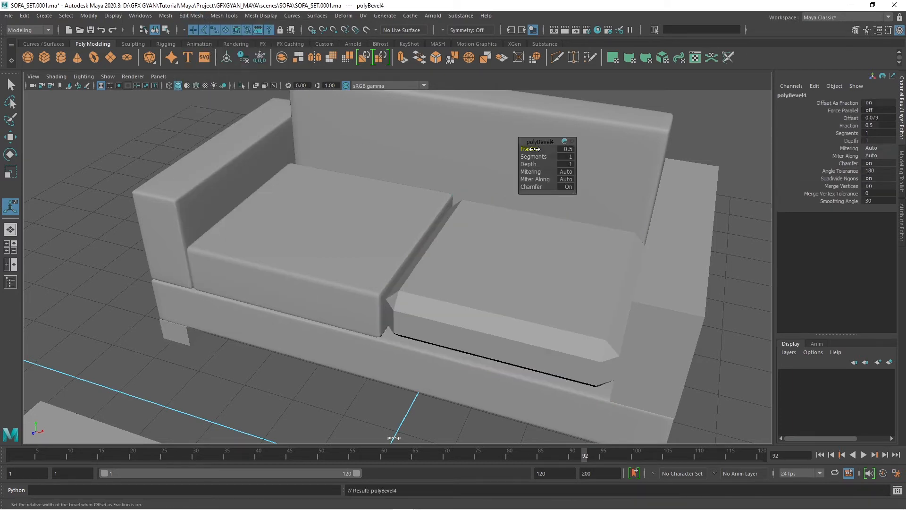
drag(532, 149, 535, 156)
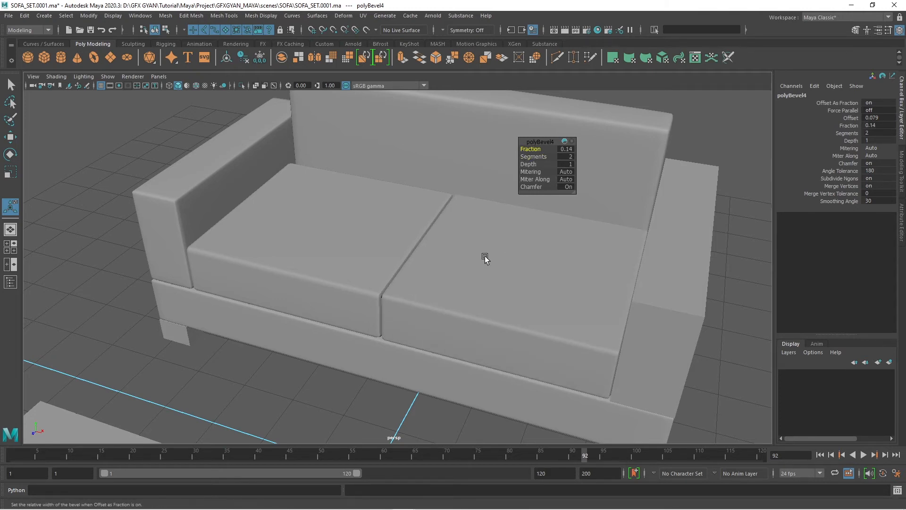
- Display both beveled seat cushions with smooth mesh preview
alt+drag(485, 259, 396, 275)
click(405, 279)
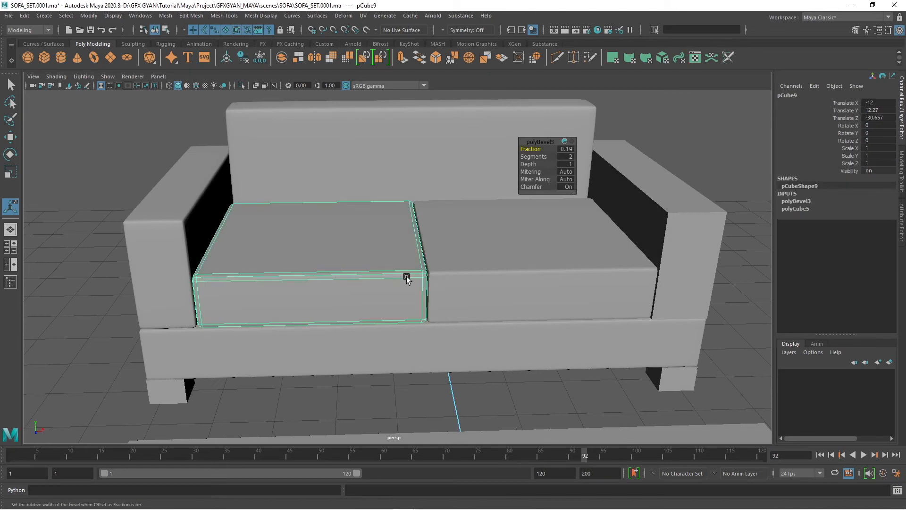
key(3)
click(481, 281)
key(3)
alt+drag(520, 241, 508, 244)
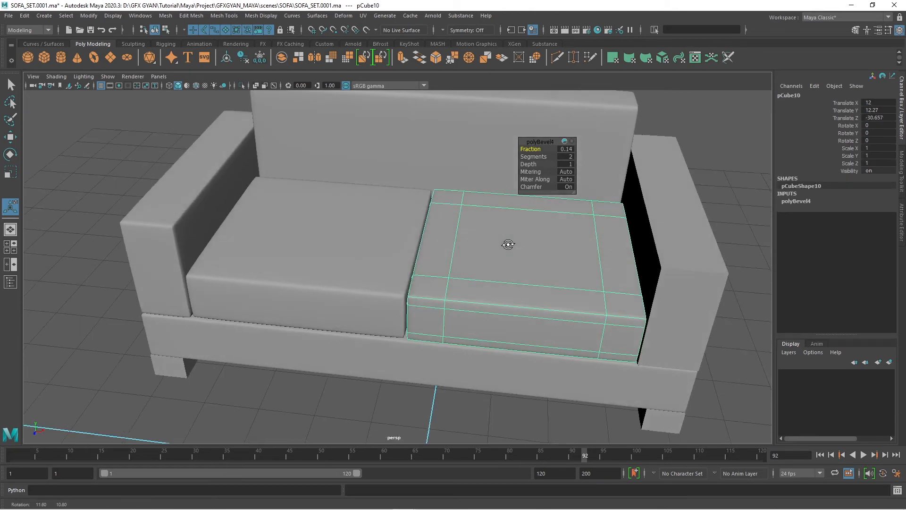
- Bevel the sofa's remaining unbeveled armrest, the one beside the right seat cushion, with fraction 0.1
click(705, 195)
alt+drag(705, 194, 621, 246)
alt+drag(552, 302, 501, 299)
click(536, 294)
alt+middle_drag(555, 290, 548, 316)
scroll(542, 306, down, 3)
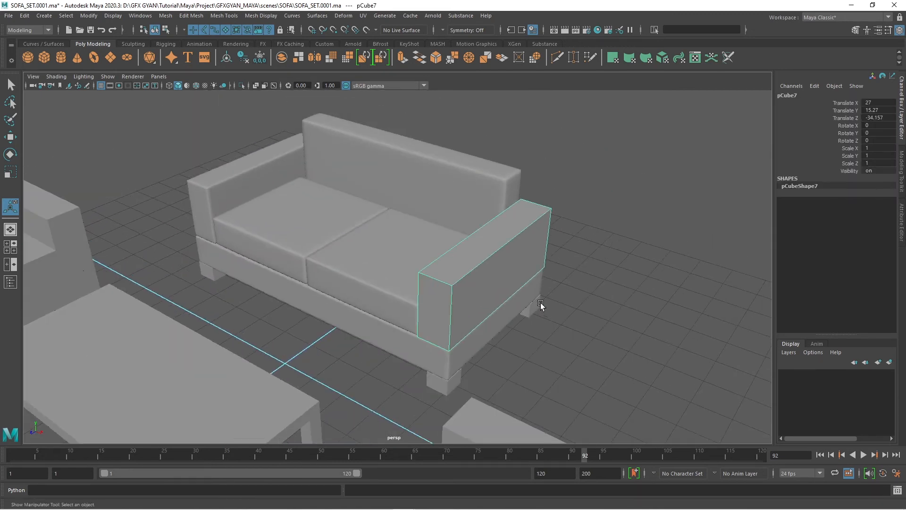
click(191, 16)
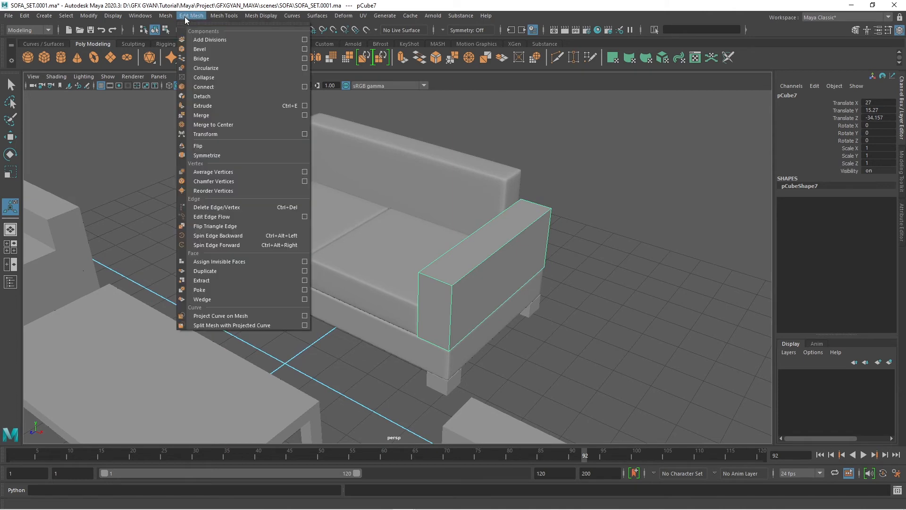
click(218, 52)
scroll(556, 208, up, 3)
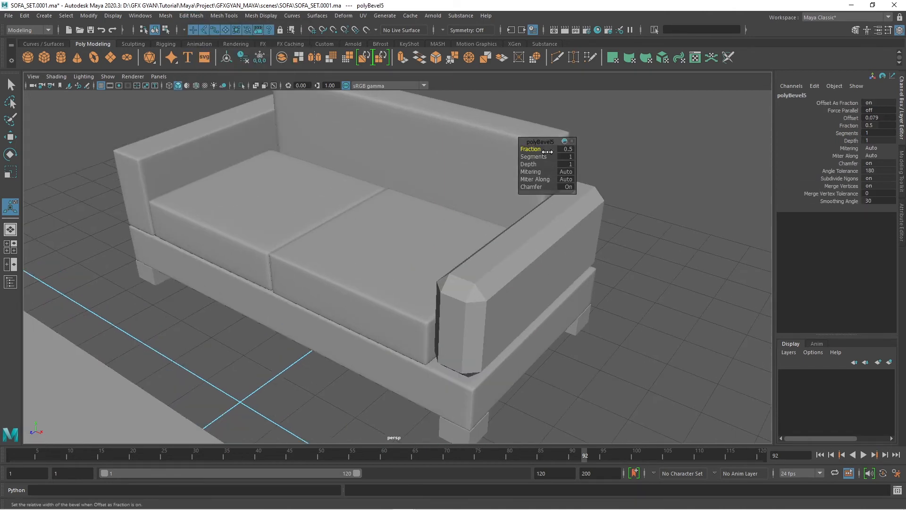
drag(534, 147, 534, 148)
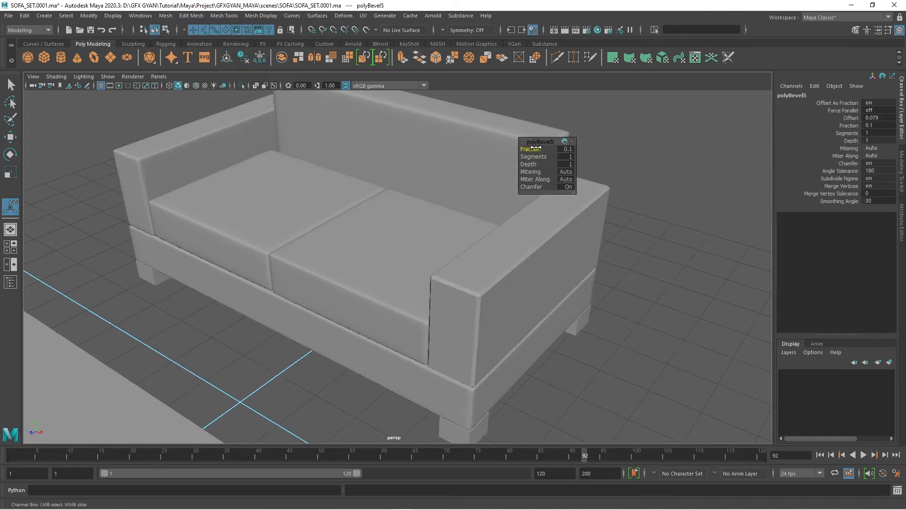
- Show the right armrest smoothed, set its bevel to 2 segments, and return to object mode with nothing selected
click(537, 240)
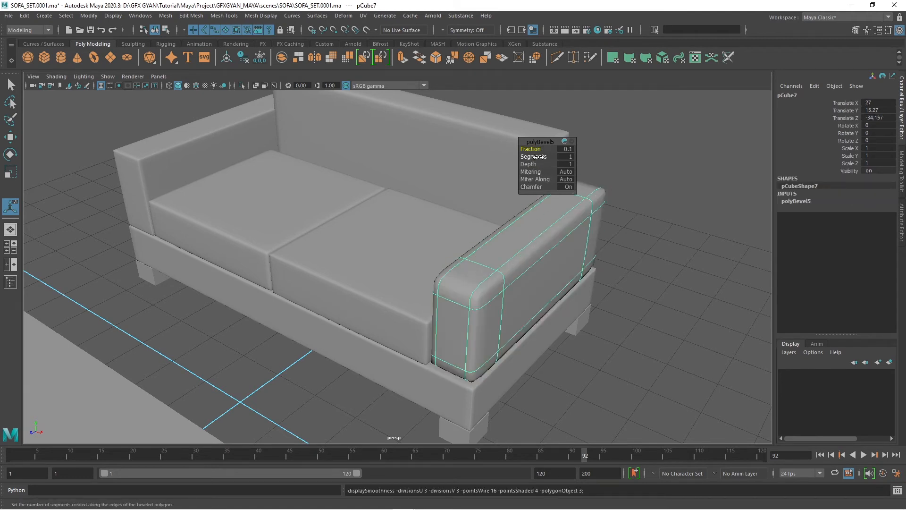
drag(535, 156, 540, 157)
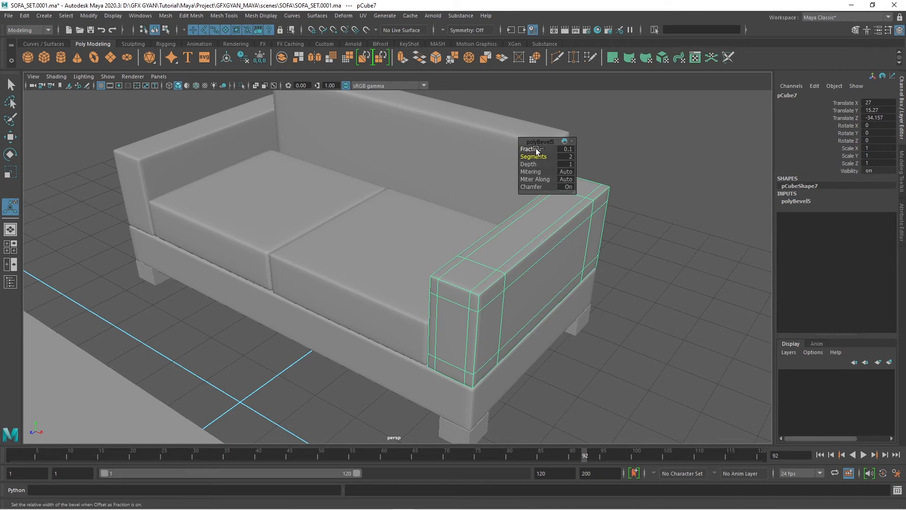
drag(530, 148, 533, 144)
right_drag(522, 225, 569, 208)
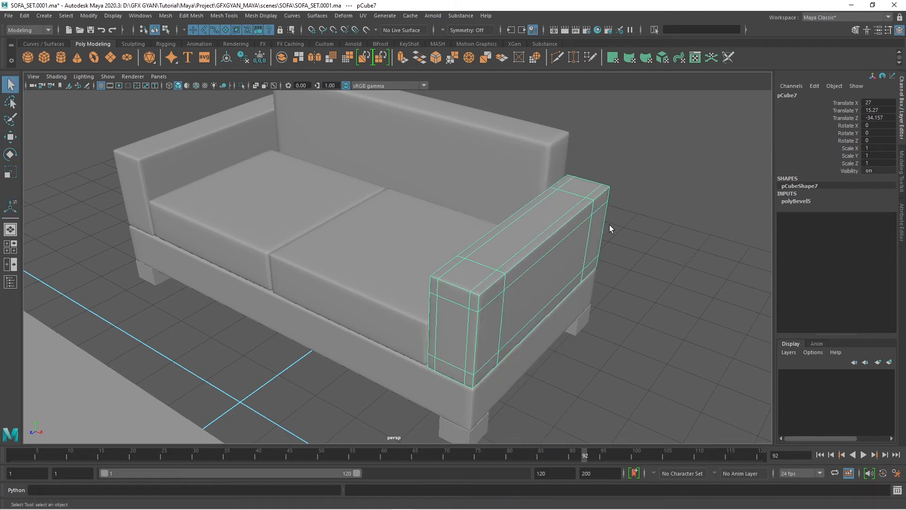
click(619, 231)
- Examine the smoothed sofa's armrests, cushions and backrest from several angles
scroll(646, 258, down, 5)
alt+drag(646, 258, 511, 311)
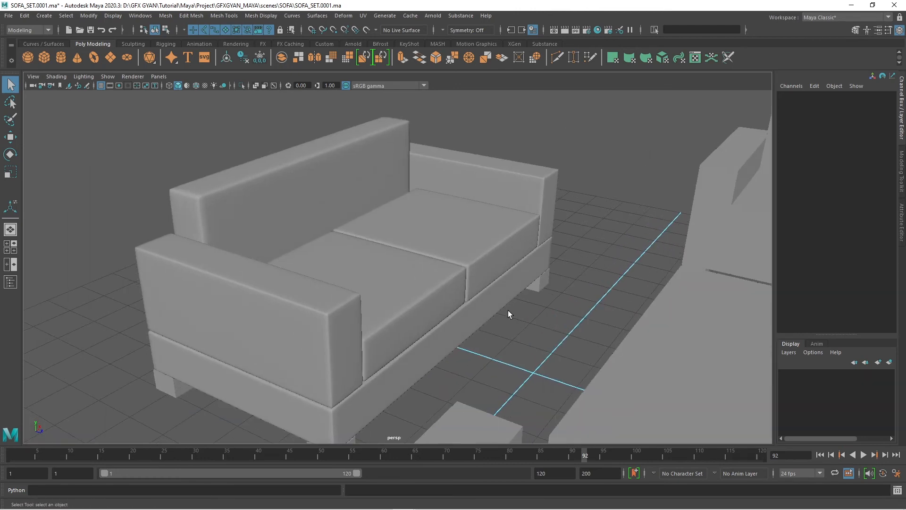
scroll(508, 312, up, 3)
scroll(507, 311, down, 4)
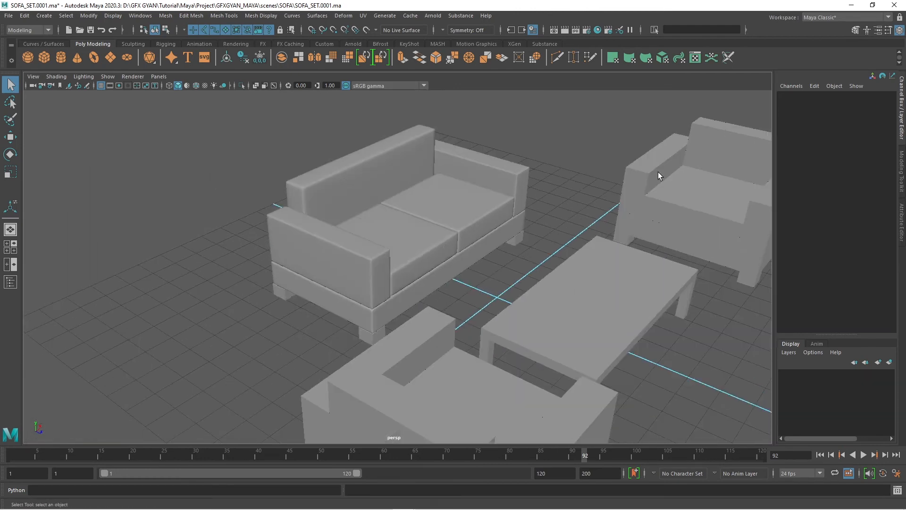
scroll(505, 226, up, 2)
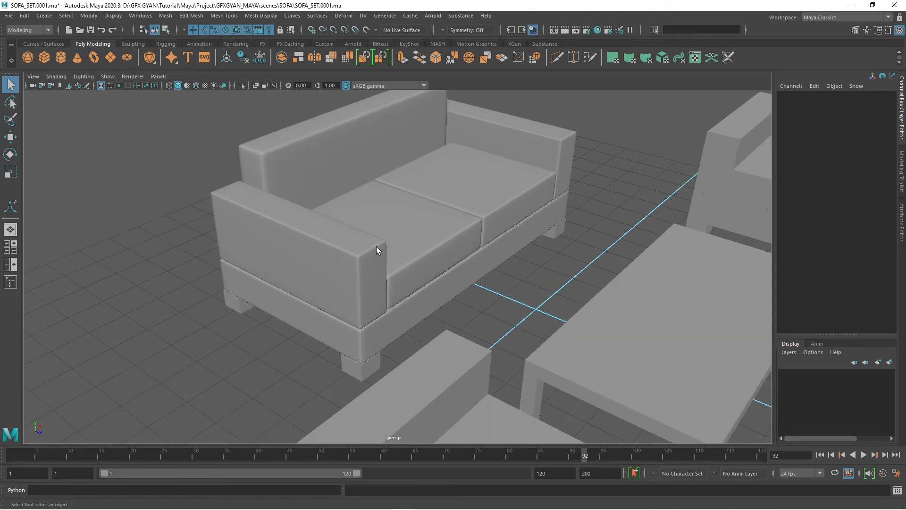
alt+drag(399, 285, 436, 272)
scroll(422, 276, down, 3)
scroll(421, 273, up, 3)
scroll(426, 269, down, 3)
scroll(472, 279, down, 3)
- Examine the whole sofa set, including both armchairs and the coffee table, from several sides
alt+middle_drag(583, 302, 473, 286)
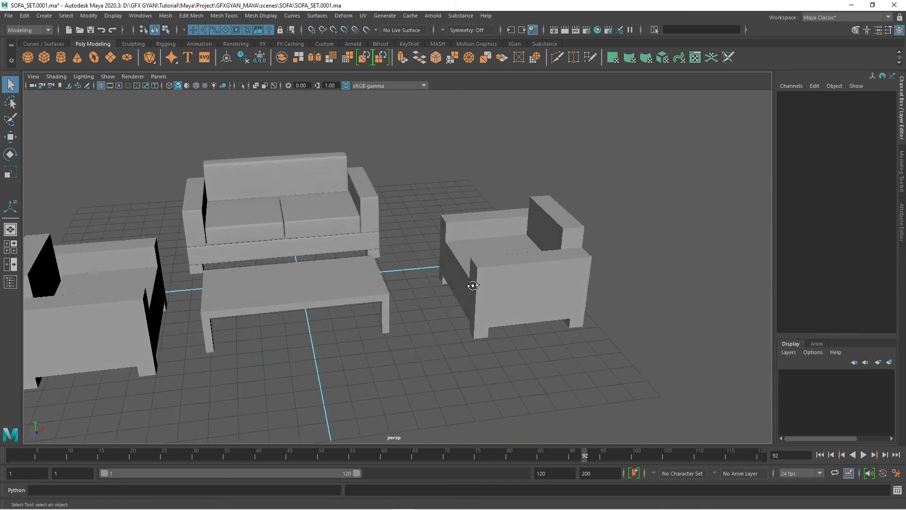
alt+drag(473, 285, 562, 321)
alt+drag(328, 291, 344, 248)
scroll(533, 179, down, 3)
alt+drag(534, 181, 239, 136)
alt+drag(567, 293, 80, 345)
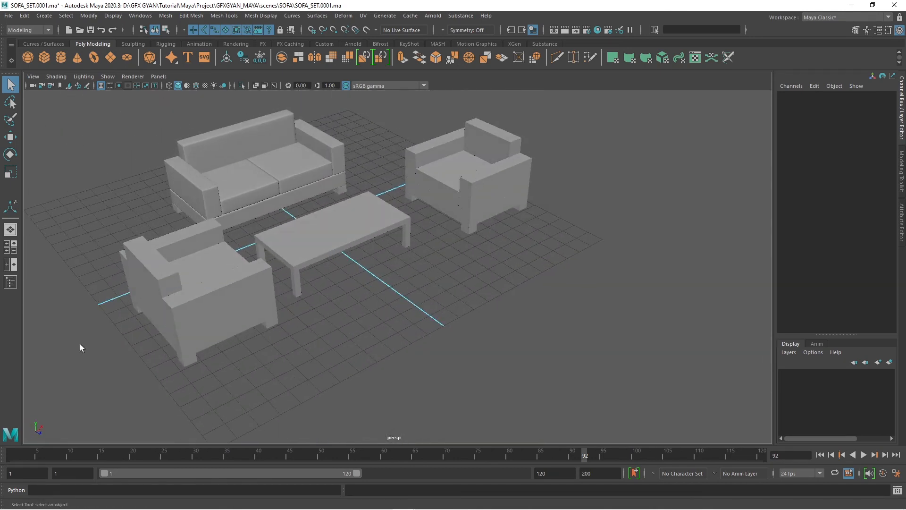
alt+middle_drag(465, 222, 538, 283)
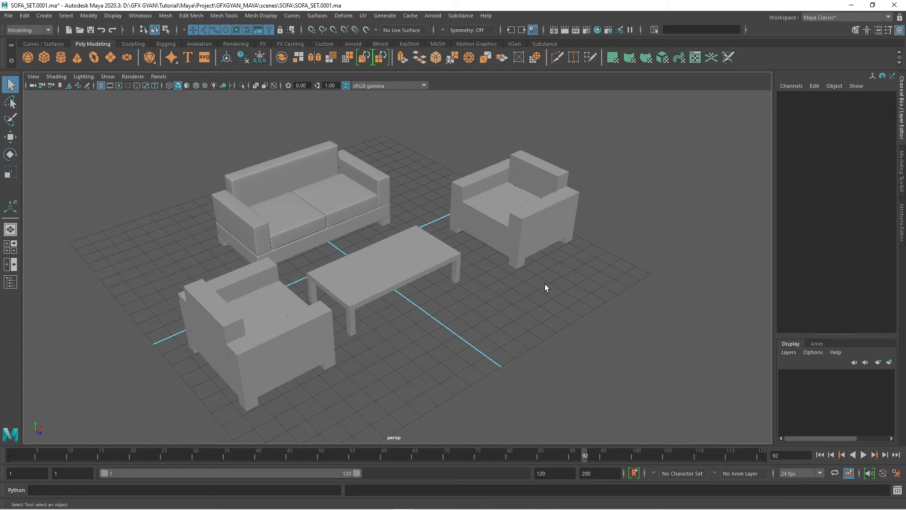
alt+drag(531, 239, 547, 270)
scroll(484, 305, down, 3)
alt+middle_drag(484, 304, 574, 250)
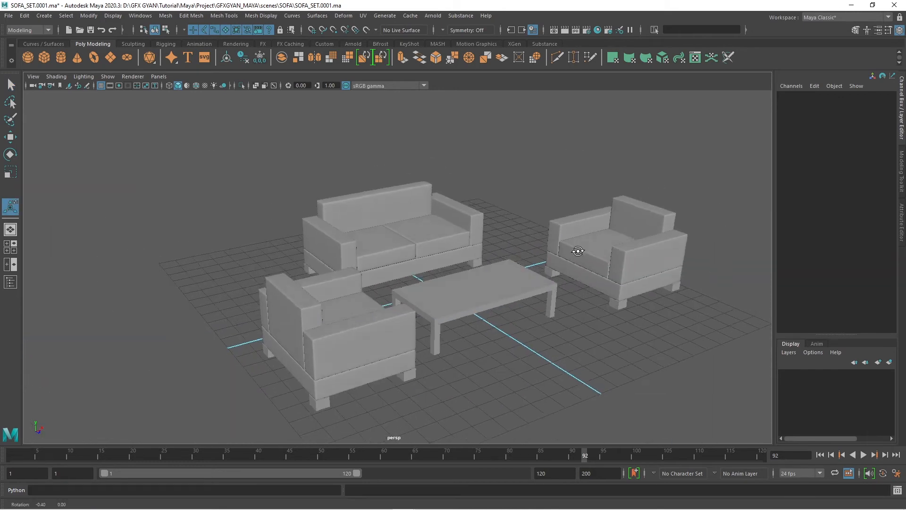
alt+drag(574, 250, 443, 219)
alt+drag(519, 264, 534, 233)
- Inspect the edge loops across the sofa set with wireframe on shaded turned on, and turn it off again
click(196, 86)
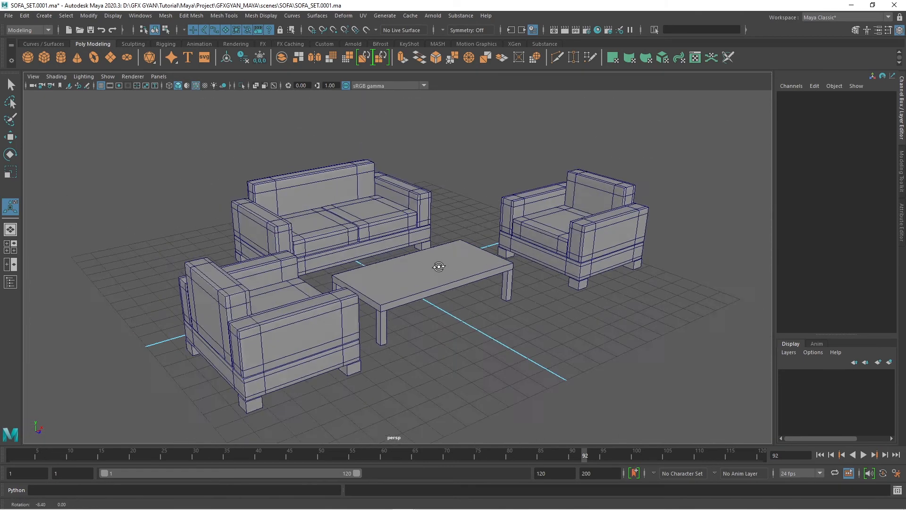
alt+drag(440, 263, 254, 183)
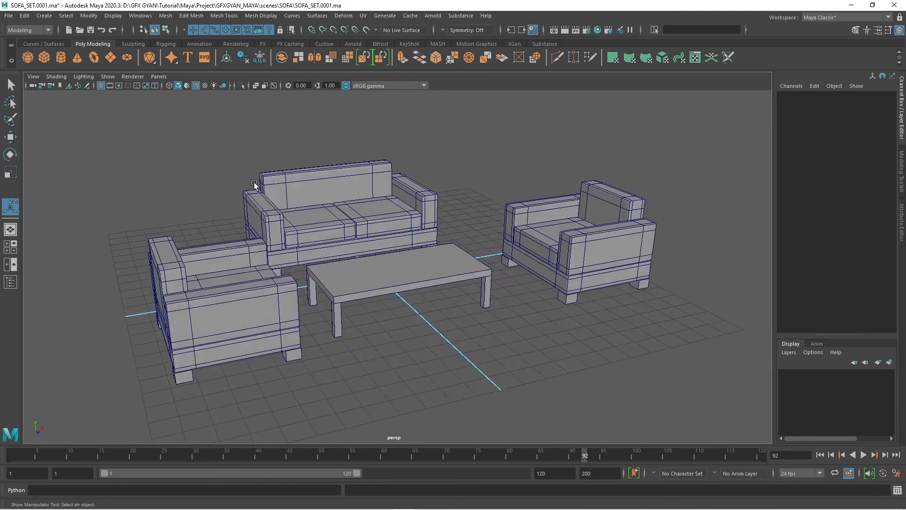
click(197, 87)
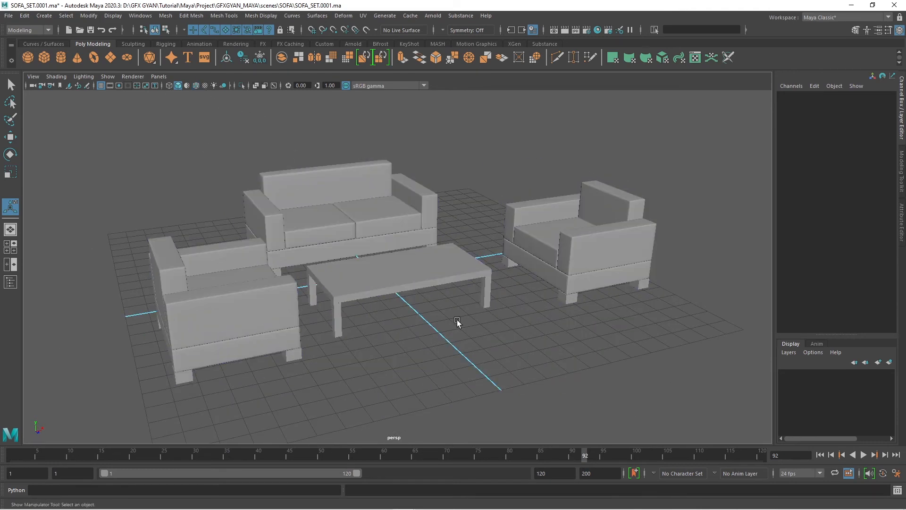
mouse_move(458, 319)
alt+mouse_down()
mouse_move(435, 289)
mouse_move(371, 300)
mouse_move(495, 299)
mouse_move(351, 315)
alt+mouse_up()
scroll(486, 297, up, 2)
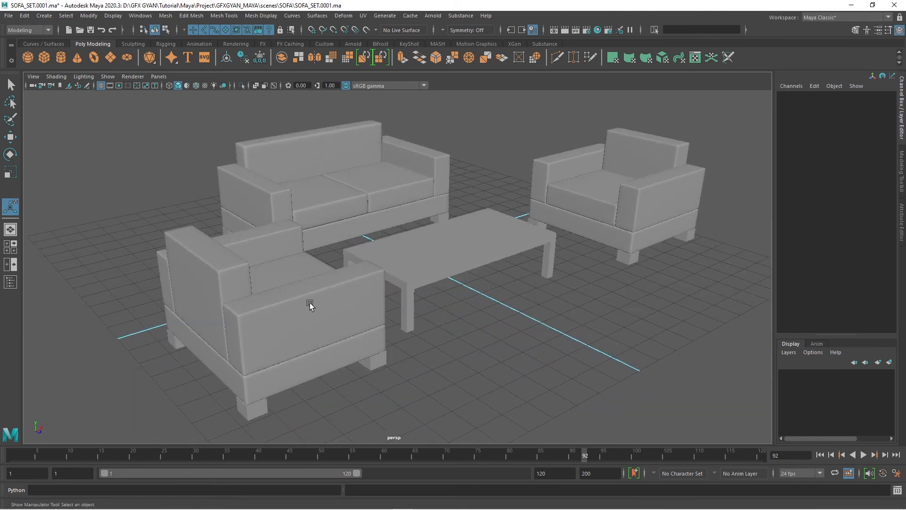
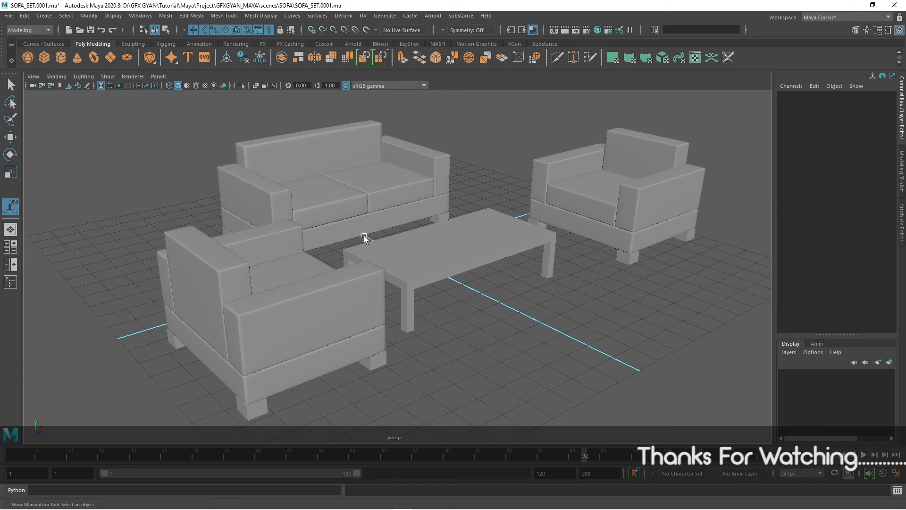
- Select the sofa's left seat cushion and frame it to inspect its beveled edges up close
scroll(353, 191, up, 5)
click(313, 248)
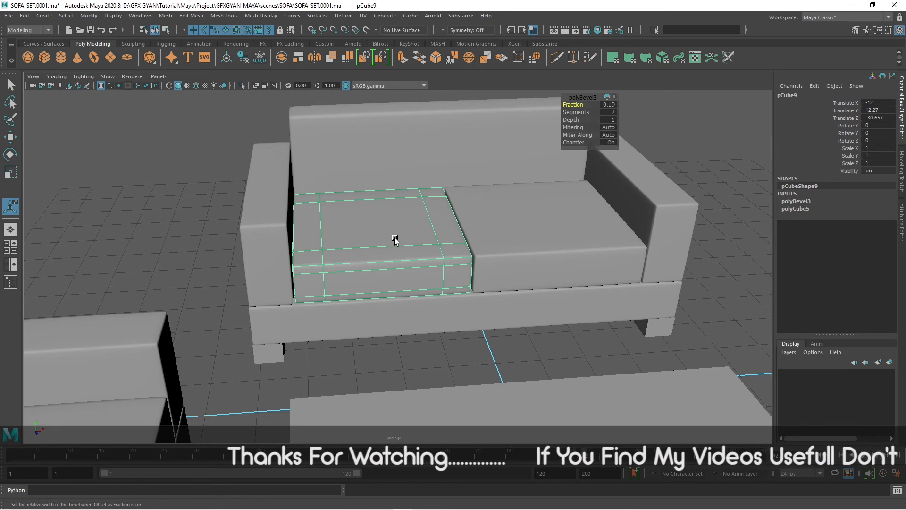
scroll(395, 238, up, 6)
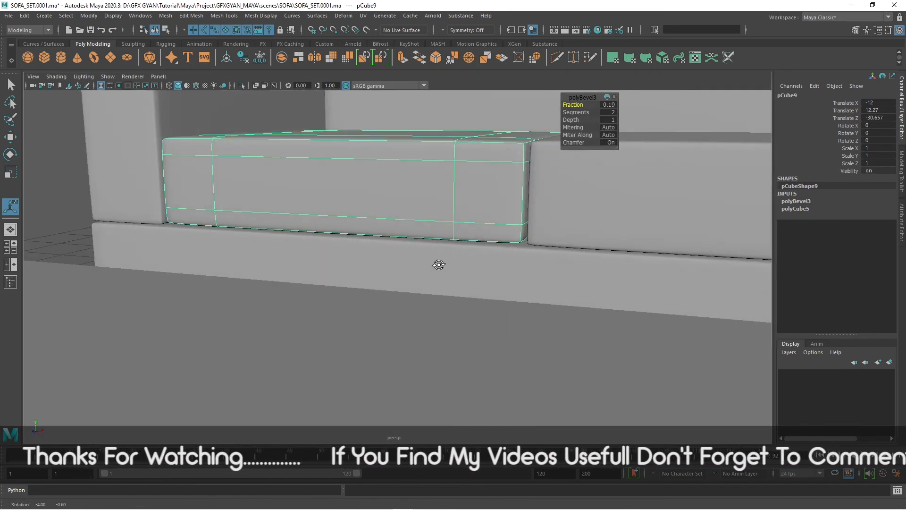
key(f)
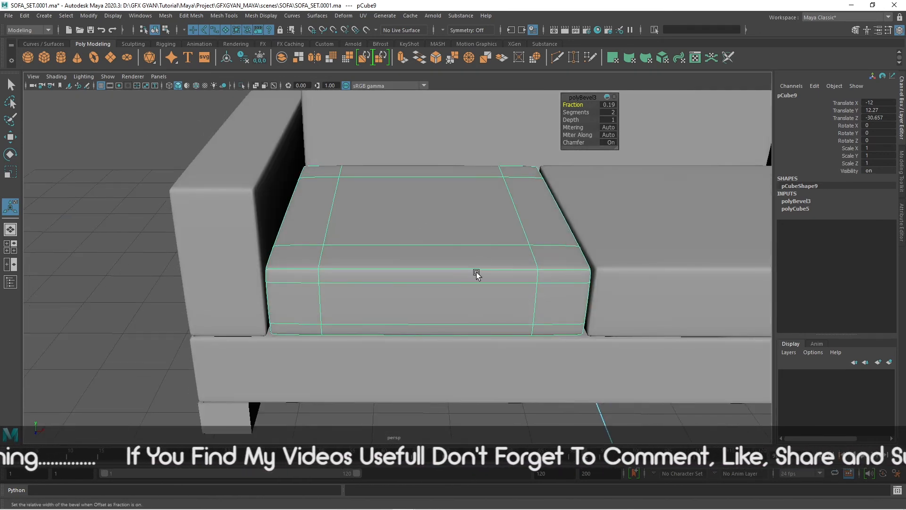
- Turn off the smooth preview on the sofa's left seat cushion and apply Smooth to its mesh with 1 division
alt+middle_drag(475, 270, 439, 270)
alt+drag(440, 269, 381, 247)
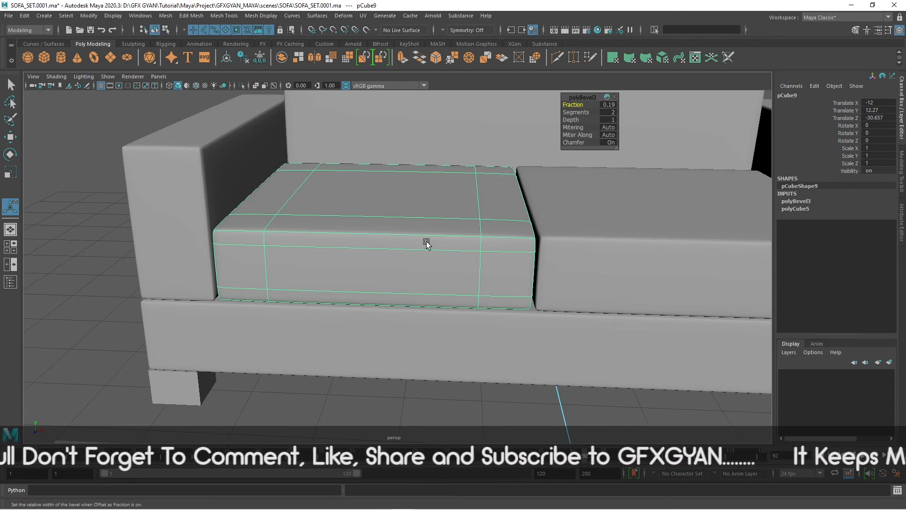
key(1)
alt+drag(425, 253, 389, 239)
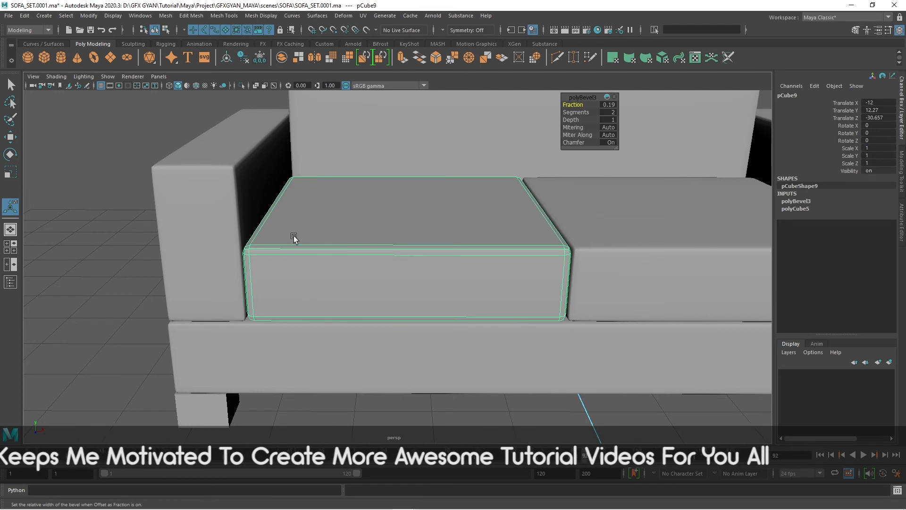
alt+drag(523, 229, 432, 277)
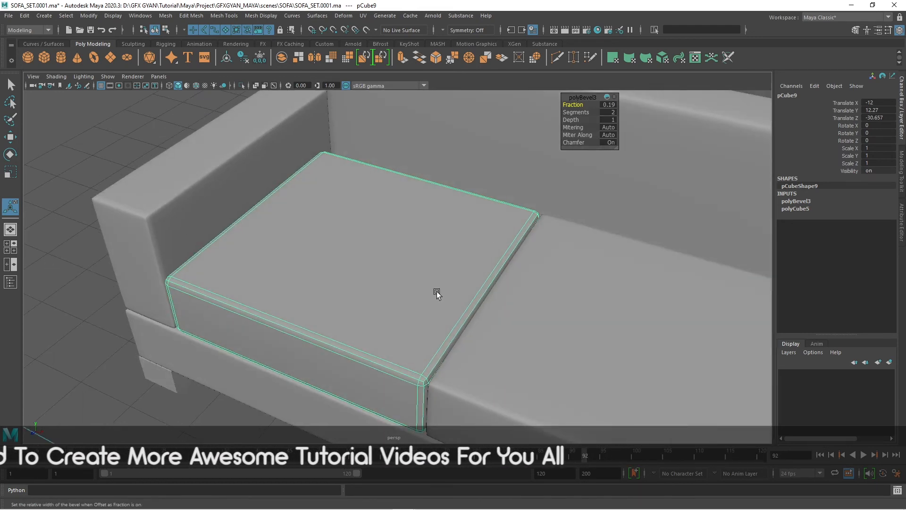
alt+drag(304, 397, 376, 334)
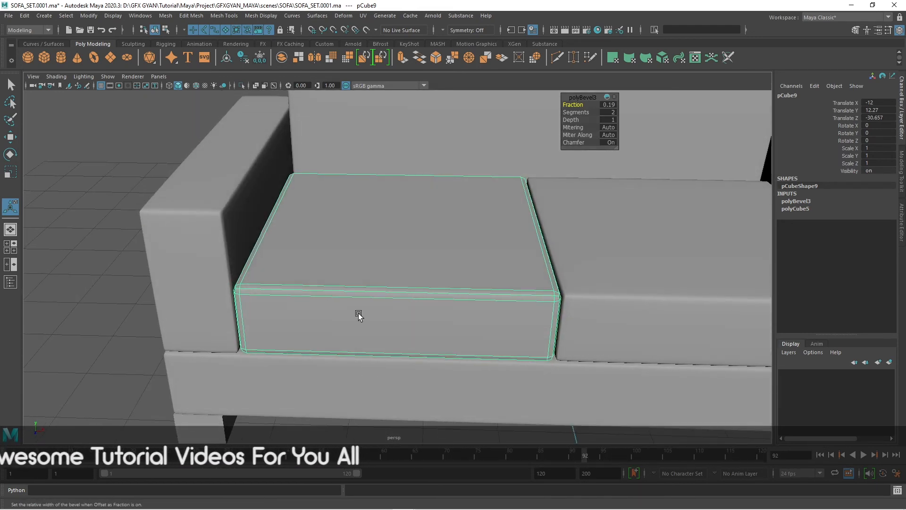
click(165, 16)
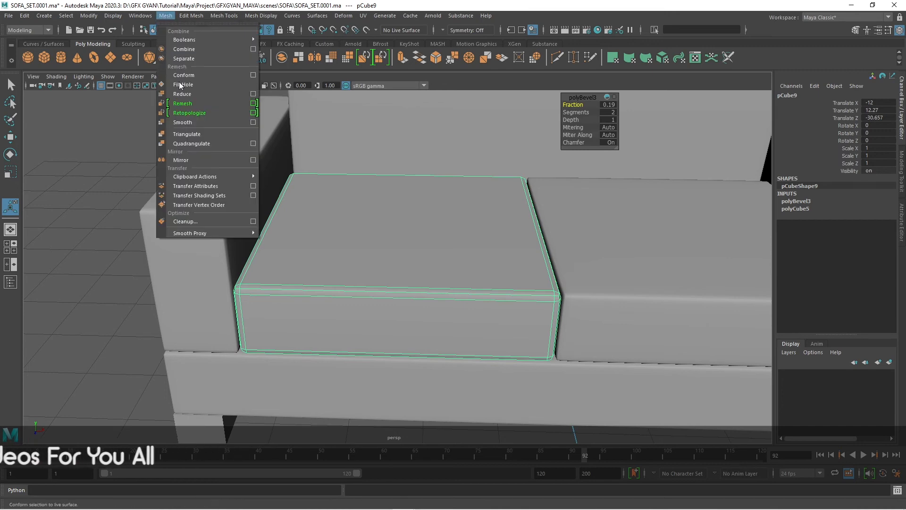
click(183, 124)
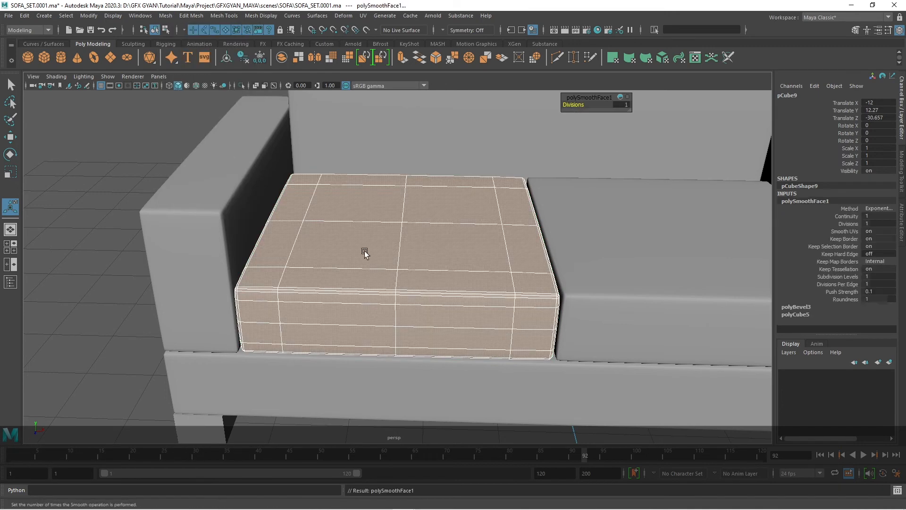
- Turn the smooth preview back on for the left seat cushion and check its denser mesh from several angles
alt+drag(459, 340, 450, 323)
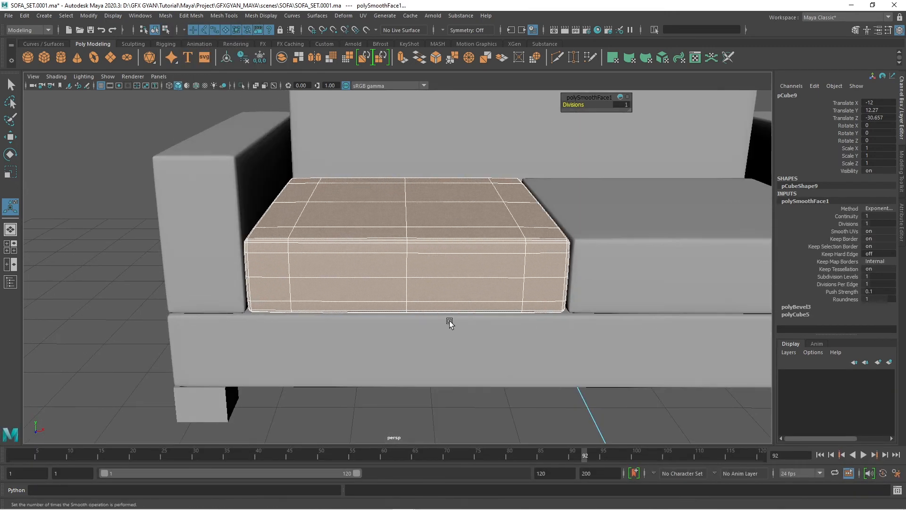
key(3)
click(467, 415)
alt+drag(485, 210, 481, 261)
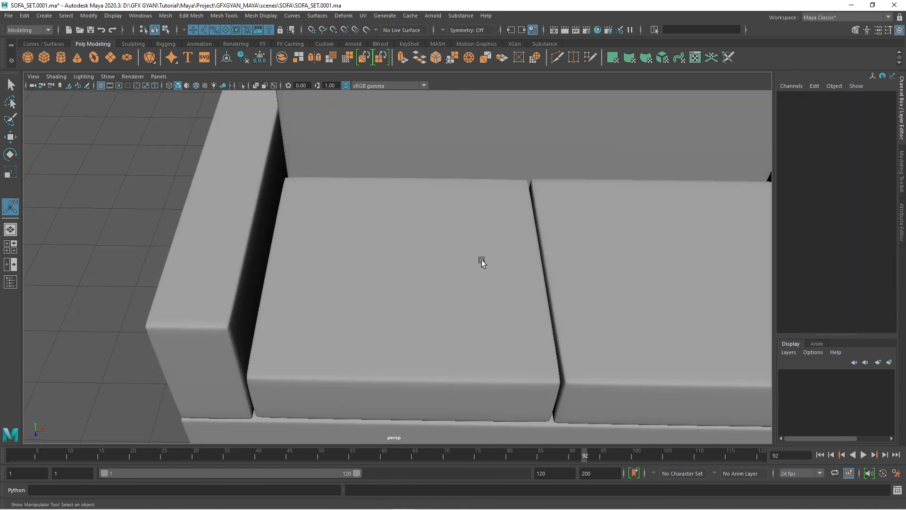
click(480, 265)
alt+drag(473, 329, 332, 200)
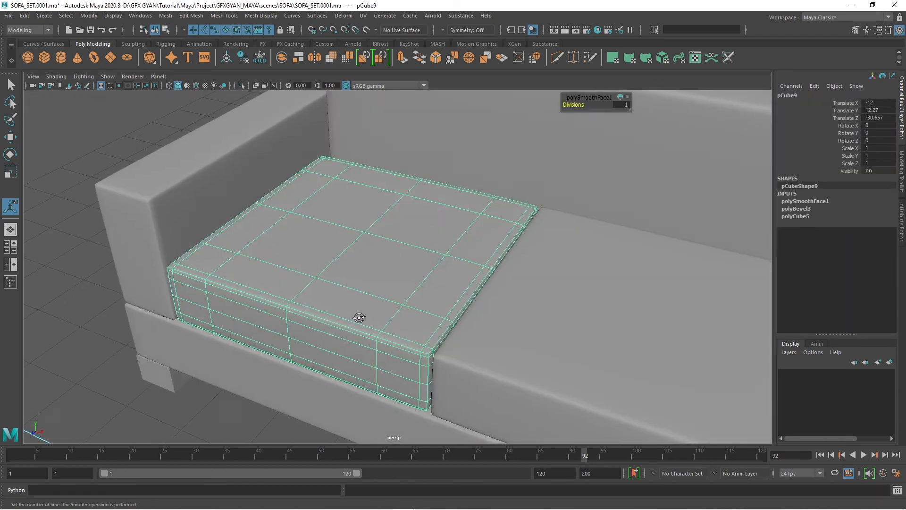
alt+drag(360, 316, 415, 311)
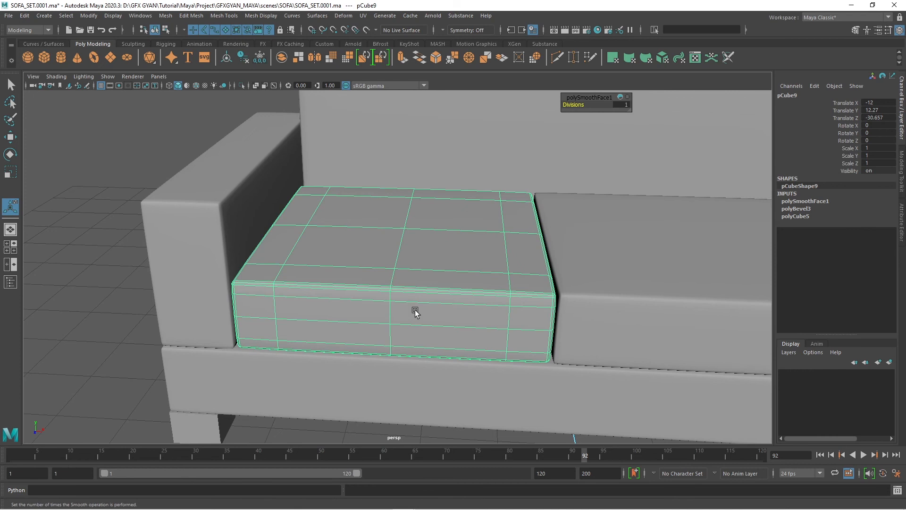
- Select the nine inner vertices on the left cushion's top face and raise them slightly to puff it up
right_click(430, 229)
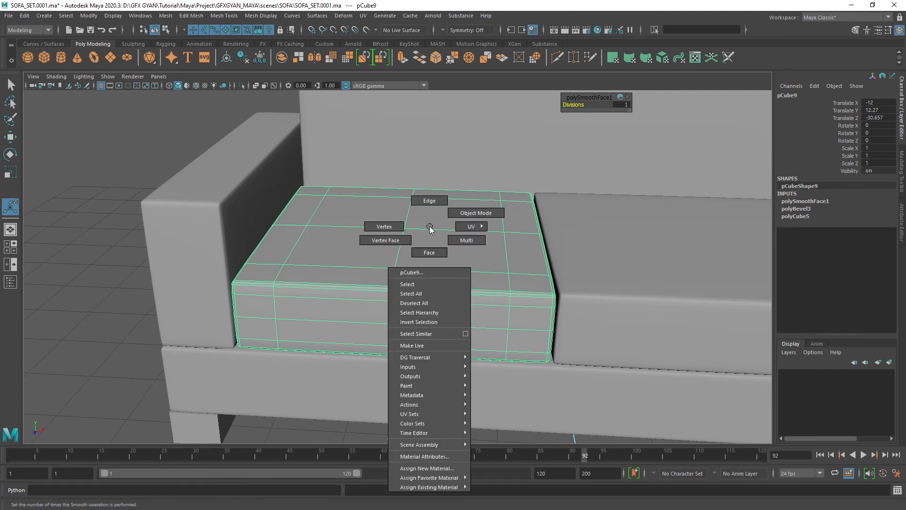
click(368, 228)
click(404, 232)
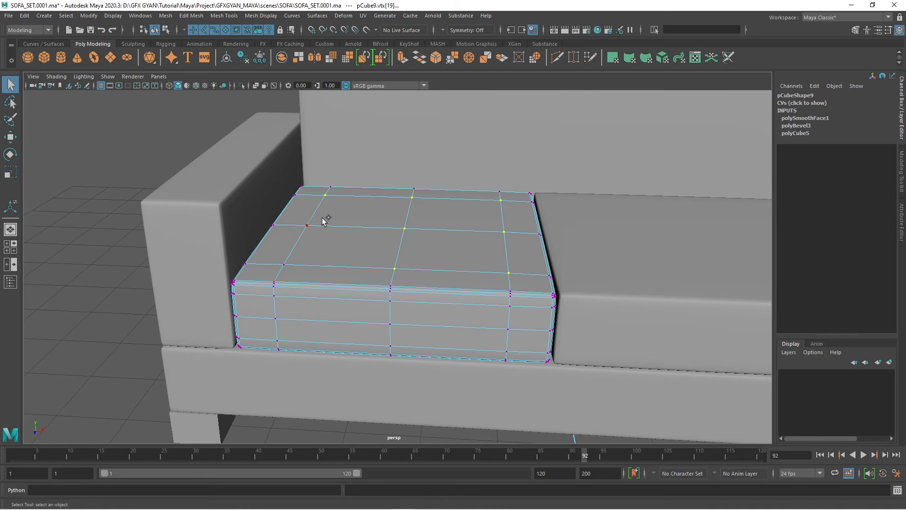
alt+drag(437, 302, 447, 321)
click(9, 138)
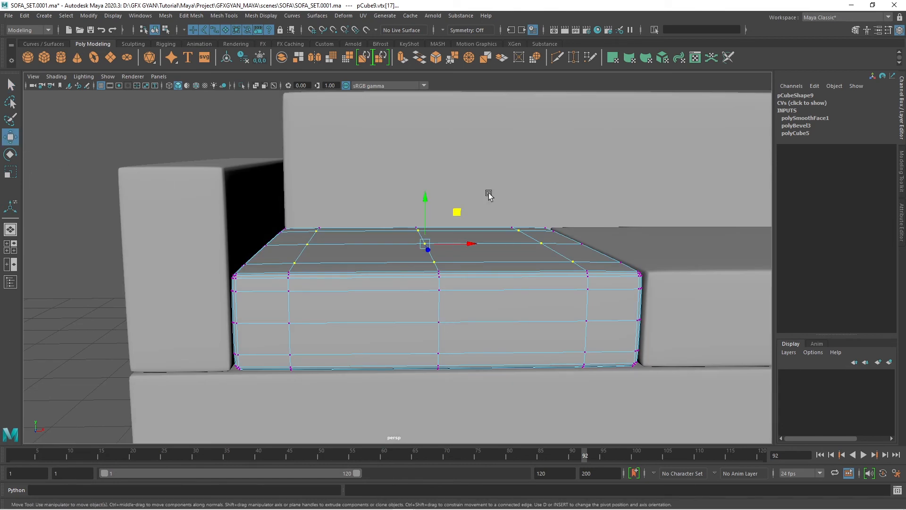
drag(424, 197, 426, 196)
alt+drag(426, 197, 425, 252)
- Raise the three vertices along the front-to-back centre line of the left cushion's top a little further
click(417, 231)
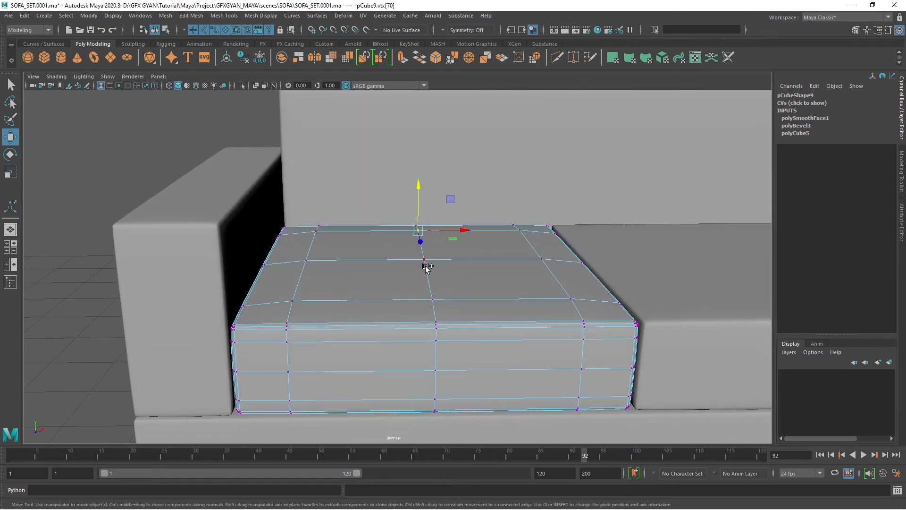
shift+click(424, 259)
shift+click(433, 299)
drag(424, 220, 425, 215)
- Switch the left cushion to smooth preview, return to object mode and check its puffed shape within the sofa
alt+drag(483, 263, 498, 256)
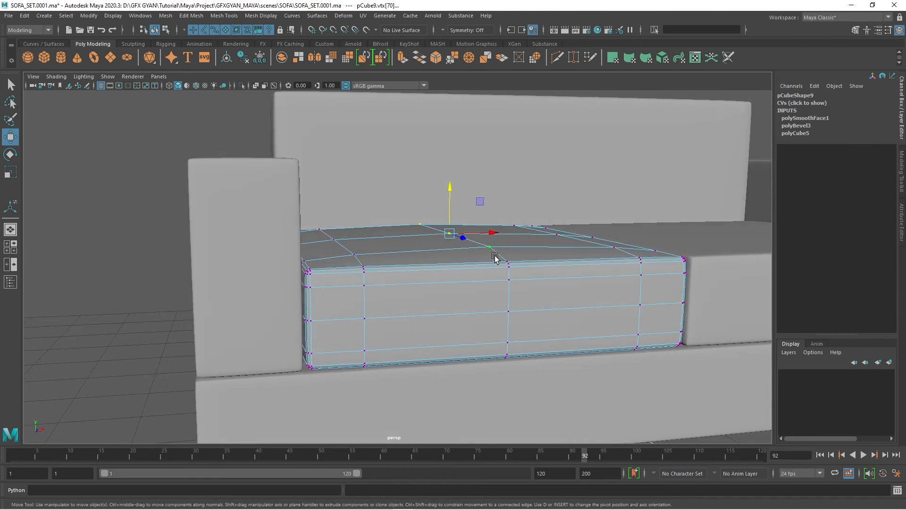
key(3)
right_click(495, 255)
click(540, 227)
click(160, 178)
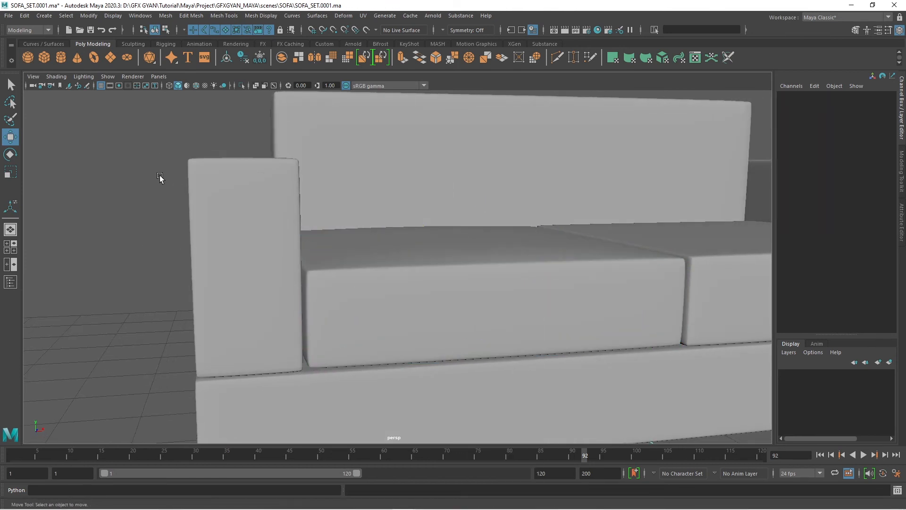
alt+drag(472, 264, 508, 260)
alt+drag(384, 214, 461, 236)
alt+drag(553, 238, 592, 285)
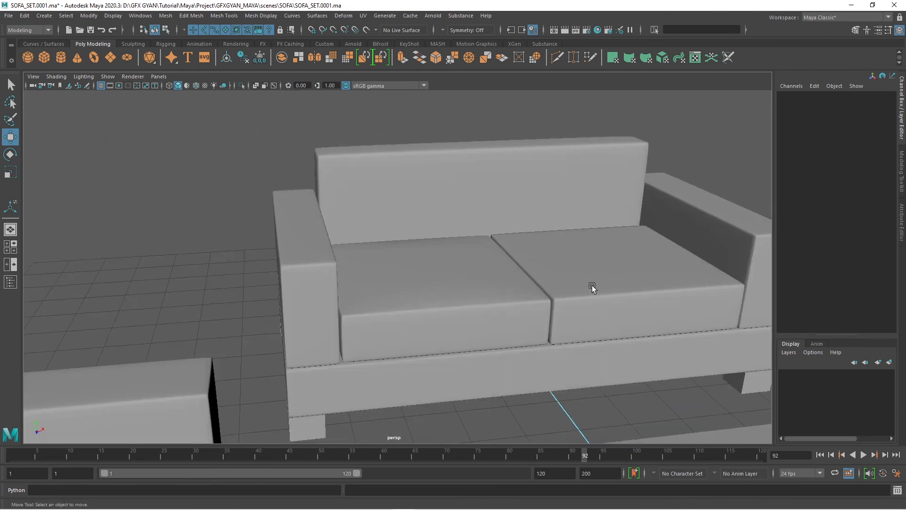
- Frame the left cushion, select the nine inner vertices of its top face and raise them for a fuller bulge
click(479, 284)
key(f)
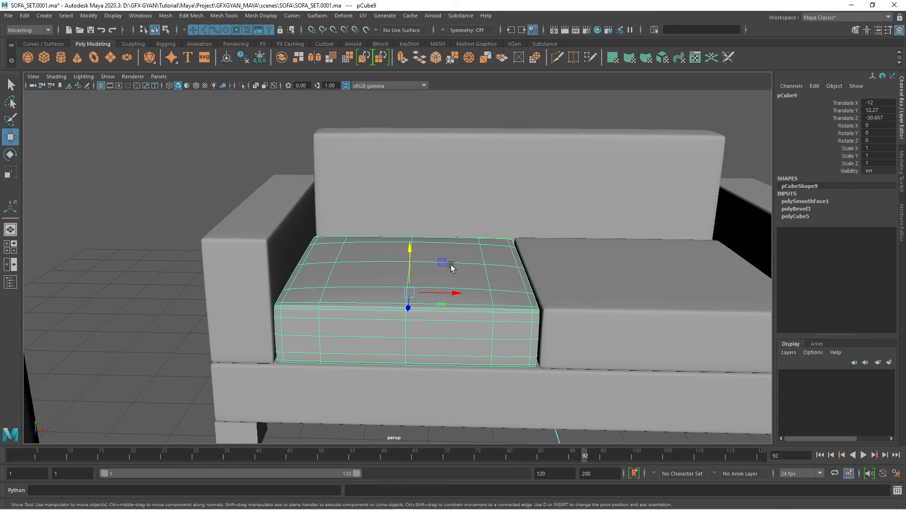
alt+drag(450, 268, 466, 280)
right_drag(472, 239, 429, 239)
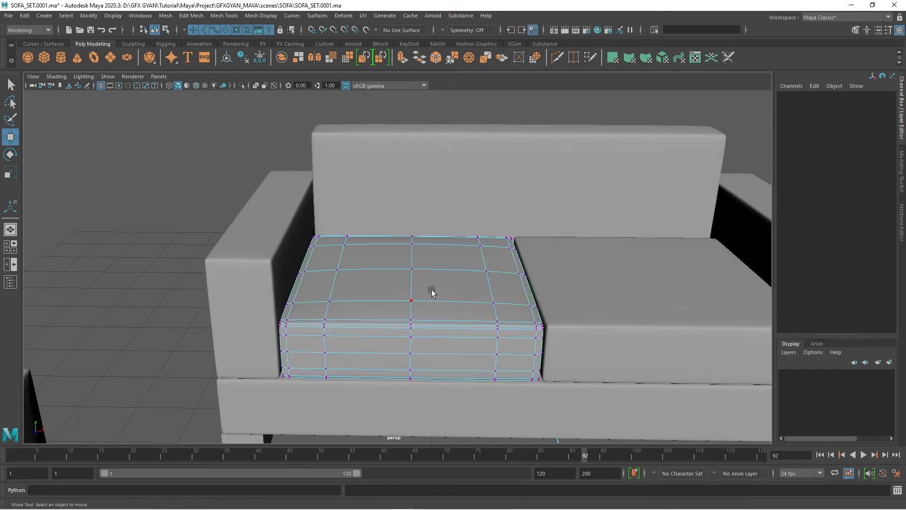
click(344, 245)
shift+click(329, 298)
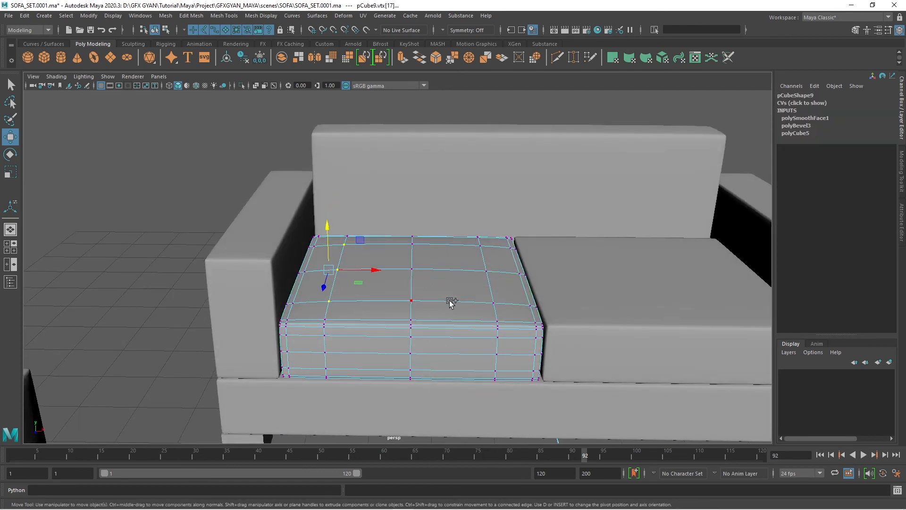
shift+click(416, 298)
shift+click(417, 269)
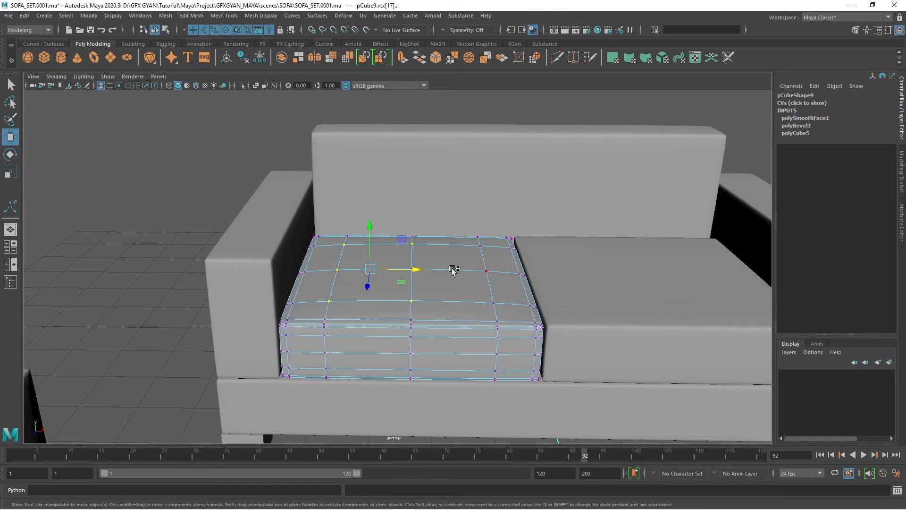
shift+click(486, 273)
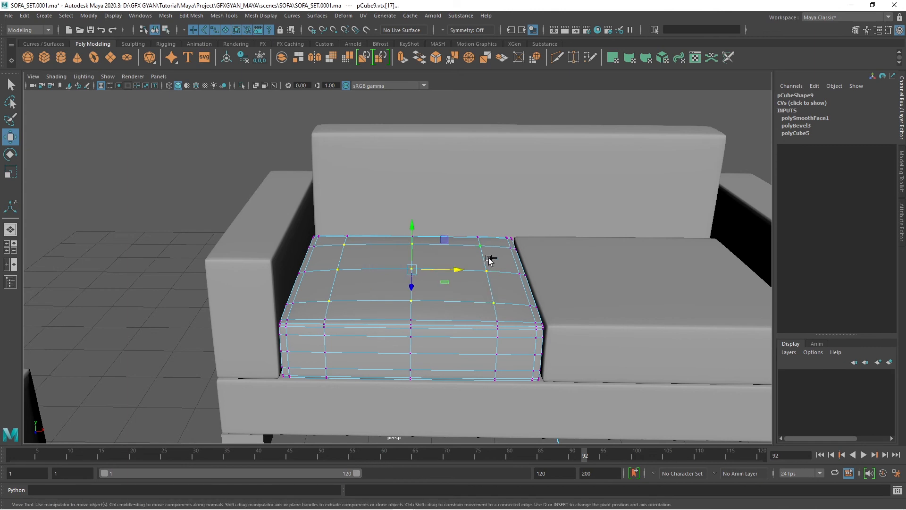
alt+drag(487, 259, 472, 293)
scroll(471, 293, up, 3)
drag(428, 206, 429, 199)
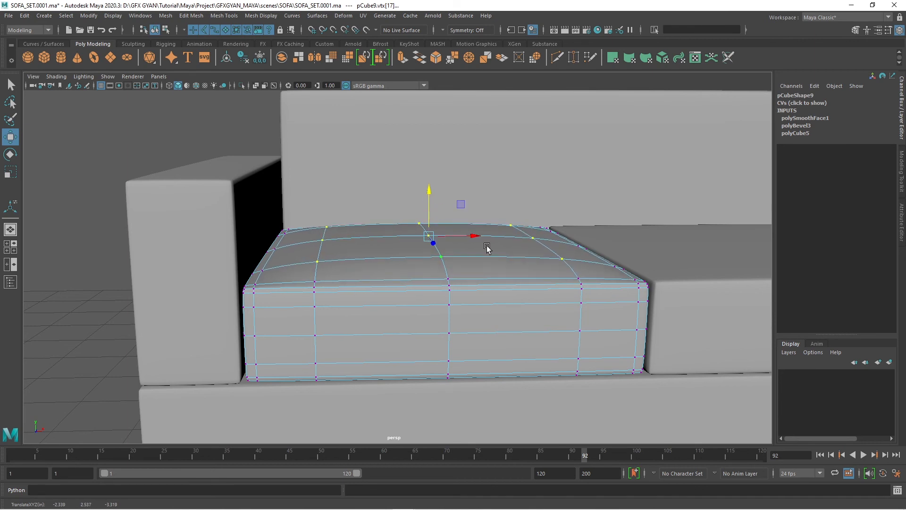
- Return the left cushion to object mode, deselect it and compare it with the flat right cushion
right_drag(478, 240, 538, 228)
click(116, 198)
scroll(454, 310, down, 4)
alt+drag(126, 211, 469, 259)
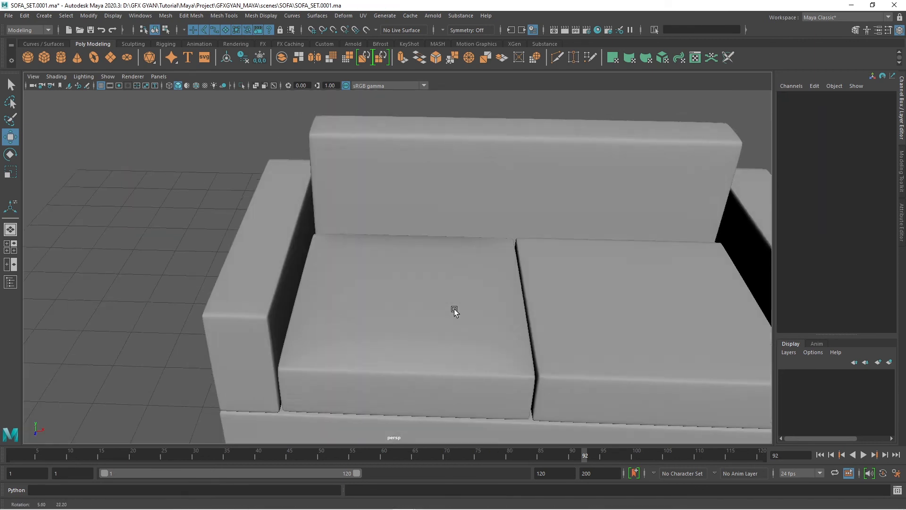
scroll(441, 268, down, 4)
scroll(488, 338, up, 4)
scroll(488, 338, up, 2)
- Replace the sofa's right seat cushion with a duplicate of the puffed left one, moved to Translate X 11.956
click(469, 259)
key(Delete)
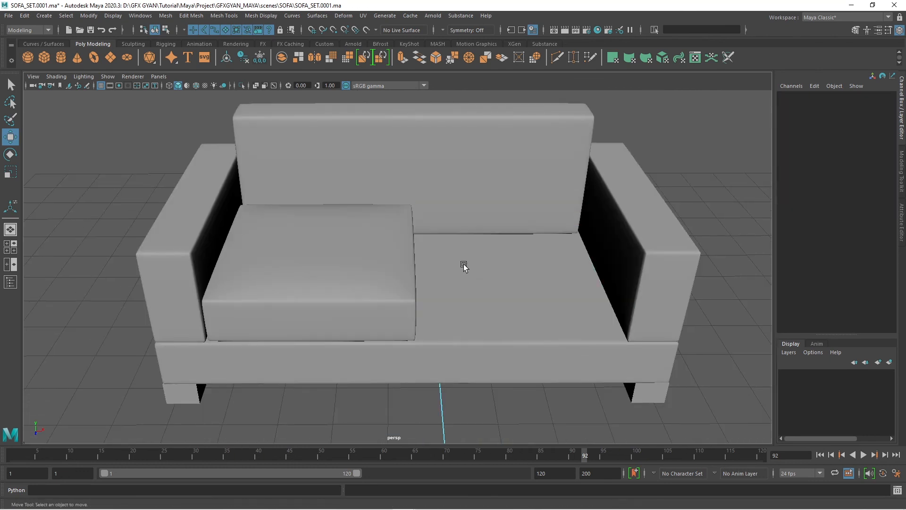
click(407, 282)
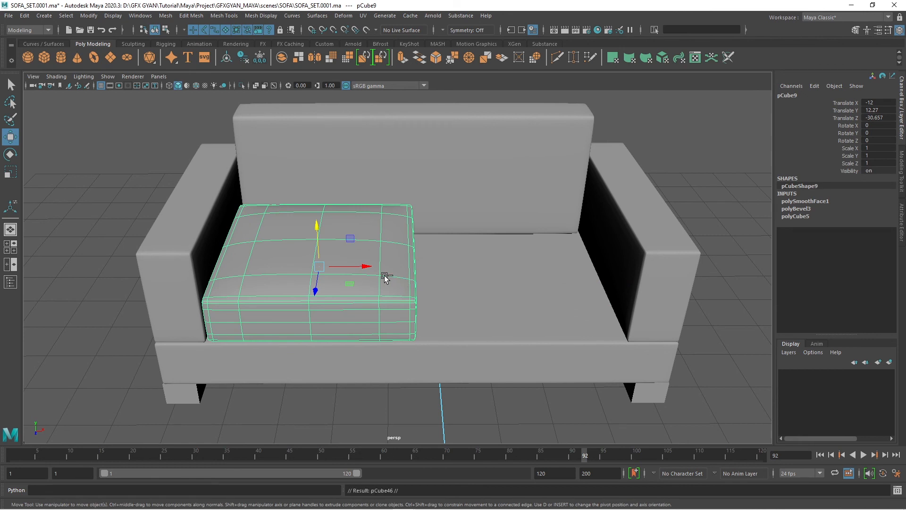
key(ctrl+d)
drag(363, 266, 552, 279)
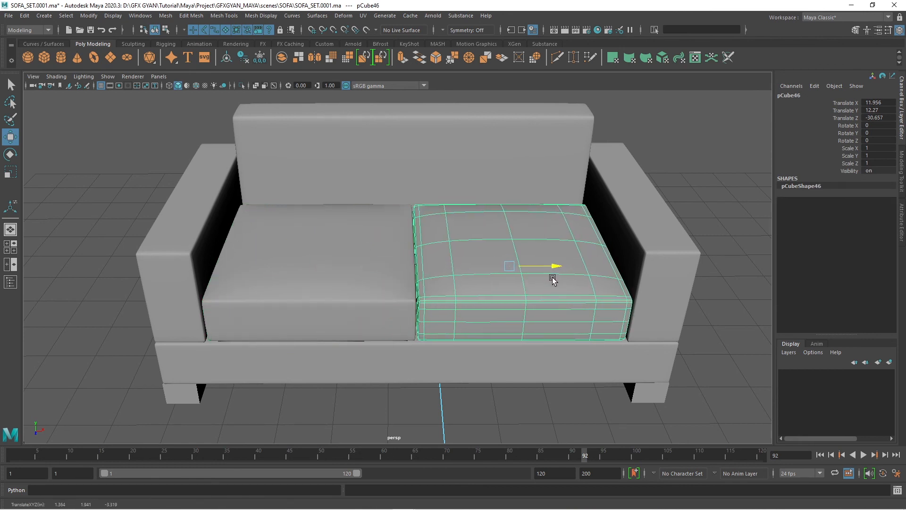
click(542, 415)
- Examine the sofa with its two puffed cushions, both up close and among the armchairs and coffee table
scroll(467, 352, down, 5)
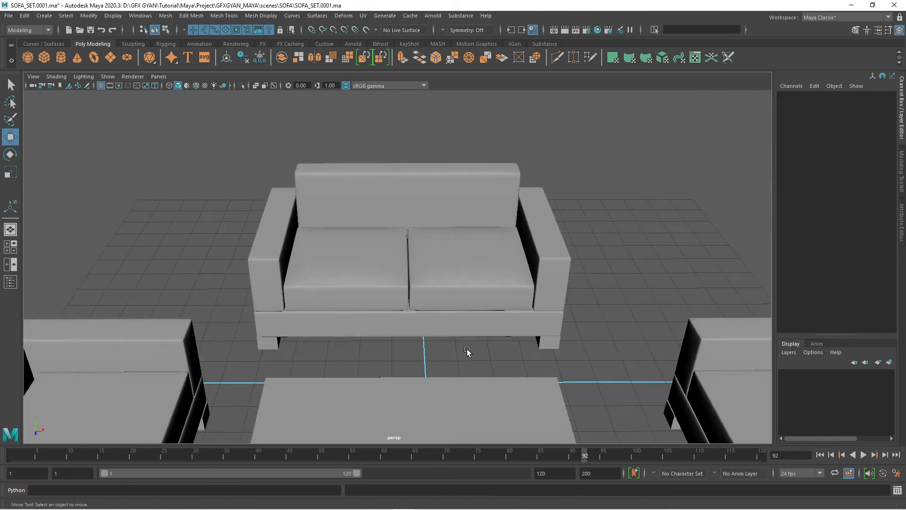
alt+drag(467, 352, 502, 324)
scroll(501, 323, down, 8)
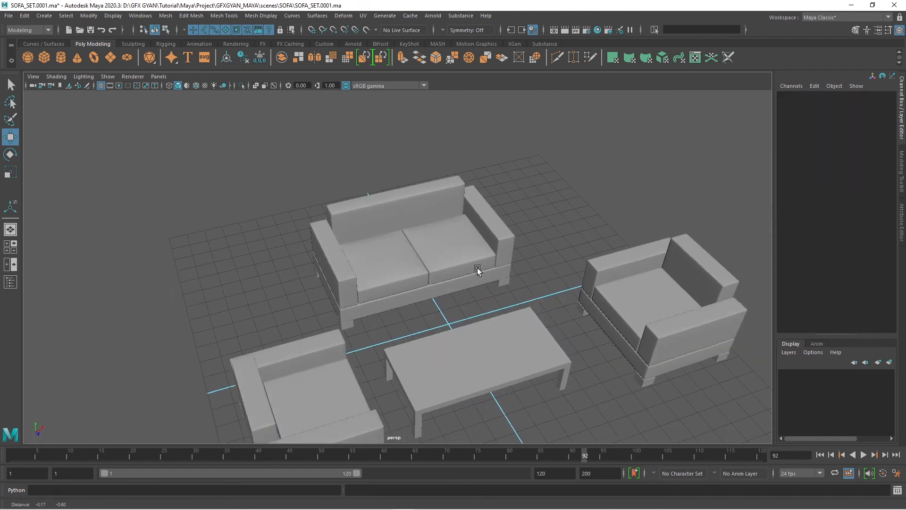
scroll(455, 223, up, 8)
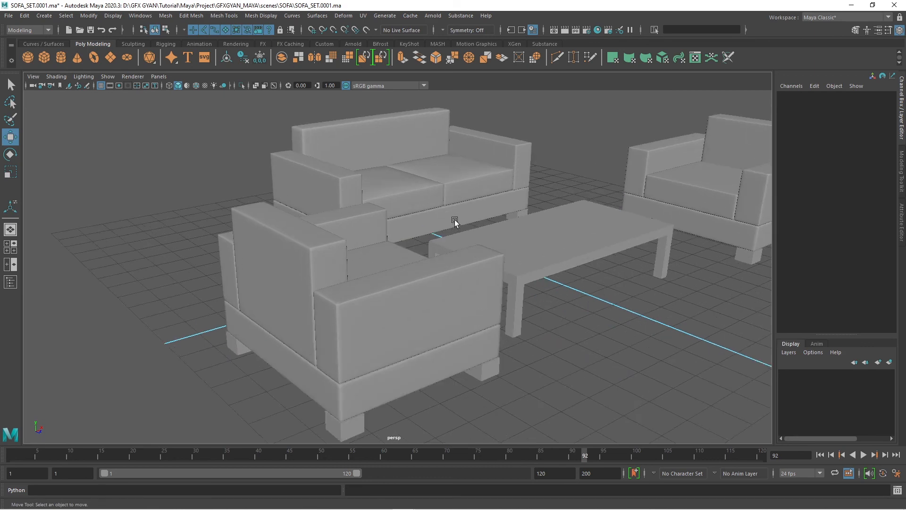
alt+drag(491, 313, 511, 289)
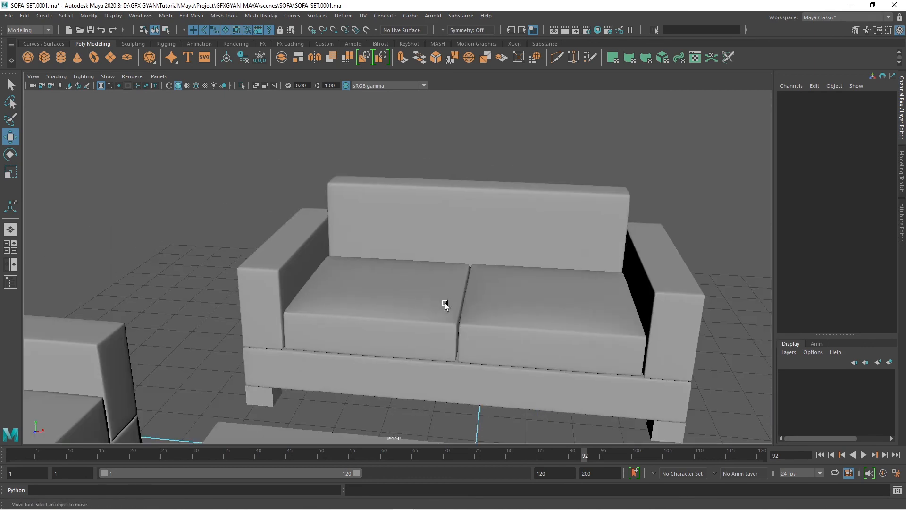
- Select the entire sofa set to inspect its wireframe, deselect everything and review the finished arrangement
scroll(511, 289, down, 6)
alt+drag(566, 269, 568, 251)
scroll(570, 262, down, 2)
drag(688, 150, 188, 432)
scroll(487, 352, up, 3)
scroll(505, 383, down, 2)
alt+drag(514, 378, 517, 364)
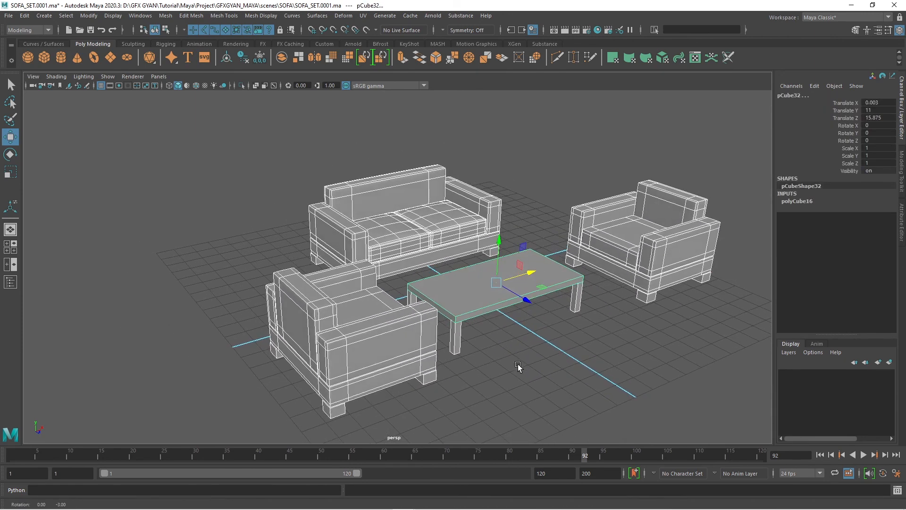
click(517, 364)
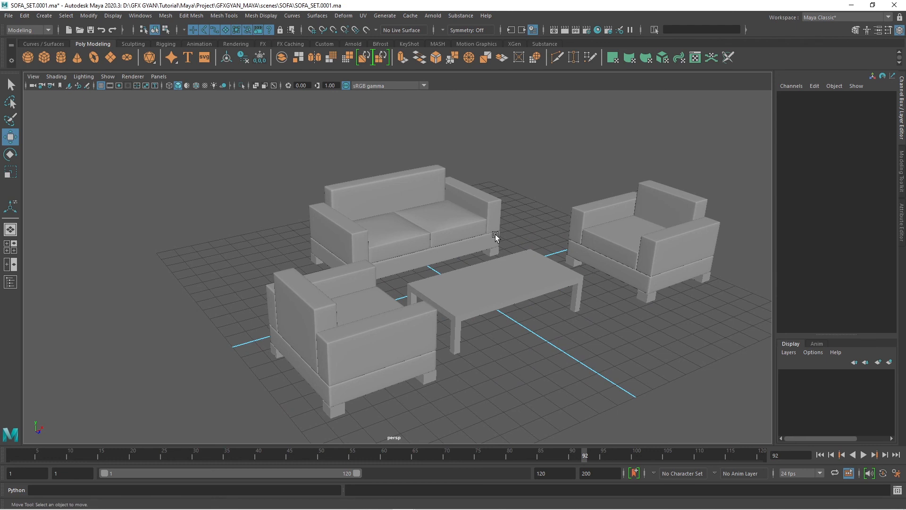
alt+drag(579, 284, 518, 269)
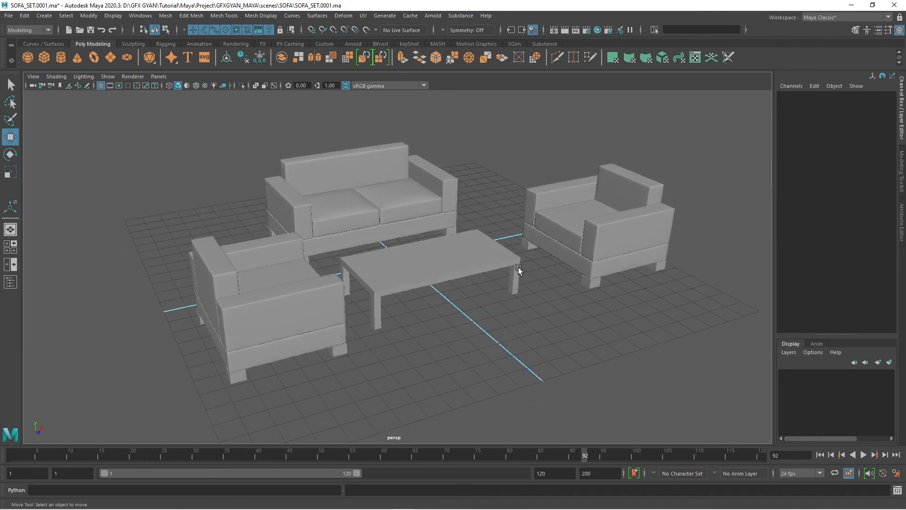